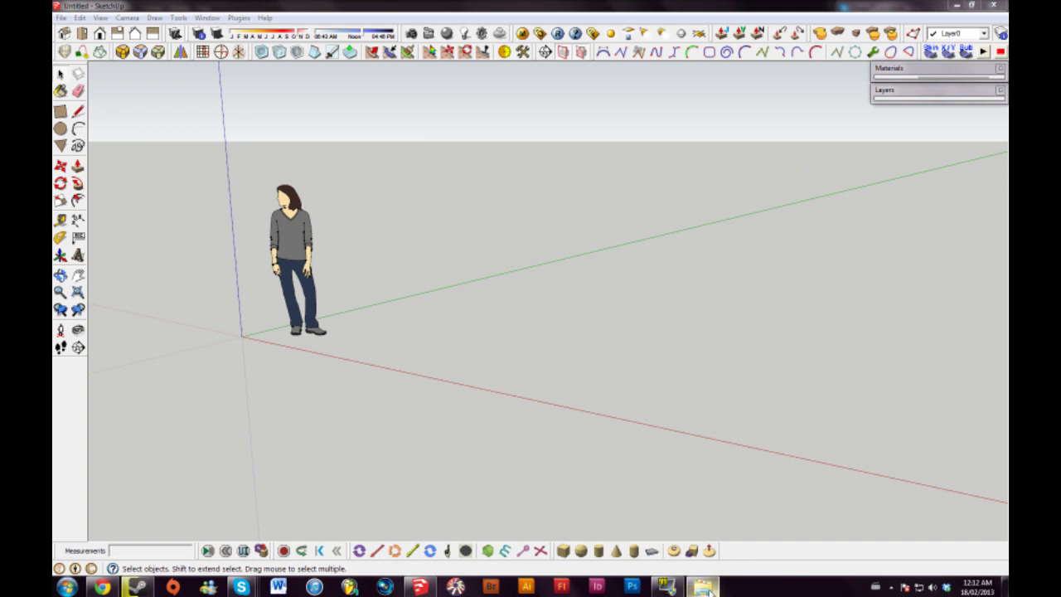
# - Examine the Plugins folder under Program Files (x86), Google, Google SketchUp 8, and check the list of enabled toolbars
pyautogui.click(702, 586)
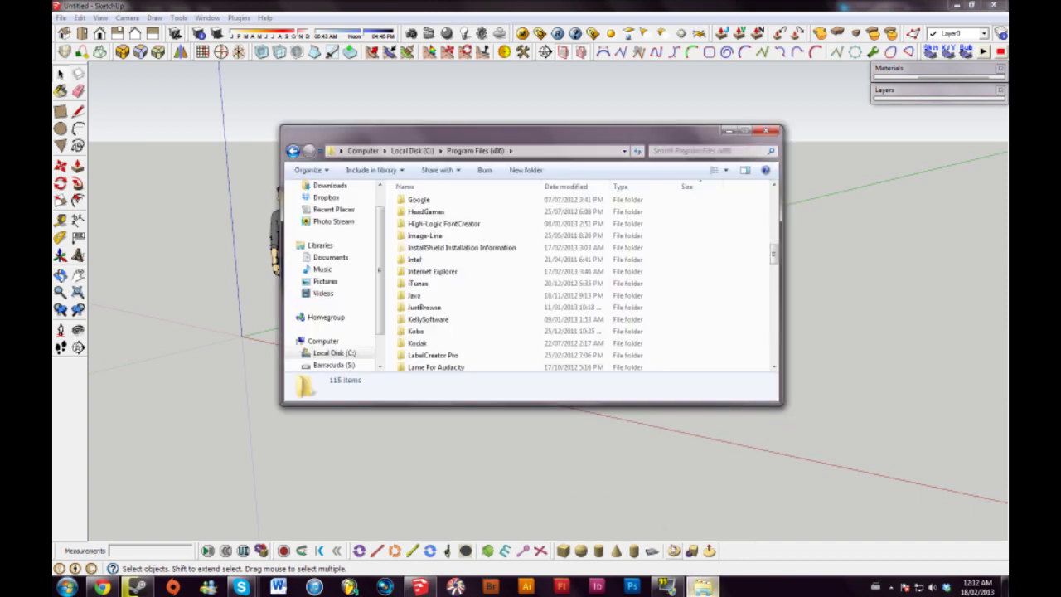
pyautogui.doubleClick(438, 201)
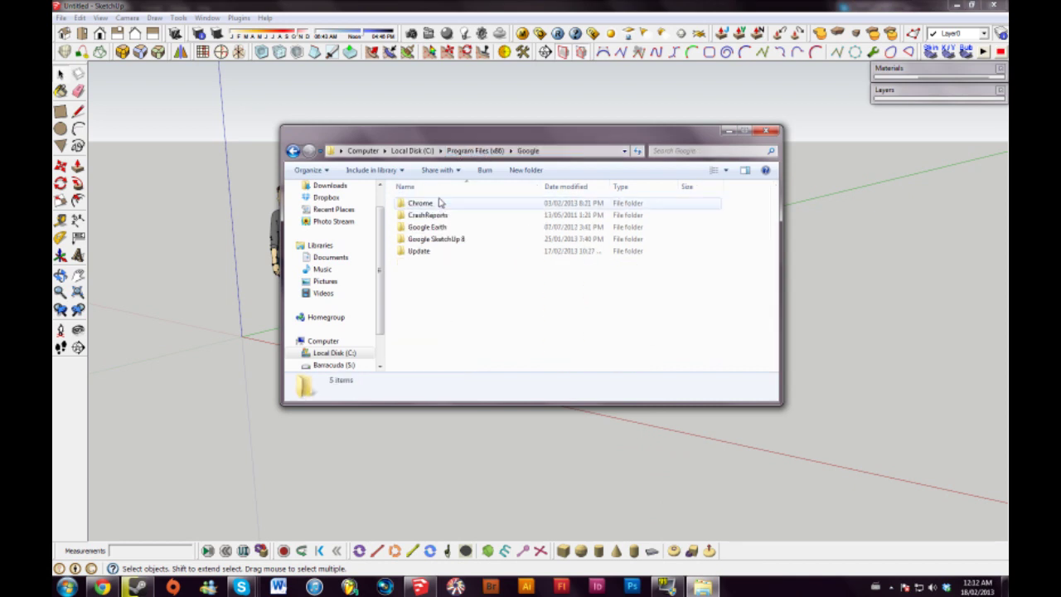
pyautogui.doubleClick(453, 239)
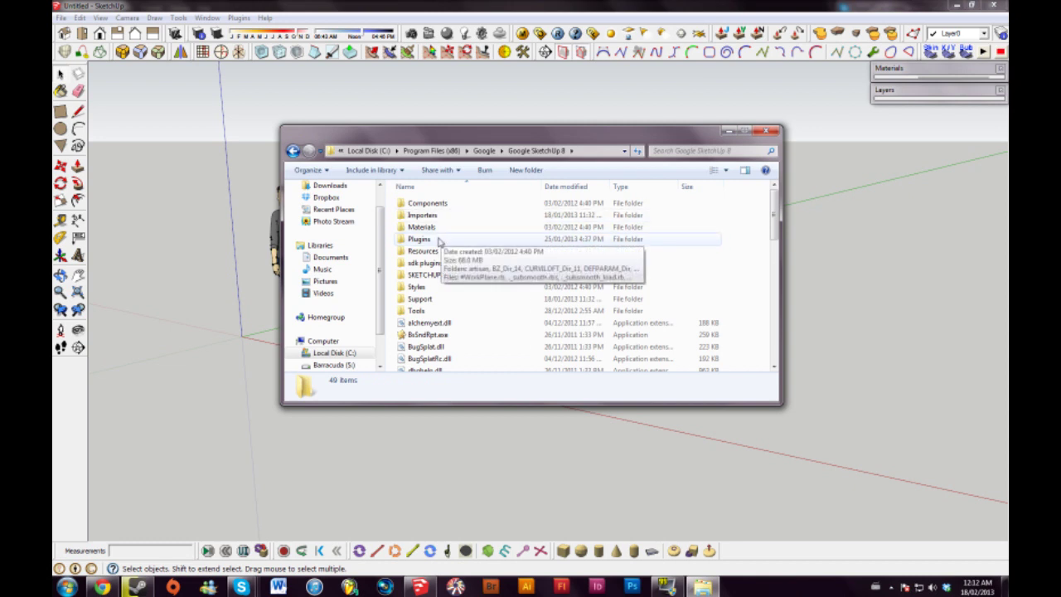
pyautogui.doubleClick(439, 239)
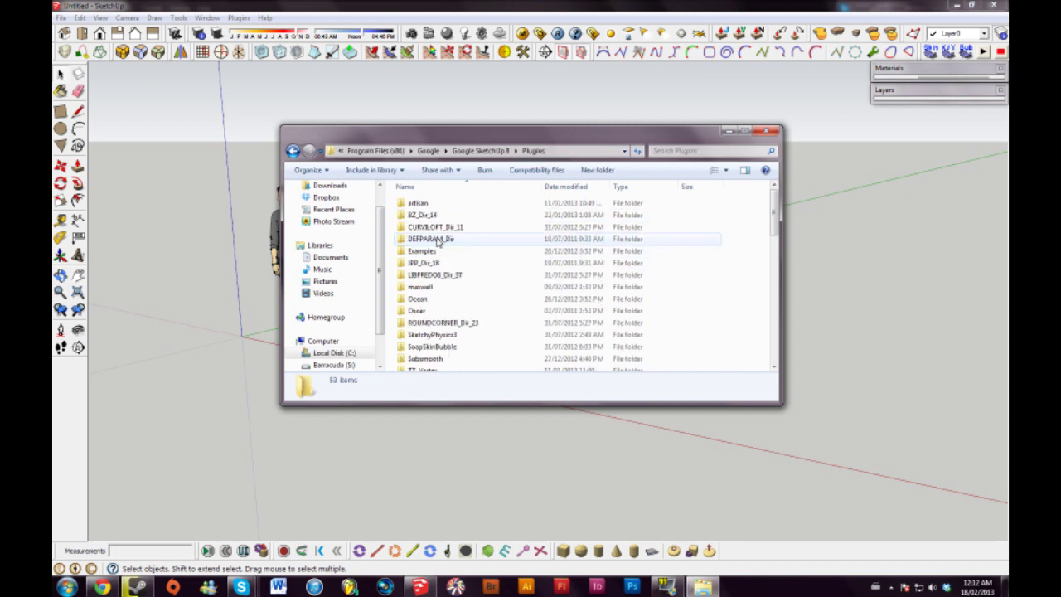
pyautogui.click(442, 325)
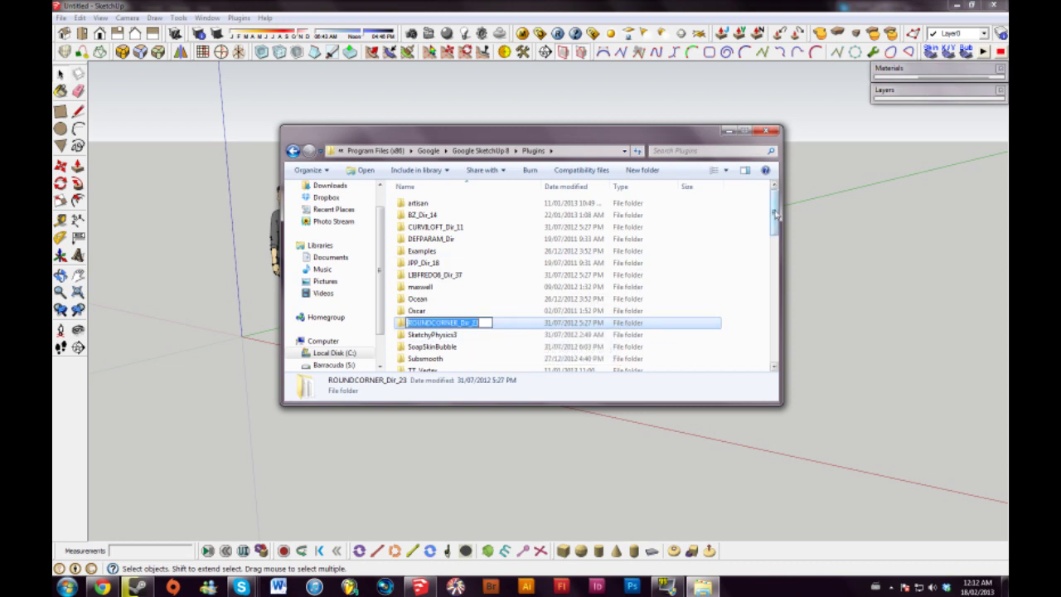
pyautogui.scroll(-1, 724, 239)
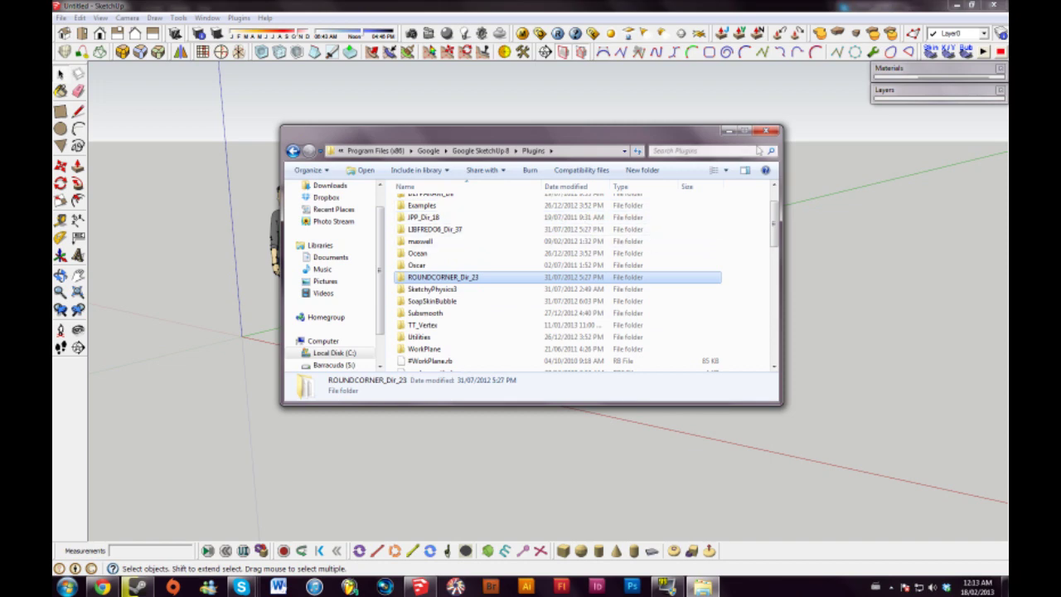
pyautogui.click(725, 133)
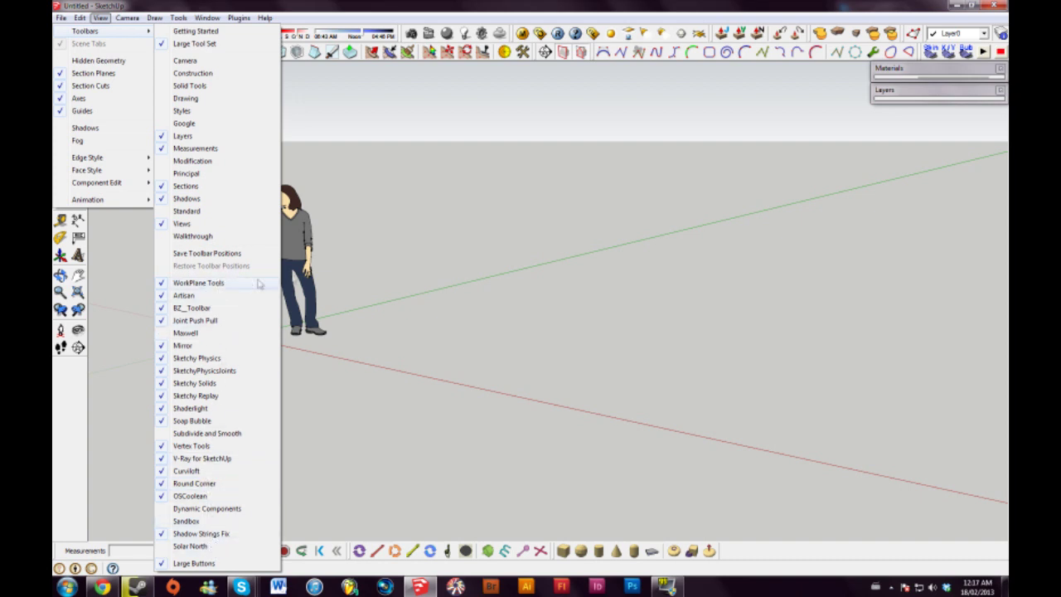
pyautogui.click(381, 318)
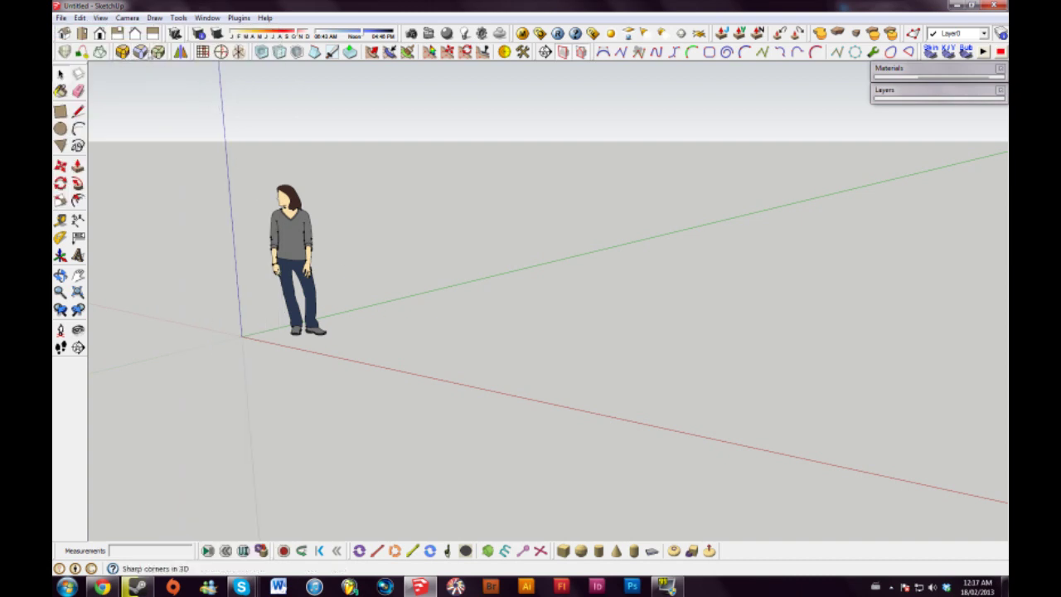
# - Draw a 2" by 2" square on the ground beside the standing figure's feet
pyautogui.moveTo(335, 335); pyautogui.dragTo(233, 260, button='middle')
pyautogui.scroll(5, 334, 356)
pyautogui.click(59, 111)
pyautogui.click(323, 364)
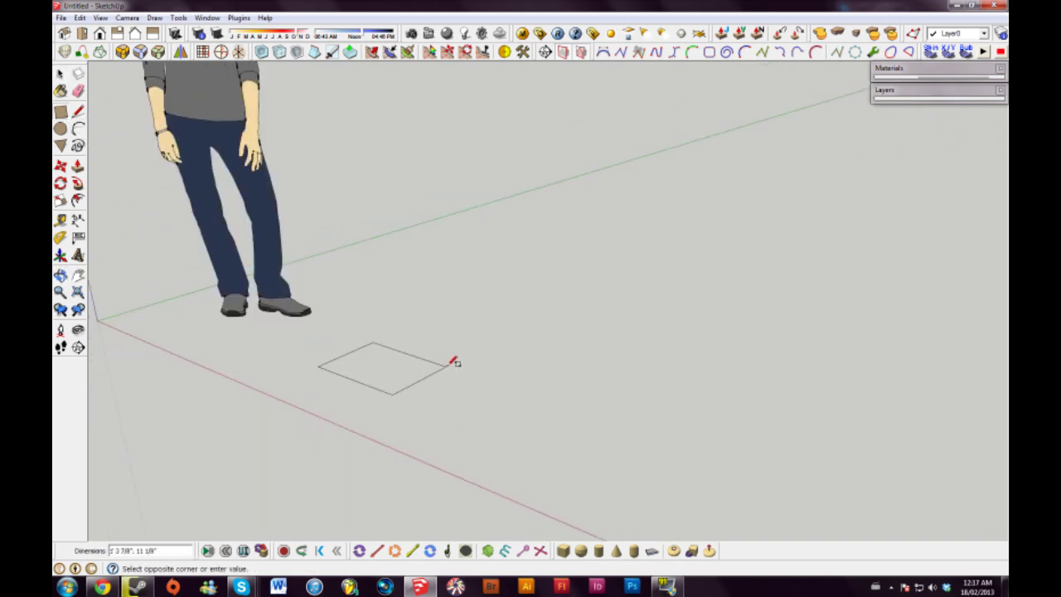
pyautogui.write('2,2')
pyautogui.press('Return')
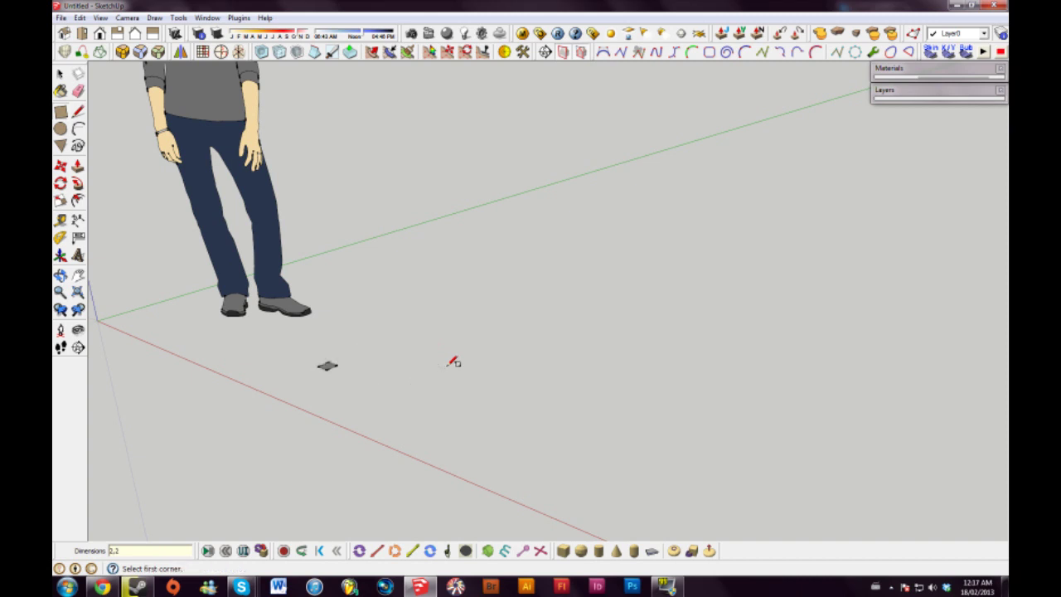
# - Push/Pull the square face up 2" to form a cube
pyautogui.keyDown('shift'); pyautogui.moveTo(346, 374); pyautogui.dragTo(528, 418, button='middle'); pyautogui.keyUp('shift')
pyautogui.scroll(5, 555, 350)
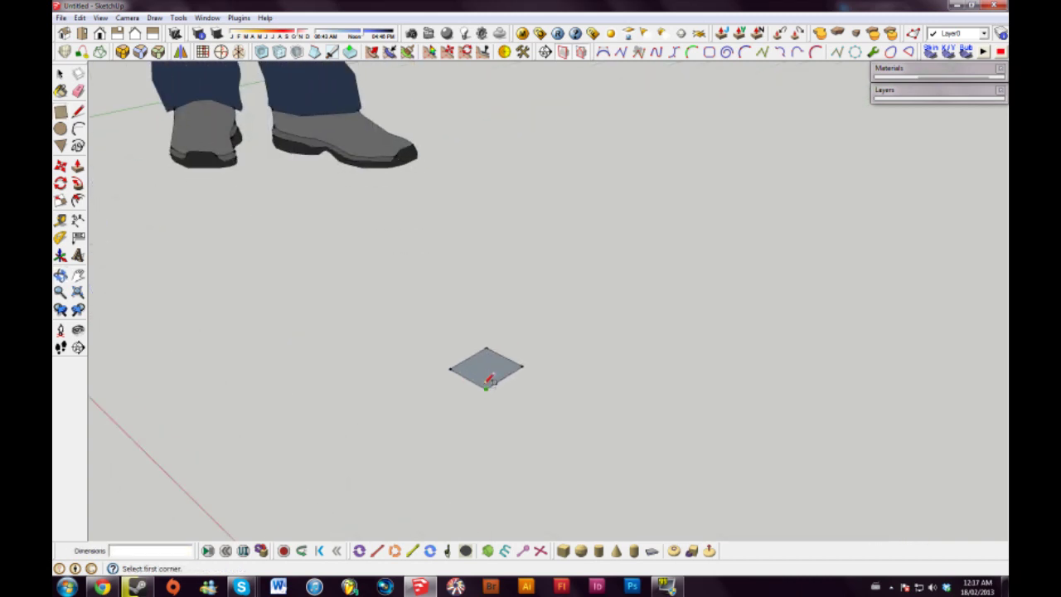
pyautogui.scroll(5, 489, 379)
pyautogui.press('p')
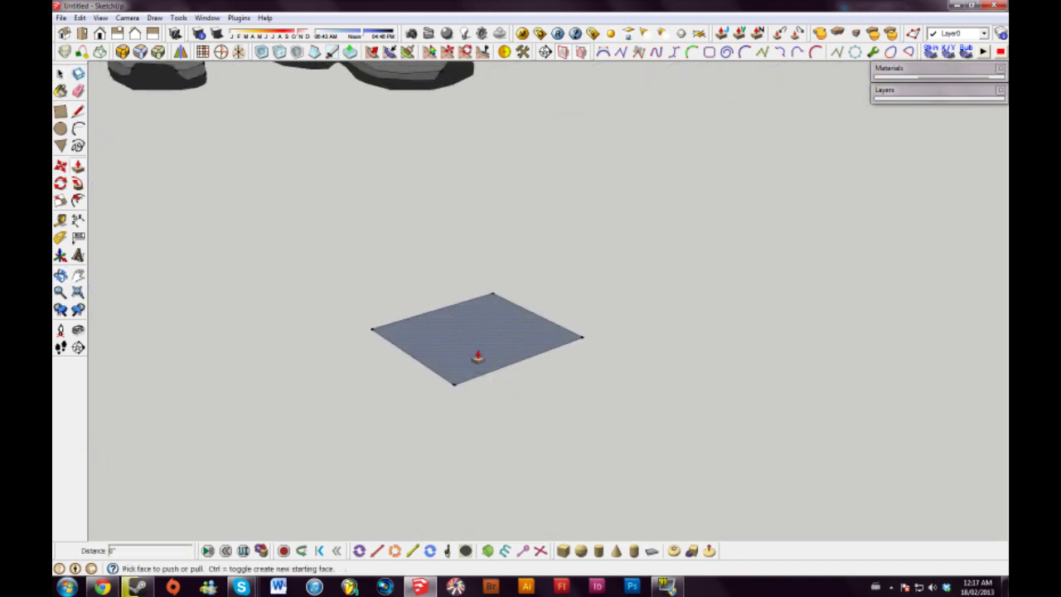
pyautogui.moveTo(477, 356); pyautogui.dragTo(521, 315)
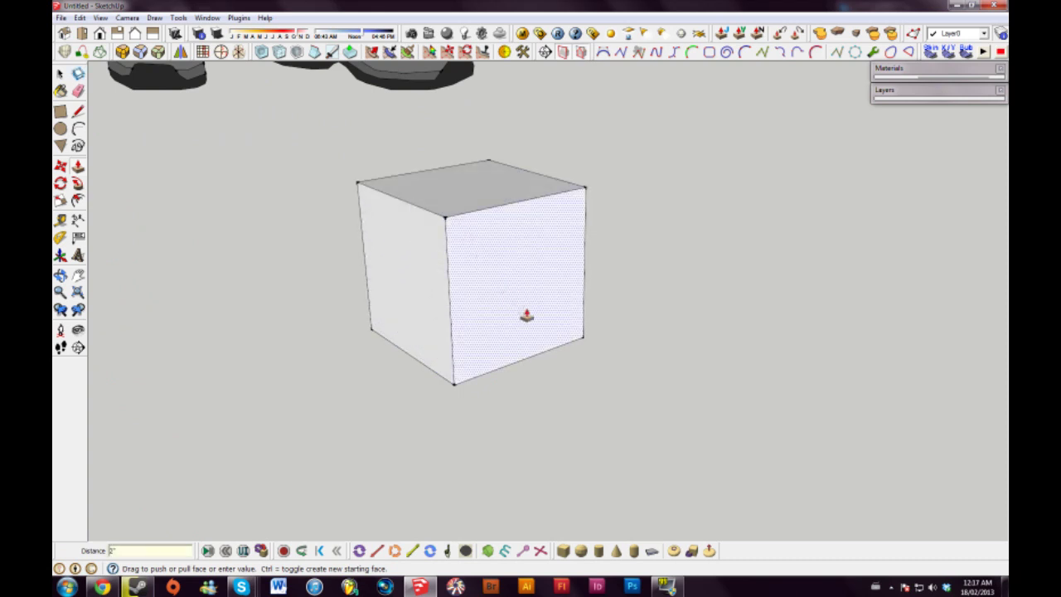
pyautogui.moveTo(521, 315); pyautogui.dragTo(465, 319, button='middle')
pyautogui.moveTo(465, 319); pyautogui.dragTo(547, 335, button='middle')
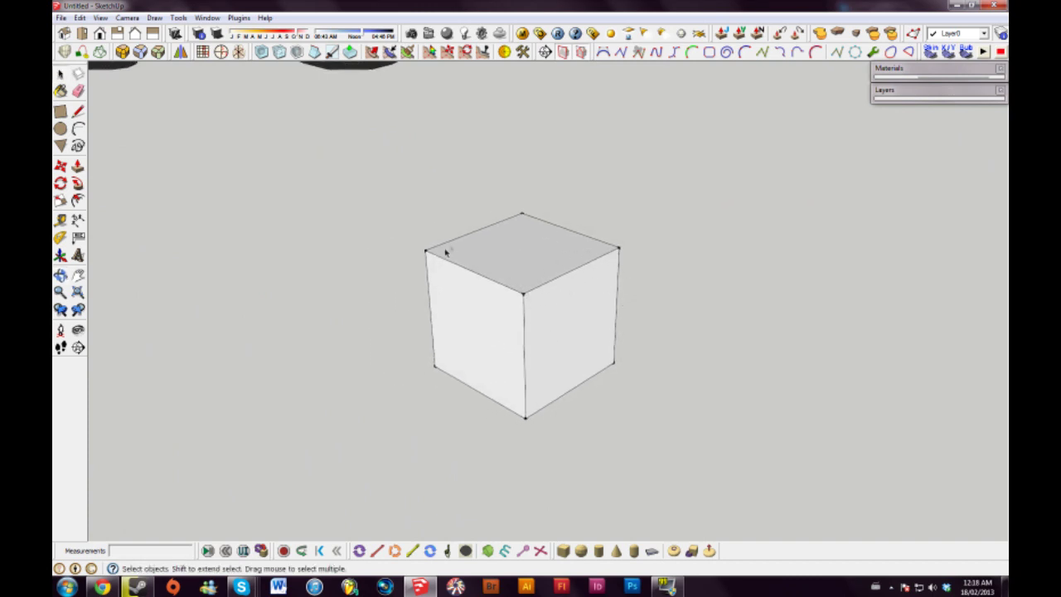
# - Try applying Round Corner to all edges of the cube with an offset of 1"
pyautogui.moveTo(573, 312); pyautogui.dragTo(556, 353, button='middle')
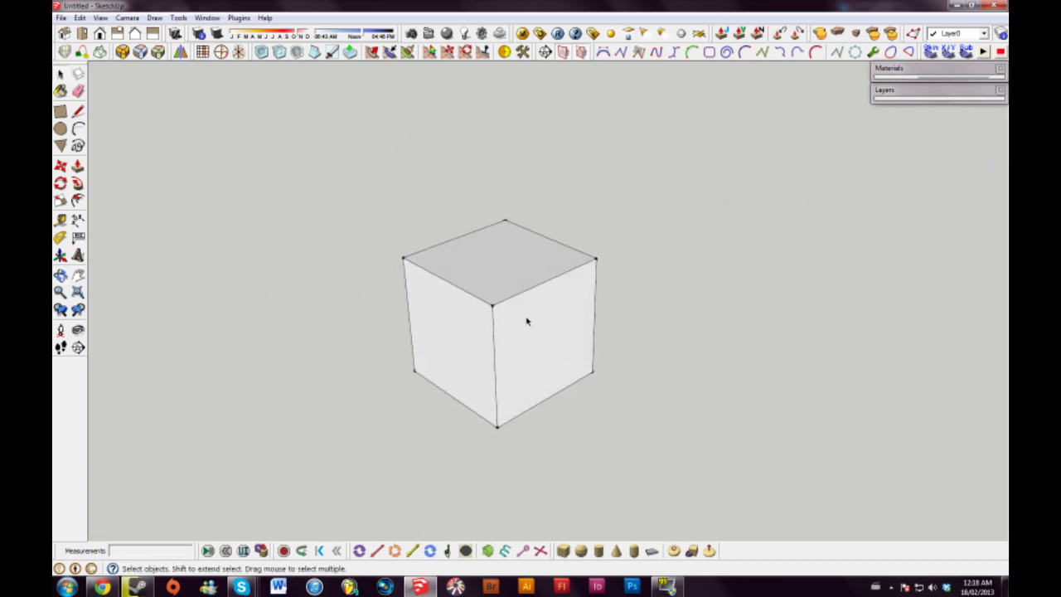
pyautogui.tripleClick(526, 320)
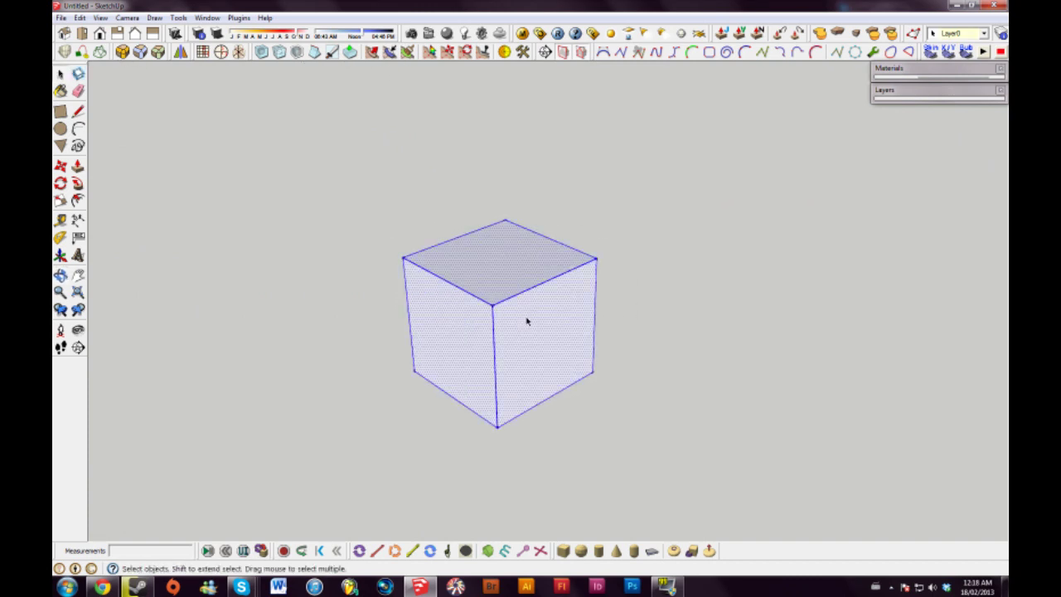
pyautogui.click(122, 52)
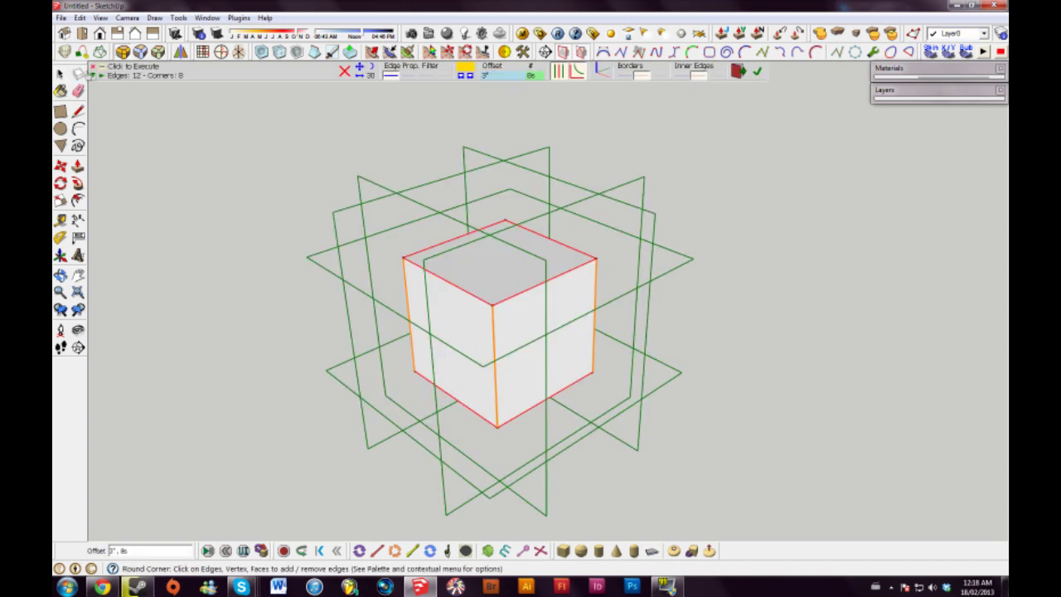
pyautogui.click(488, 77)
pyautogui.doubleClick(537, 248)
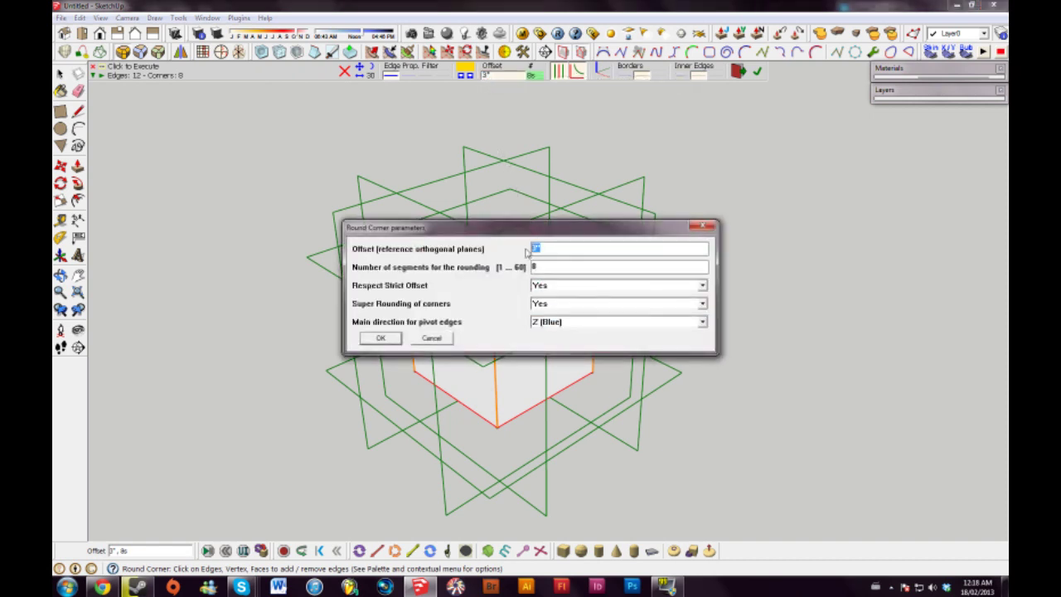
pyautogui.click(704, 226)
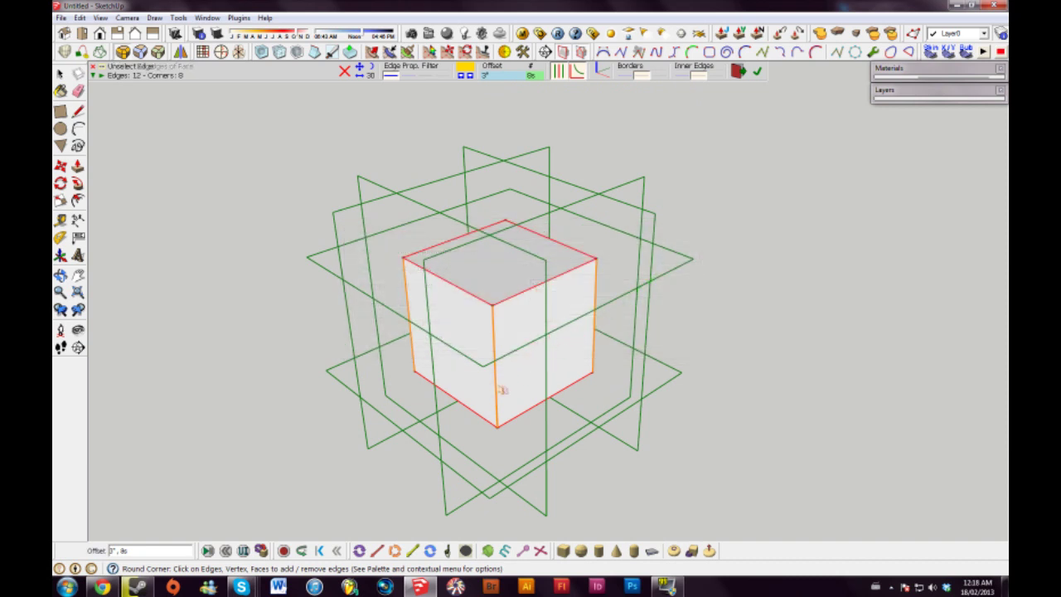
pyautogui.click(486, 75)
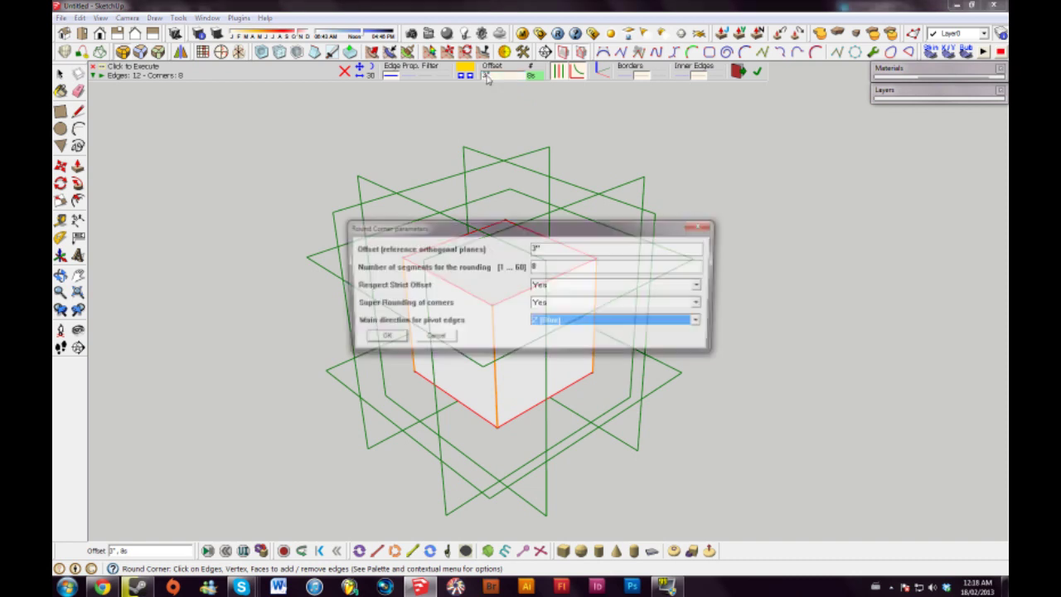
pyautogui.write('1')
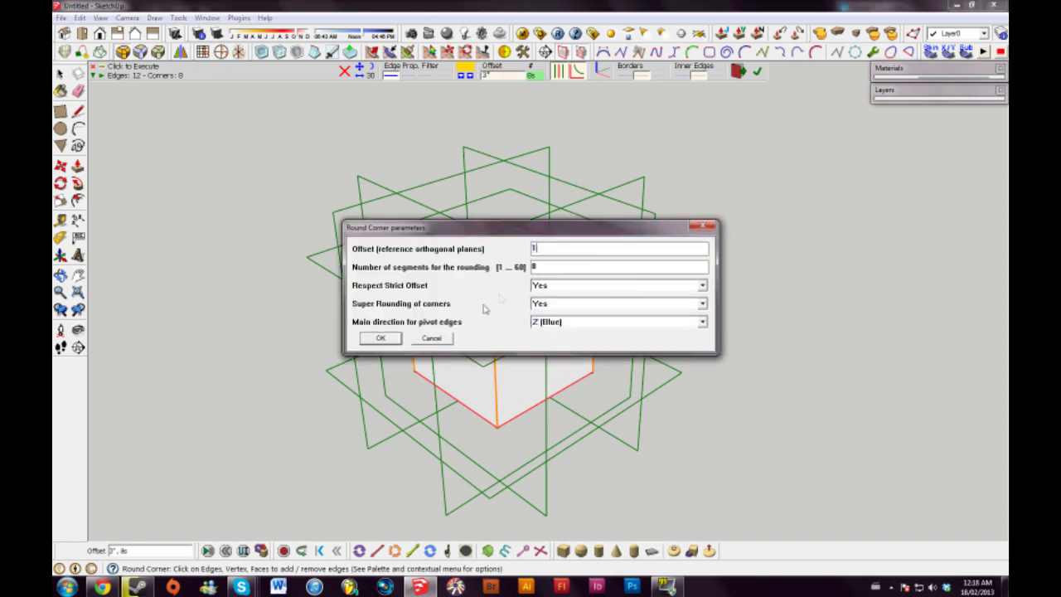
pyautogui.click(381, 340)
pyautogui.press('o')
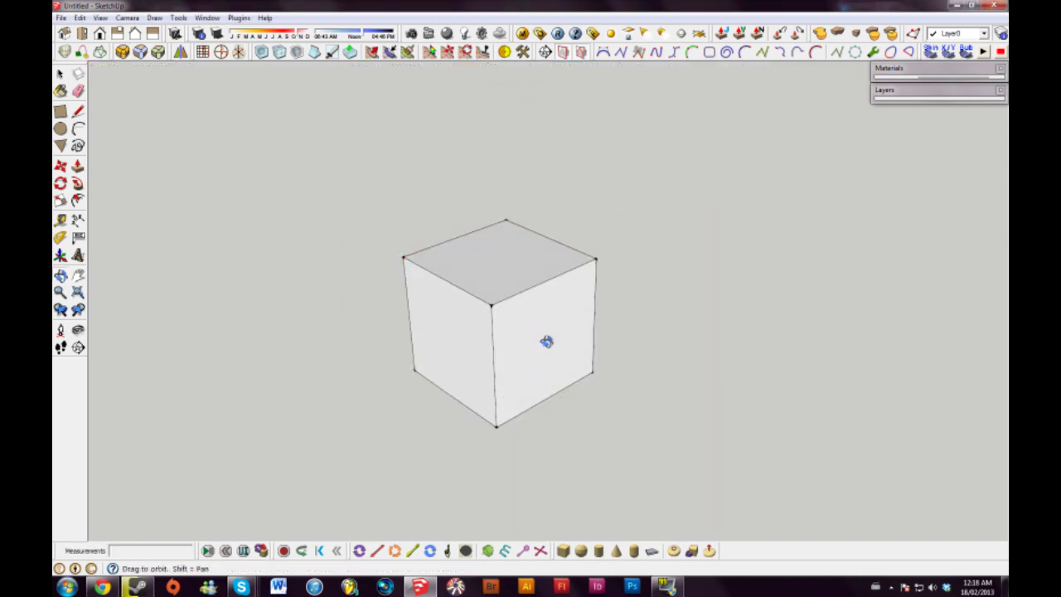
pyautogui.moveTo(537, 321); pyautogui.dragTo(537, 325, button='middle')
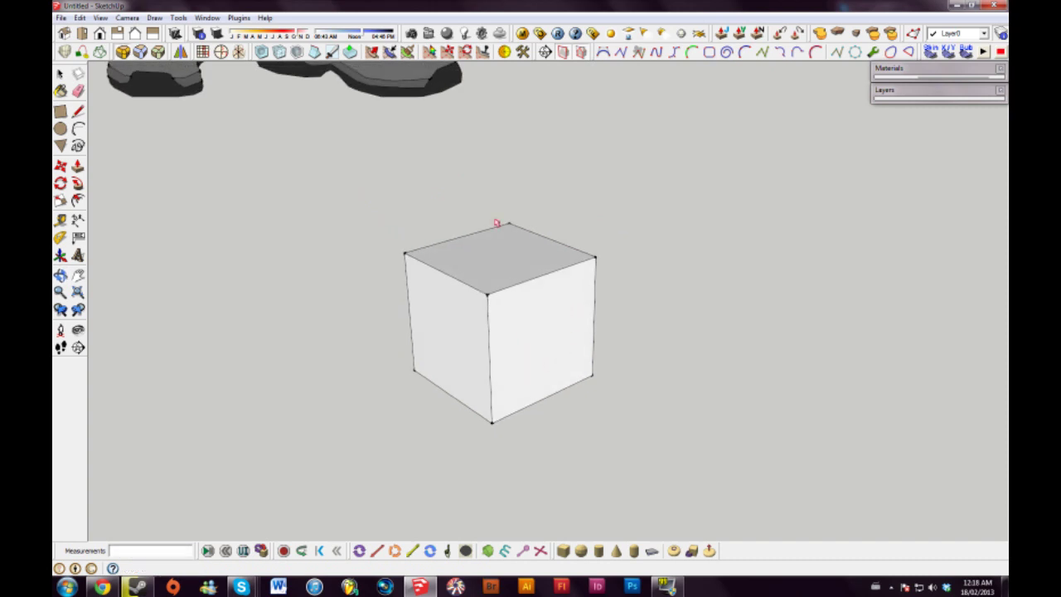
# - Round all edges and corners of the cube using Round Corner with an offset of 0.5"
pyautogui.click(373, 52)
pyautogui.click(489, 76)
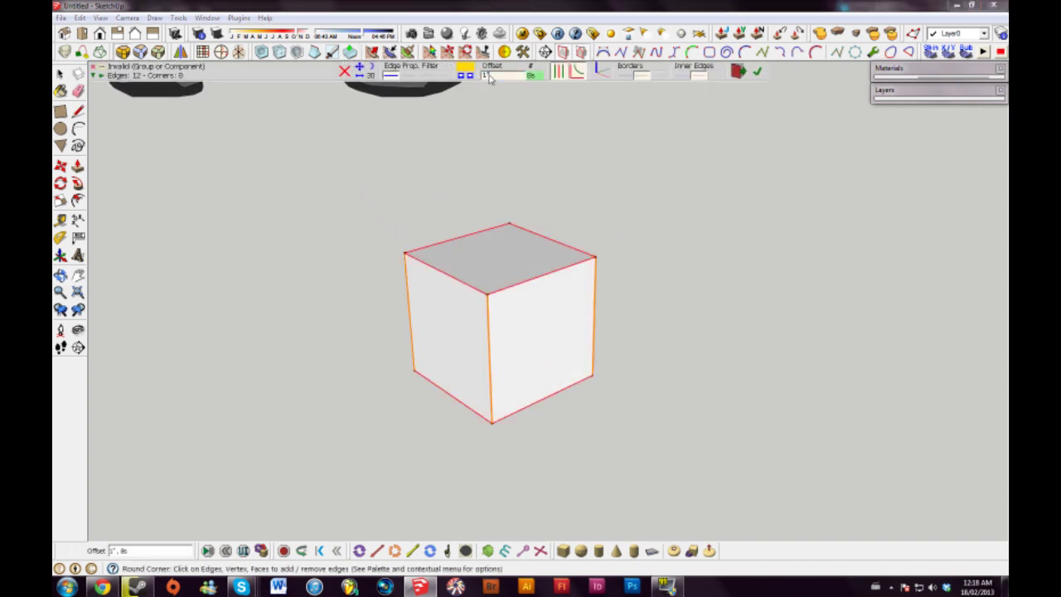
pyautogui.moveTo(540, 248); pyautogui.dragTo(483, 250)
pyautogui.write('.5')
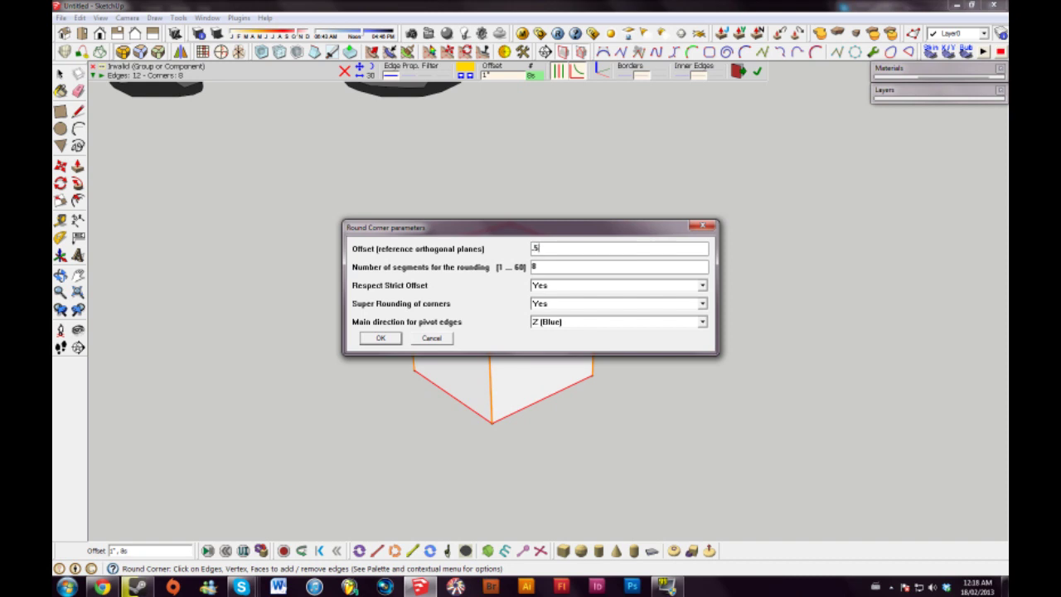
pyautogui.write('.5')
pyautogui.press('Return')
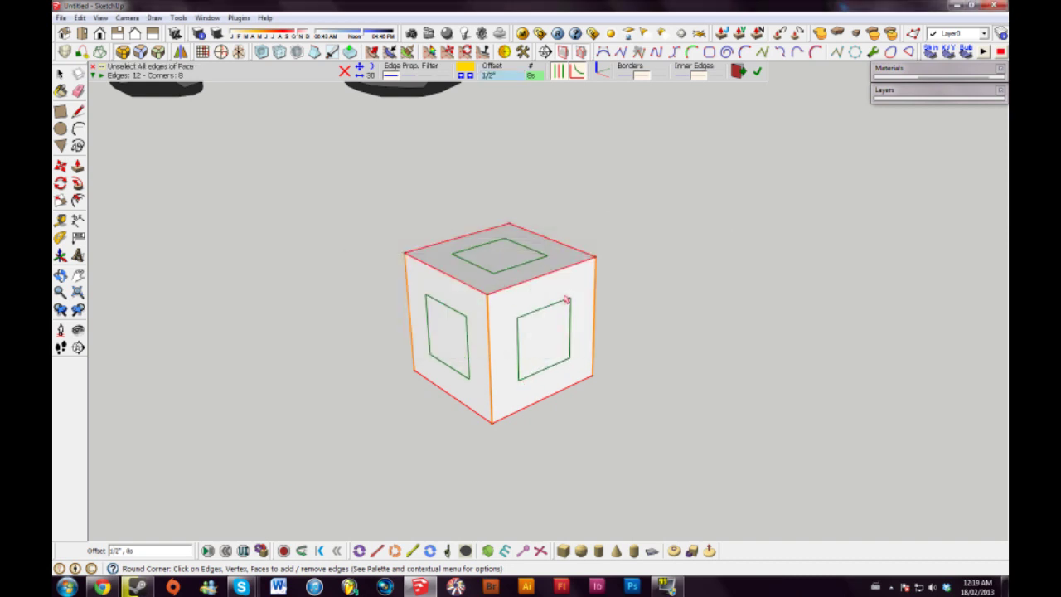
pyautogui.click(757, 71)
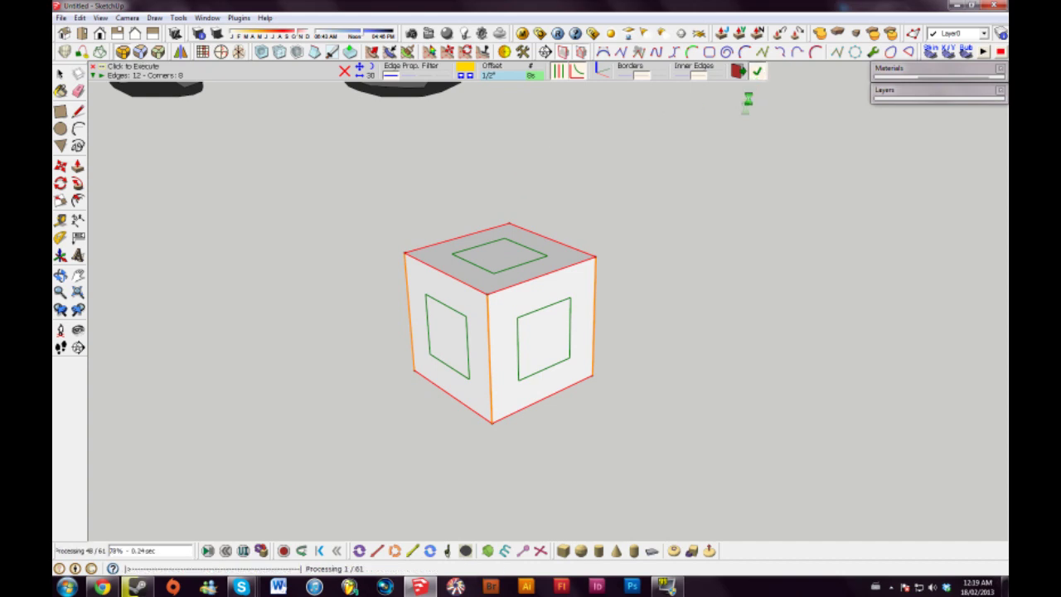
pyautogui.moveTo(544, 351); pyautogui.dragTo(445, 353, button='middle')
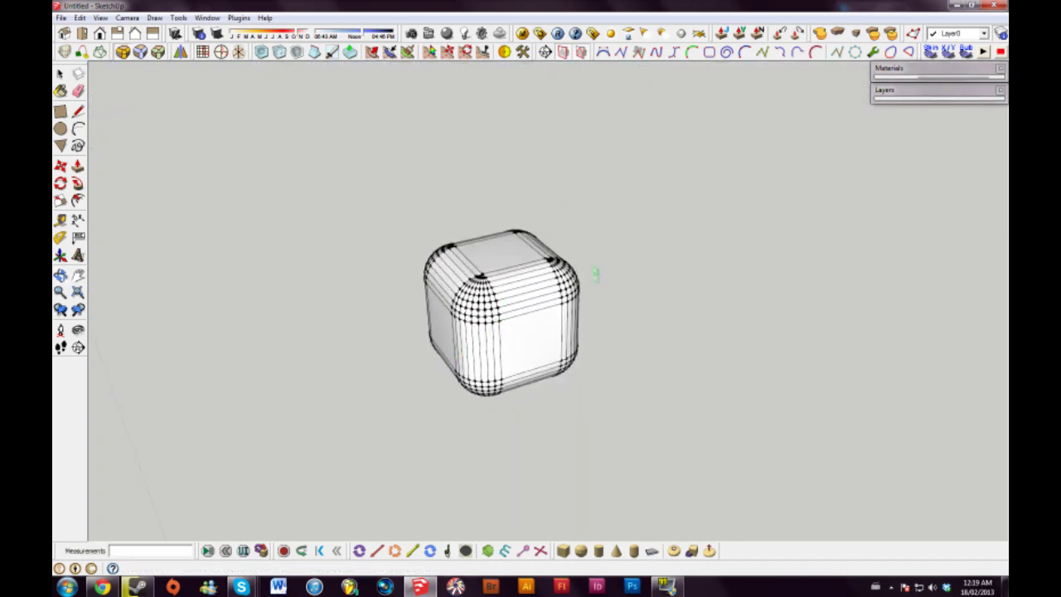
# - Select the entire rounded cube and soften its edges so the surface appears smooth
pyautogui.press('space')
pyautogui.tripleClick(490, 327)
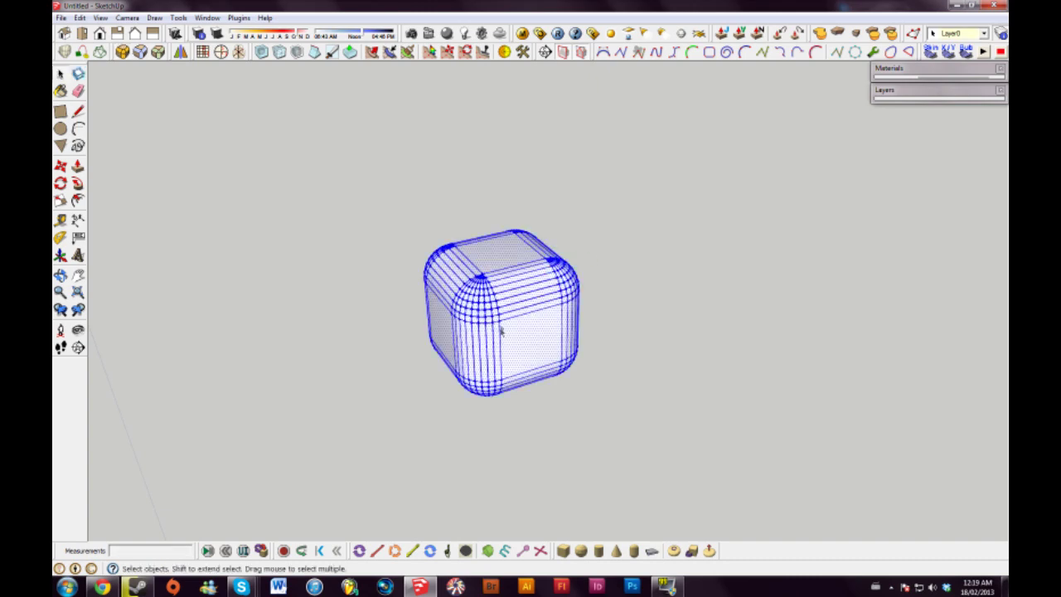
pyautogui.rightClick(501, 315)
pyautogui.click(549, 463)
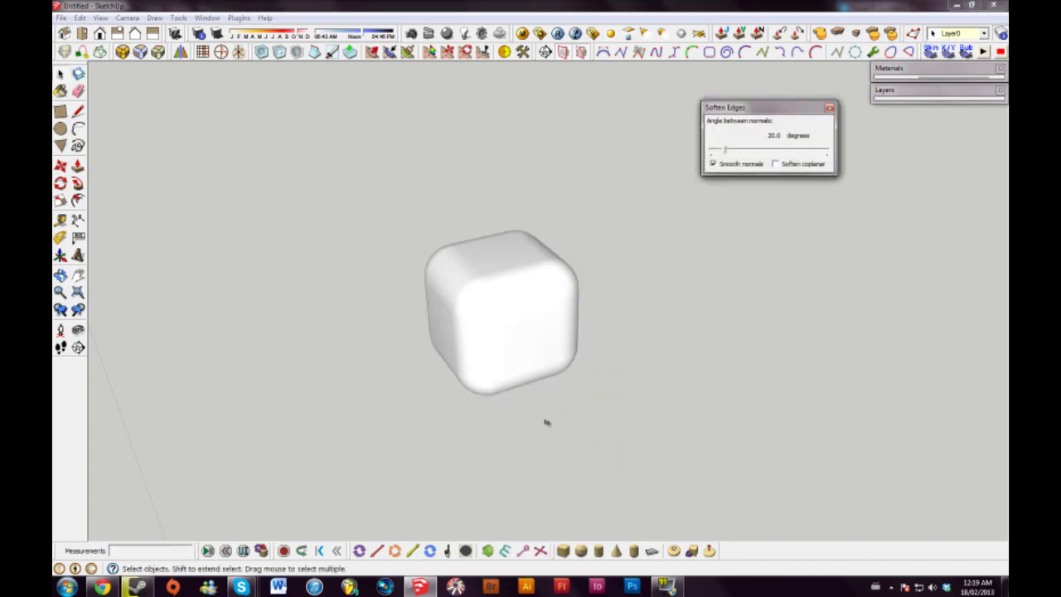
pyautogui.moveTo(547, 421); pyautogui.dragTo(651, 377, button='middle')
pyautogui.hotkey('ctrl', 't')
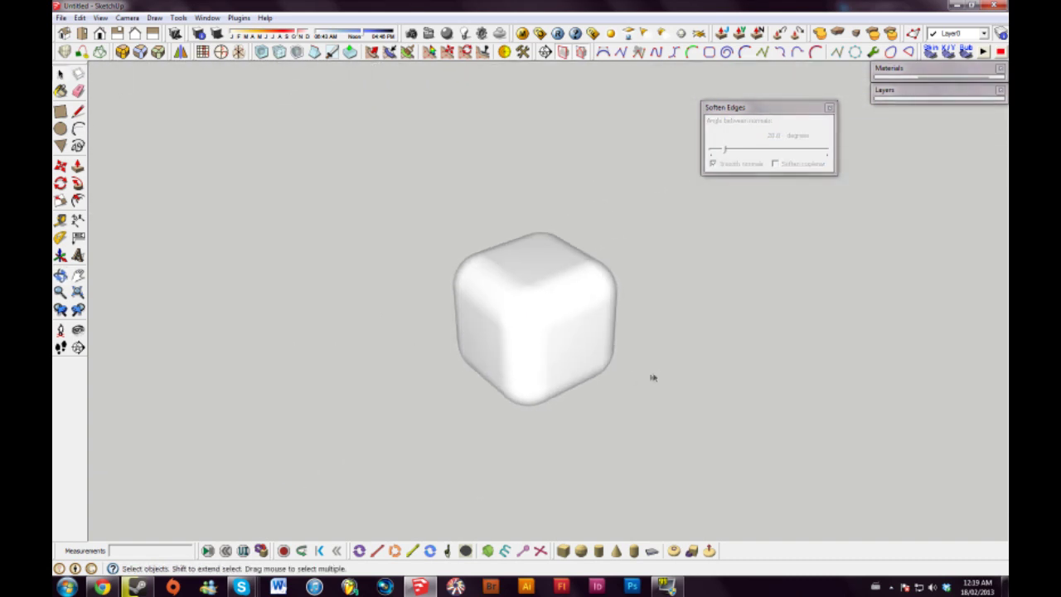
pyautogui.click(829, 107)
# - Undo the edge softening and the corner rounding on the cube
pyautogui.hotkey('ctrl', 'z')
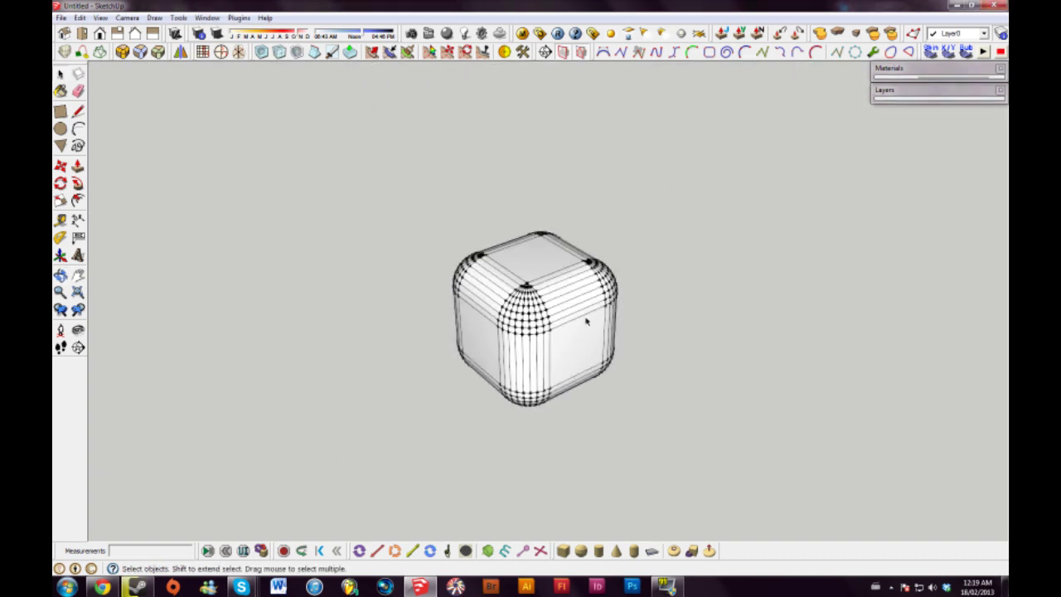
pyautogui.hotkey('ctrl', 'z')
# - Round all edges and corners of the cube using Round Corner with an offset of 1"
pyautogui.tripleClick(572, 333)
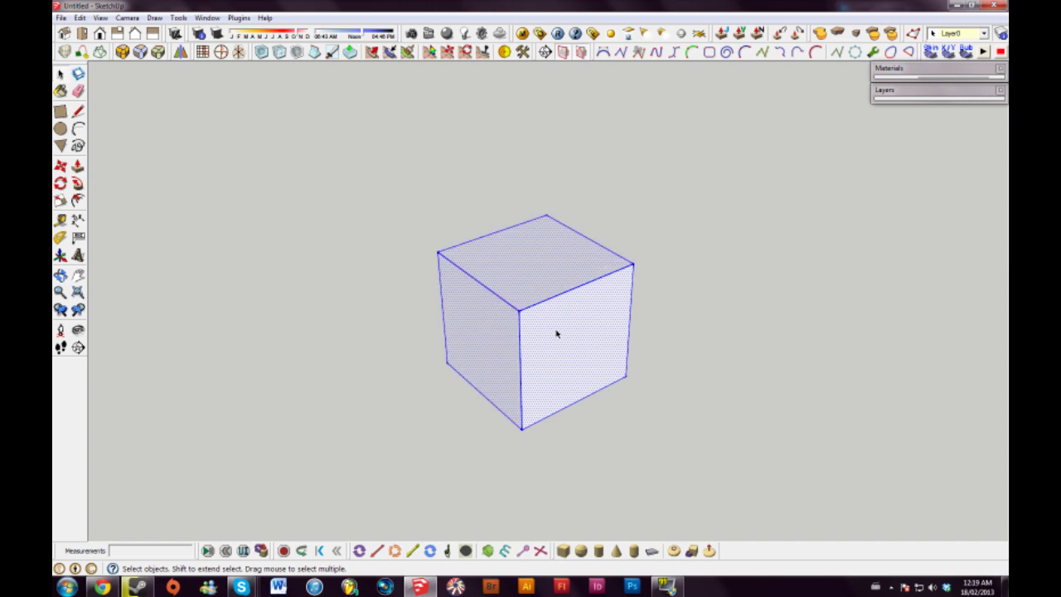
pyautogui.click(122, 51)
pyautogui.click(493, 75)
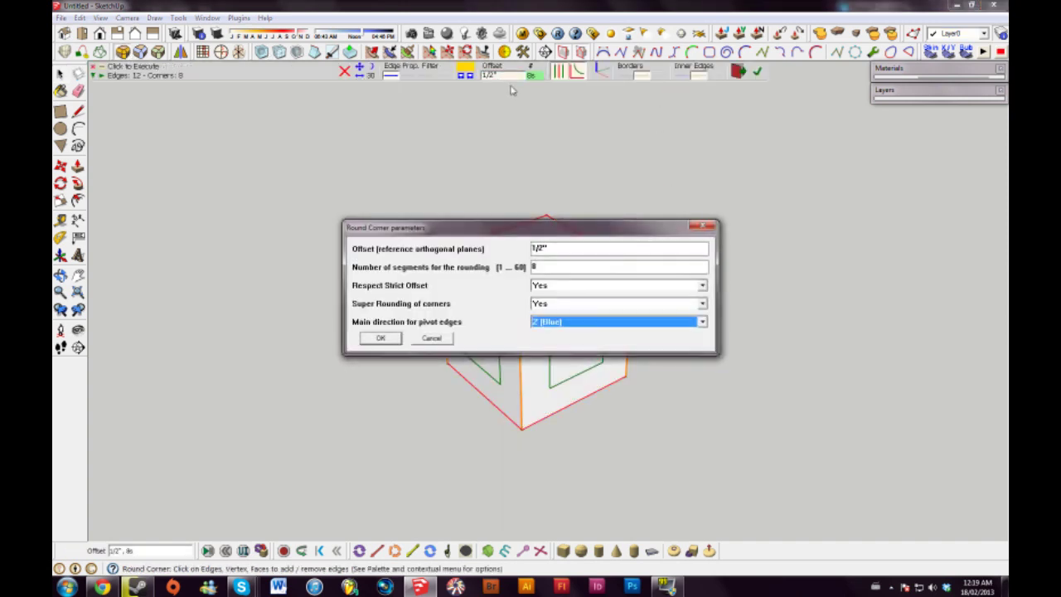
pyautogui.doubleClick(539, 248)
pyautogui.write('1')
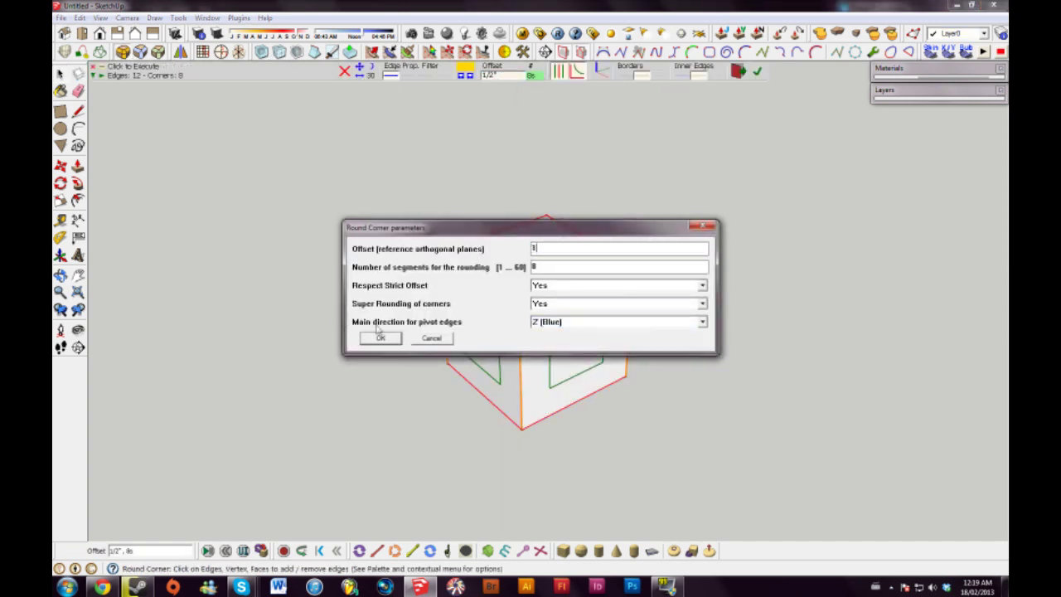
pyautogui.click(381, 337)
pyautogui.click(757, 71)
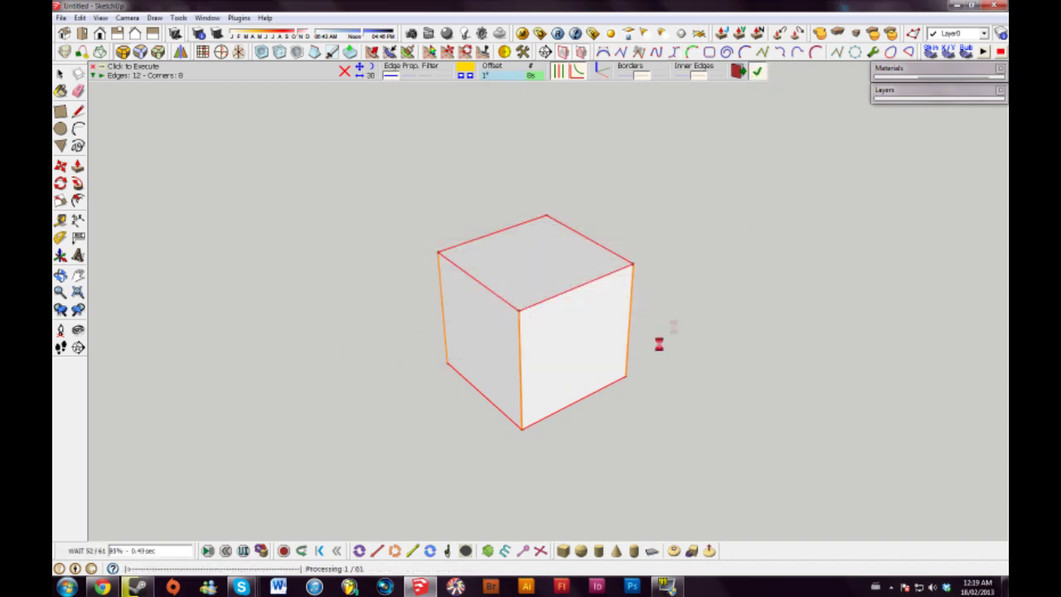
# - Select the entire sphere and soften its edges at 20 degrees between normals with smooth normals enabled
pyautogui.press('o')
pyautogui.moveTo(616, 354); pyautogui.dragTo(570, 335)
pyautogui.press('space')
pyautogui.tripleClick(558, 300)
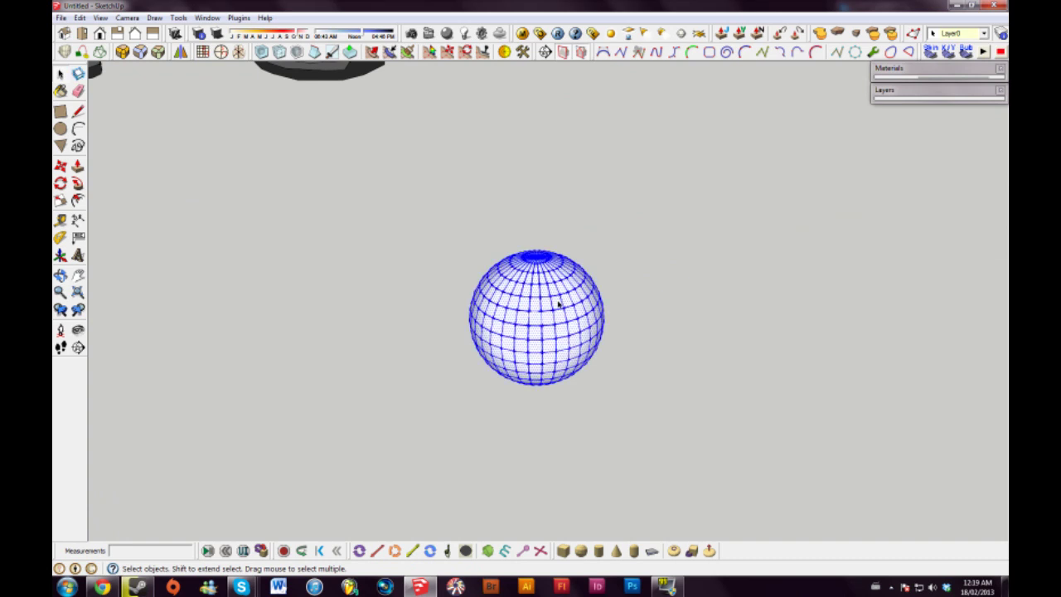
pyautogui.rightClick(549, 311)
pyautogui.click(599, 459)
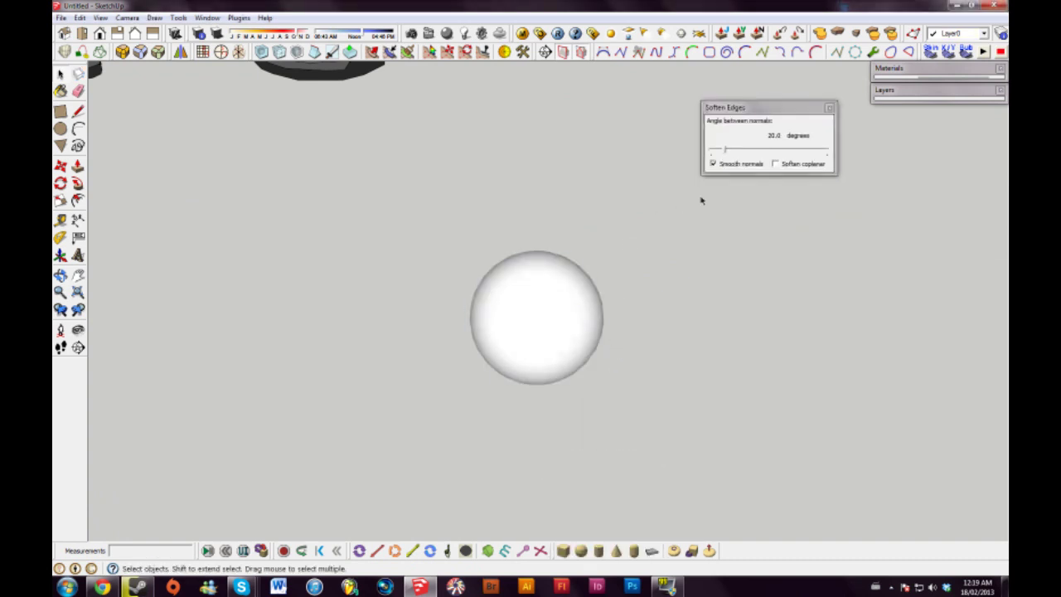
pyautogui.click(829, 109)
# - Undo the edge softening on the sphere
pyautogui.press('o')
pyautogui.moveTo(572, 337); pyautogui.dragTo(515, 321)
pyautogui.press('space')
pyautogui.scroll(-2, 578, 324)
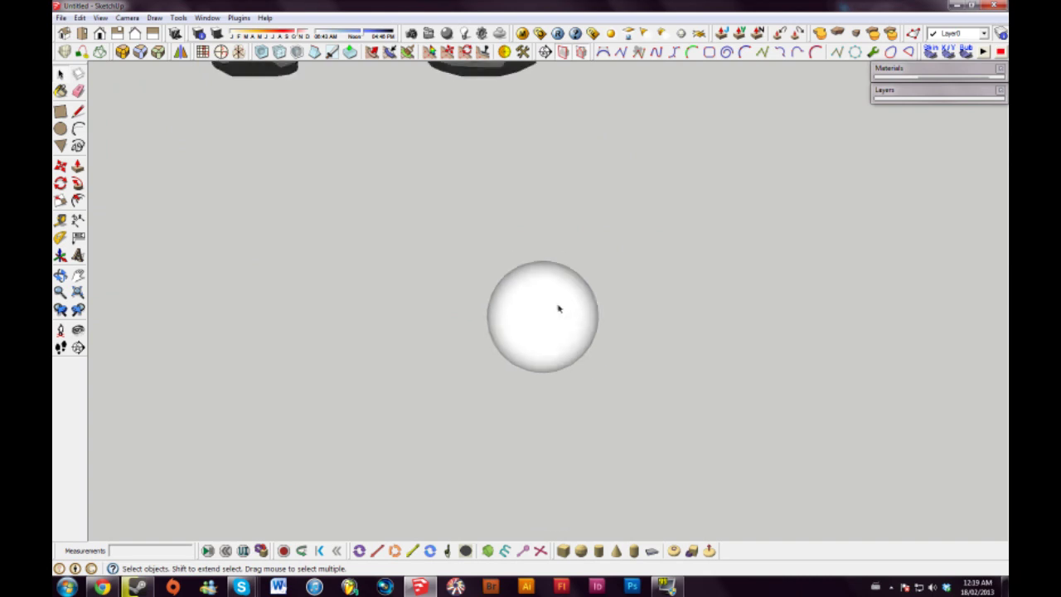
pyautogui.moveTo(556, 313); pyautogui.dragTo(541, 341, button='middle')
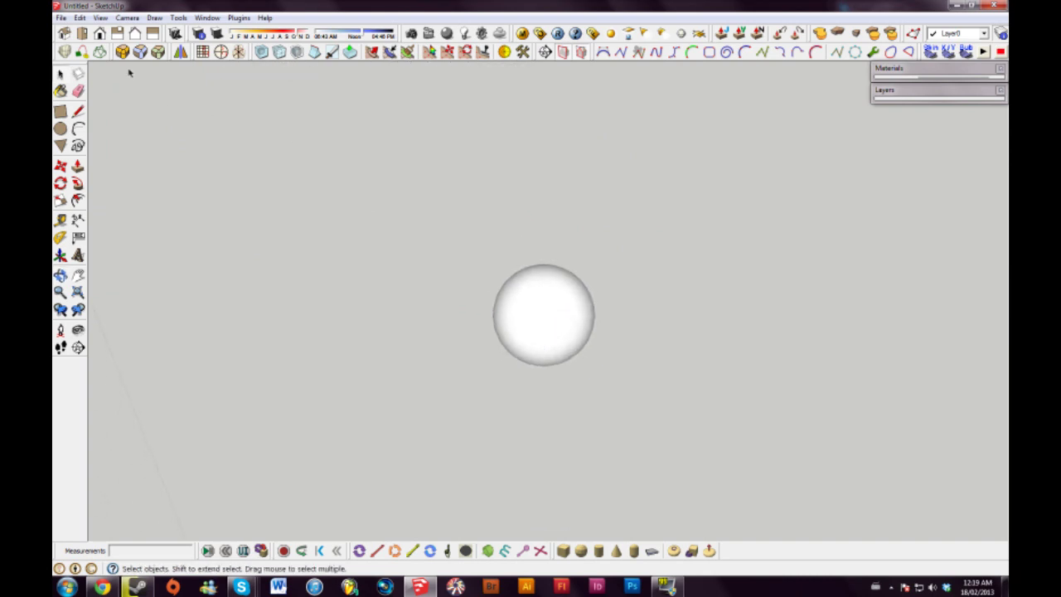
pyautogui.moveTo(580, 323); pyautogui.dragTo(599, 220, button='middle')
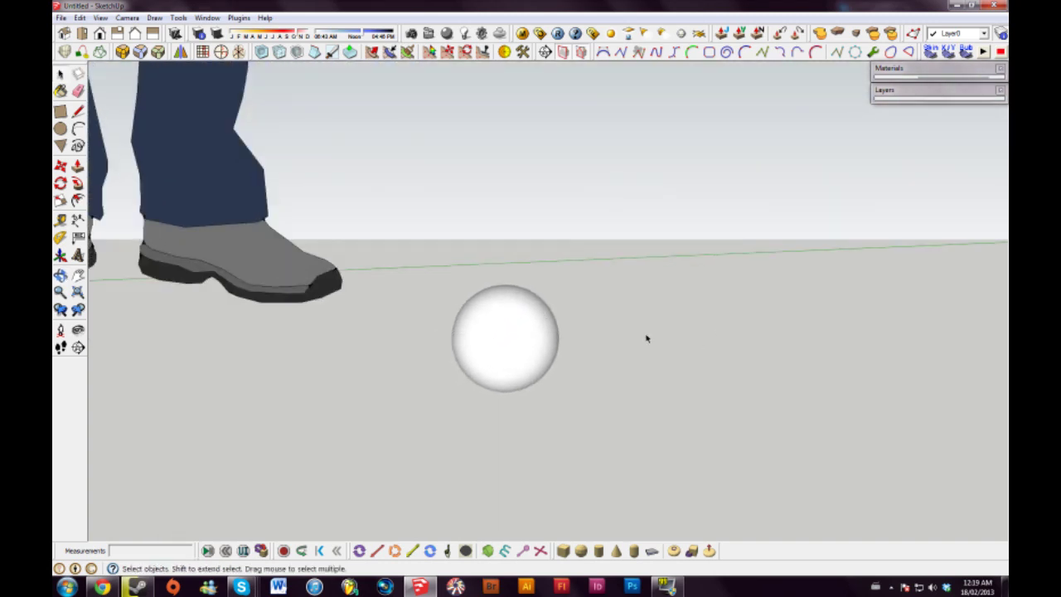
pyautogui.moveTo(498, 327); pyautogui.dragTo(514, 372, button='middle')
pyautogui.hotkey('ctrl', 'z')
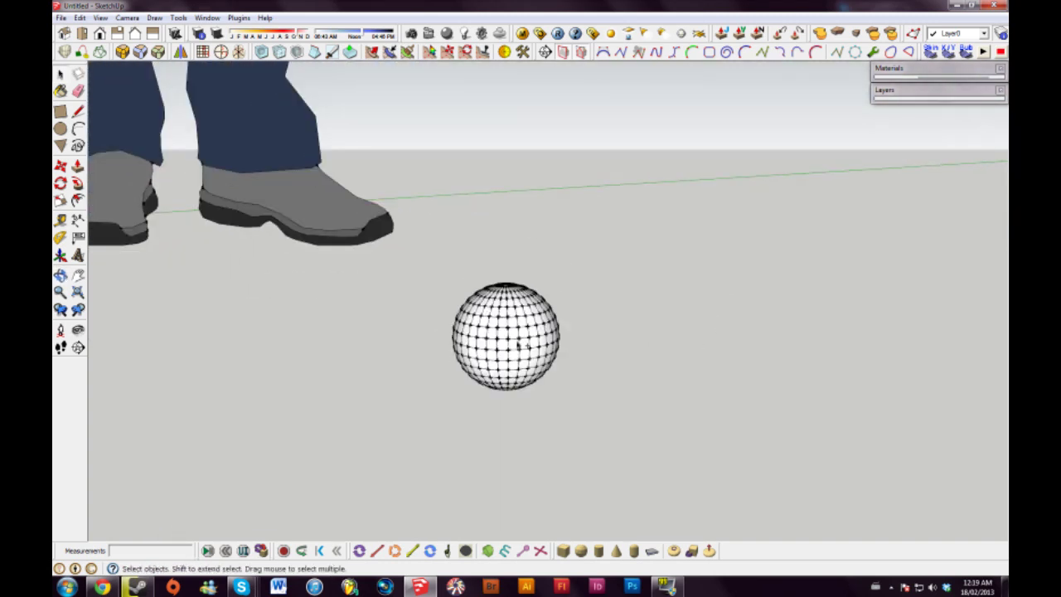
pyautogui.hotkey('ctrl', 'z')
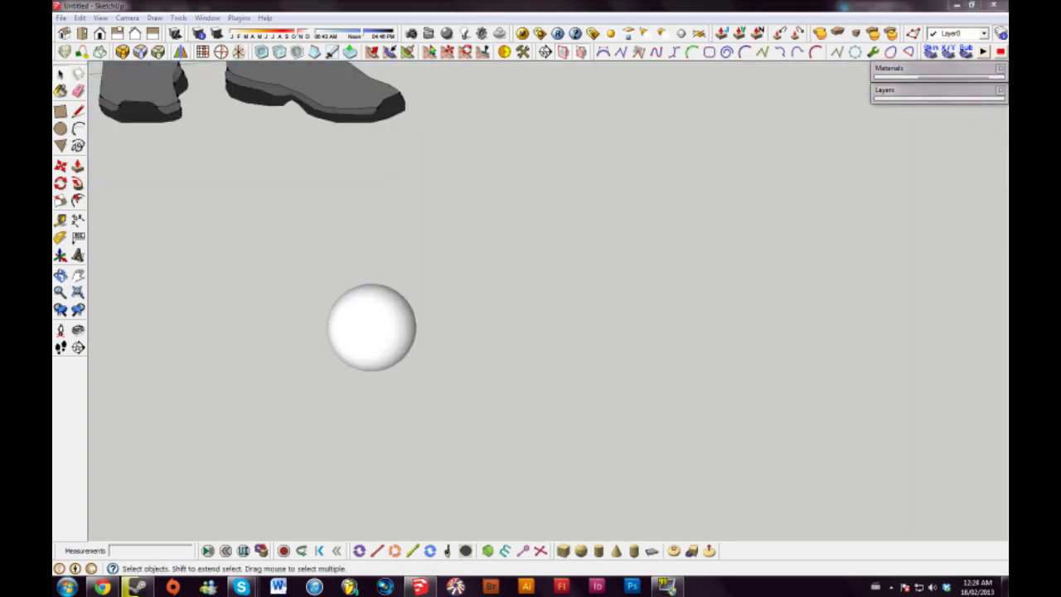
# - Draw a circle with a radius of about 6" on the ground beside the sphere
pyautogui.moveTo(440, 351); pyautogui.dragTo(497, 363, button='middle')
pyautogui.scroll(-3, 508, 341)
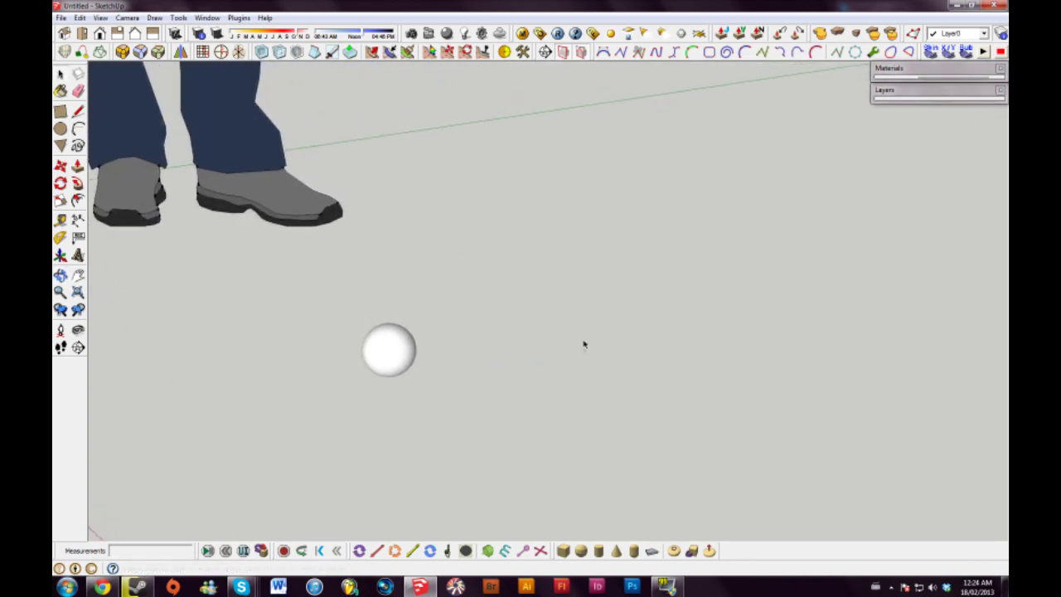
pyautogui.moveTo(584, 345); pyautogui.dragTo(458, 352, button='middle')
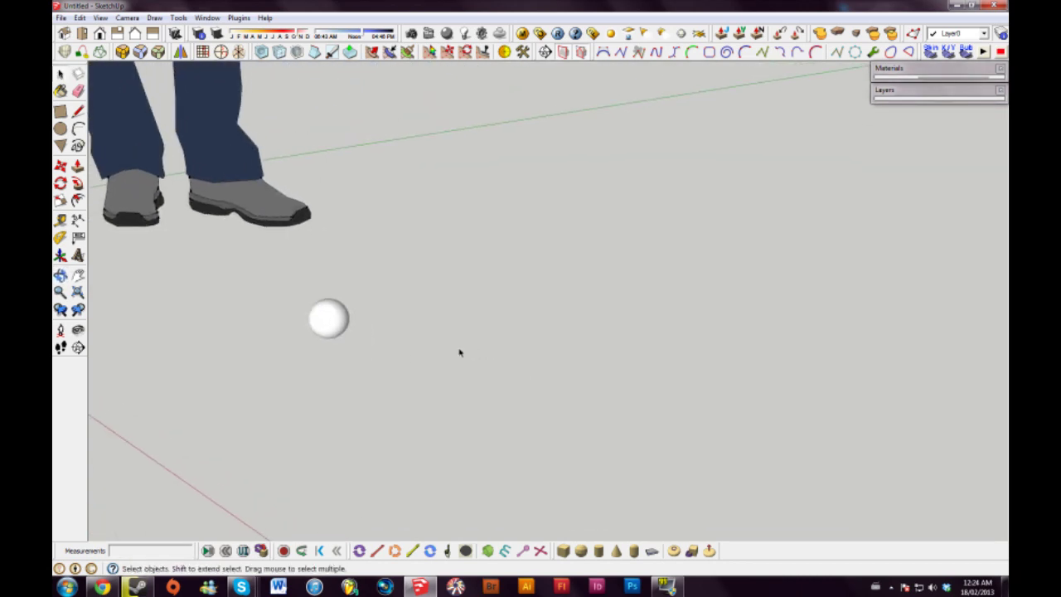
pyautogui.moveTo(399, 338); pyautogui.dragTo(319, 285, button='middle')
pyautogui.click(60, 129)
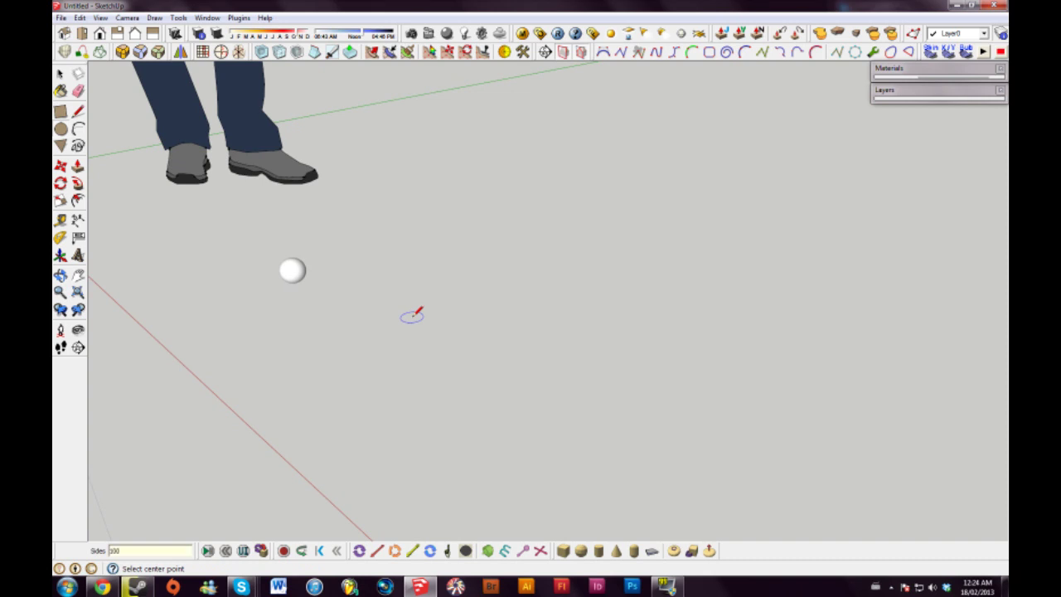
pyautogui.click(445, 342)
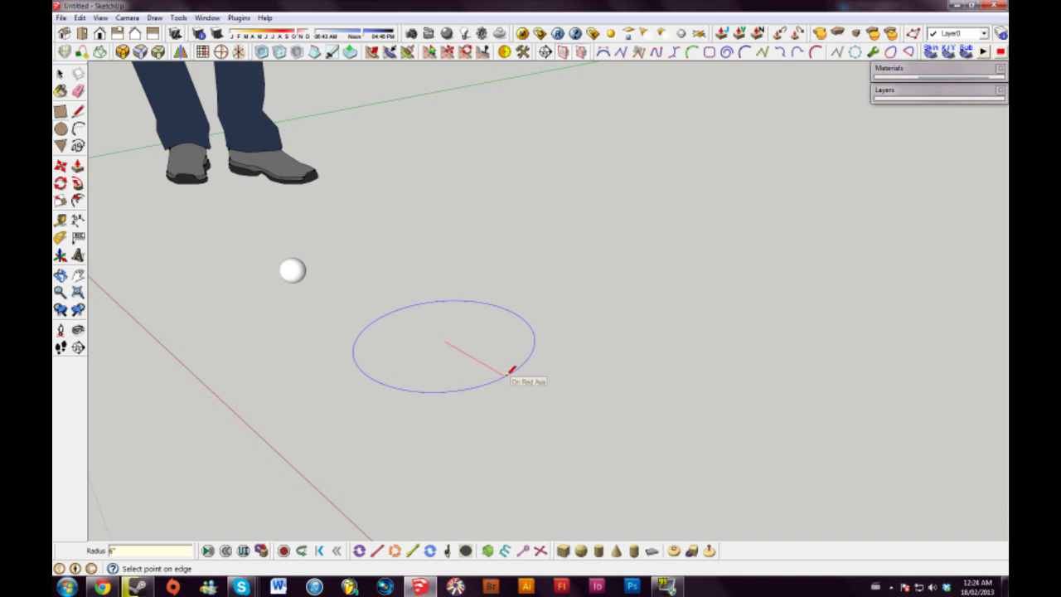
pyautogui.click(511, 370)
# - Draw a line from the circle's edge to its centre and continue it with a vertical line upward from the centre
pyautogui.press('l')
pyautogui.click(505, 375)
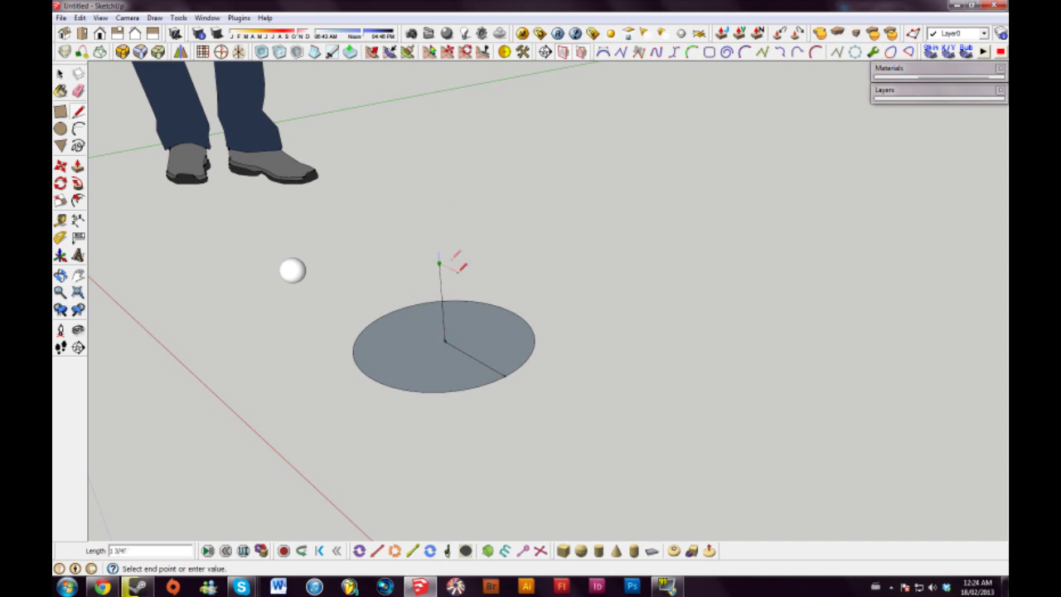
pyautogui.press('space')
# - Erase the radius line lying across the circle's face, keeping the vertical line
pyautogui.moveTo(497, 282); pyautogui.dragTo(530, 276, button='middle')
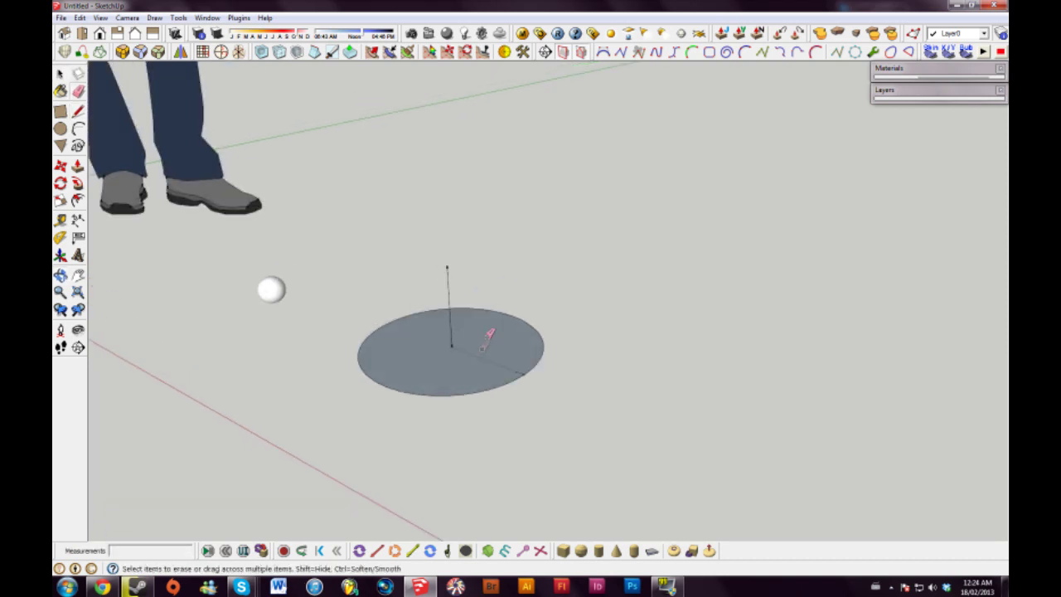
pyautogui.moveTo(486, 331); pyautogui.dragTo(461, 391, button='middle')
pyautogui.moveTo(445, 343); pyautogui.dragTo(482, 373, button='middle')
pyautogui.scroll(3, 483, 373)
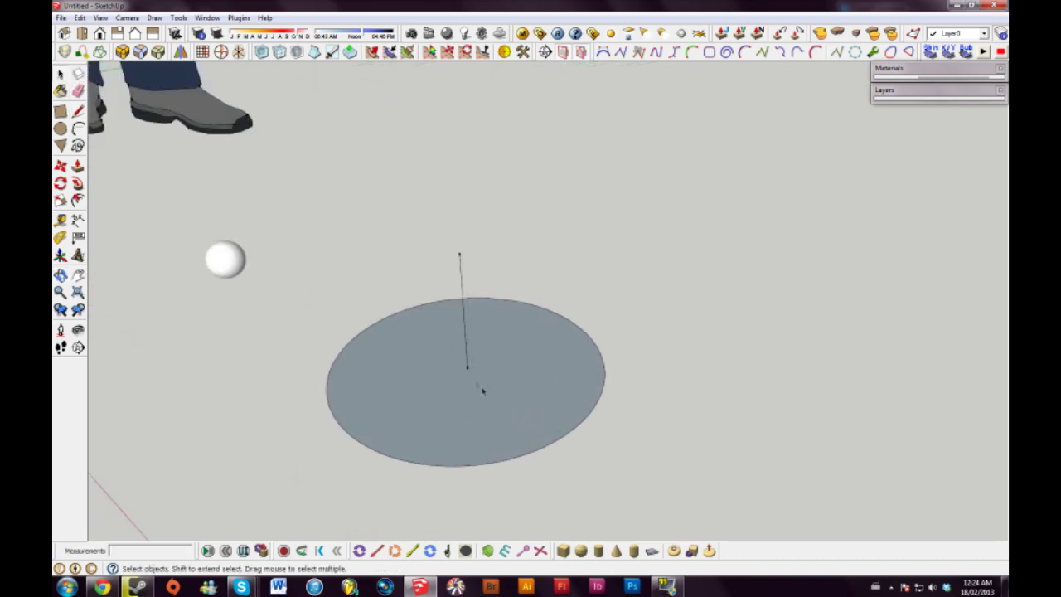
# - Draw a closed upright rectangle about 4" wide starting at the upper end of the vertical line above the circle
pyautogui.click(517, 355)
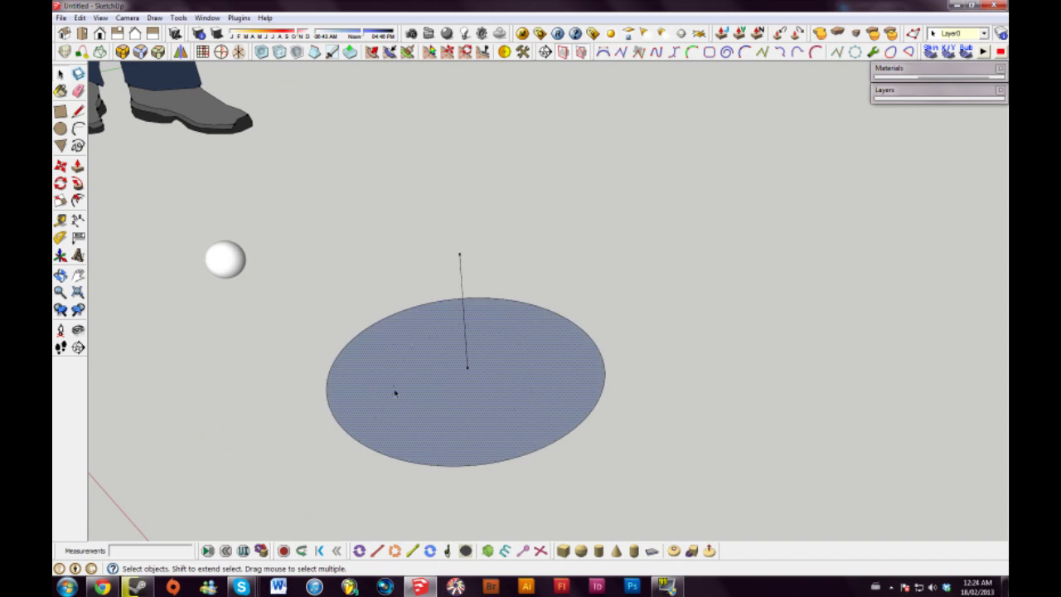
pyautogui.press('l')
pyautogui.press('space')
pyautogui.moveTo(628, 364); pyautogui.dragTo(583, 363, button='middle')
pyautogui.press('l')
pyautogui.click(451, 292)
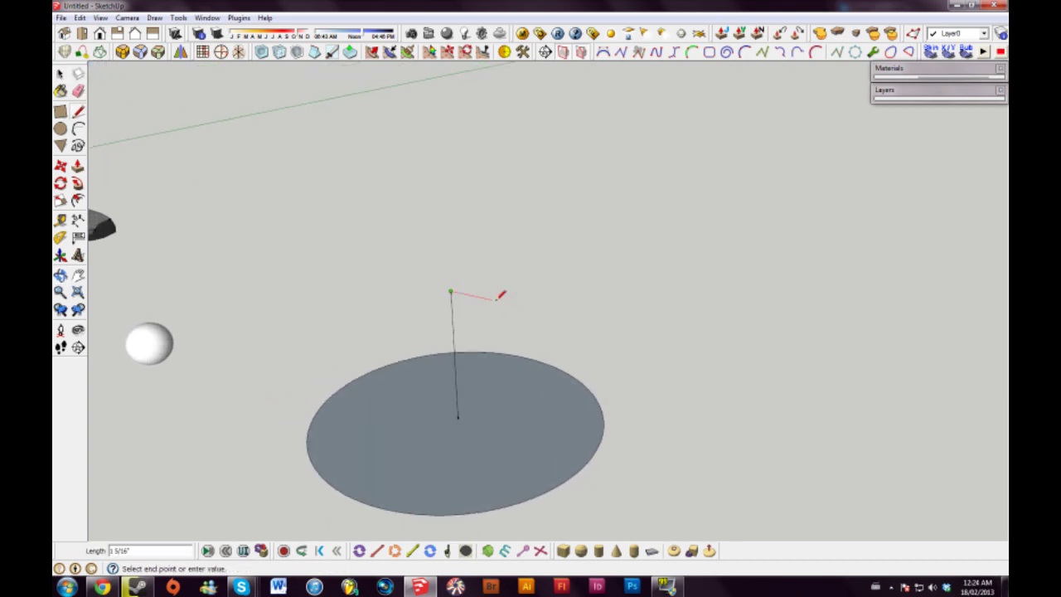
pyautogui.click(544, 309)
pyautogui.scroll(-5, 550, 291)
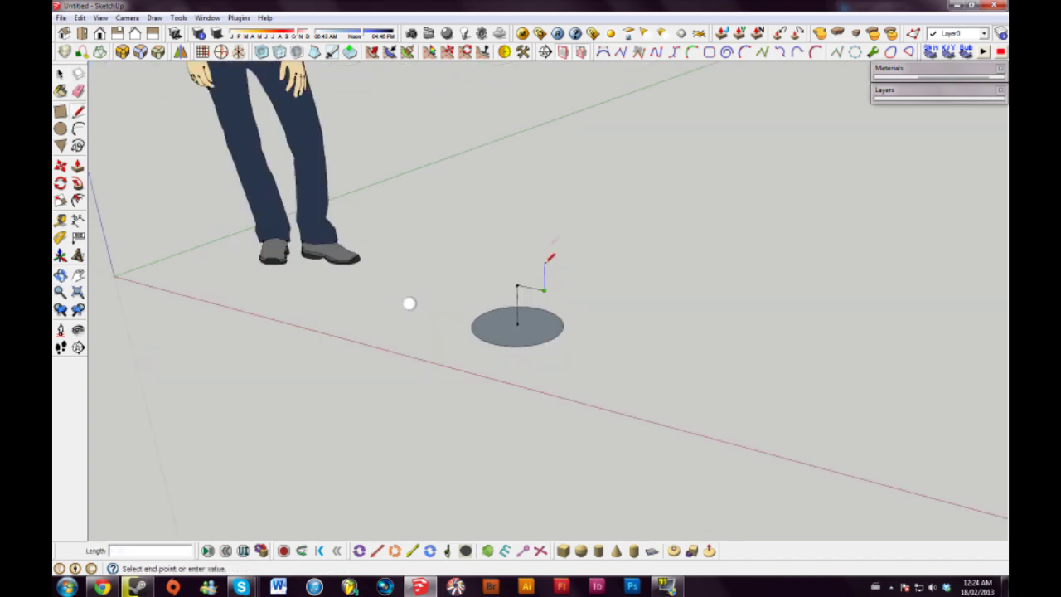
pyautogui.scroll(3, 547, 347)
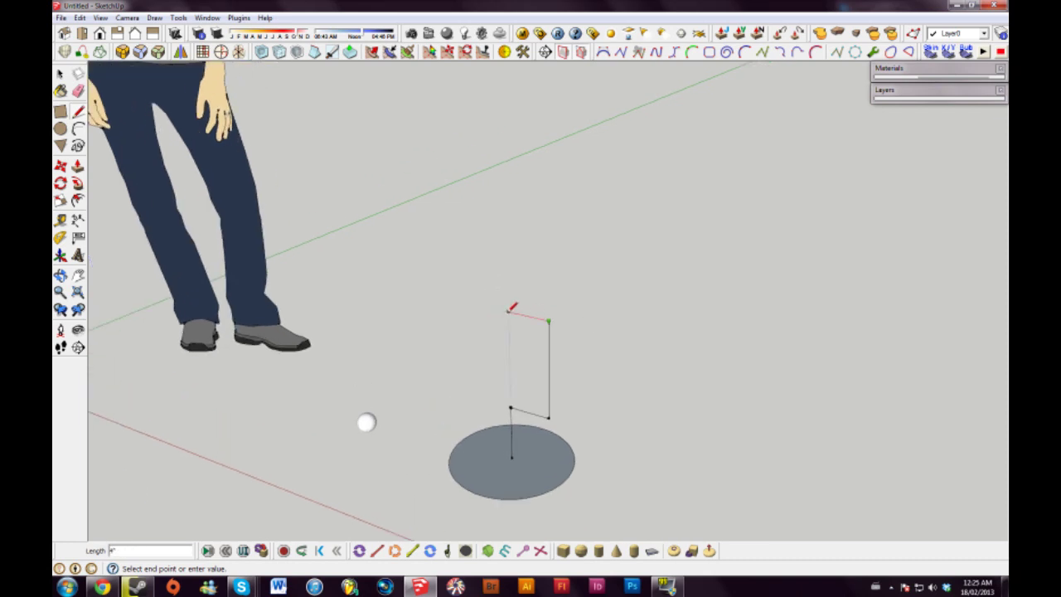
pyautogui.click(509, 311)
pyautogui.click(511, 408)
pyautogui.scroll(5, 497, 398)
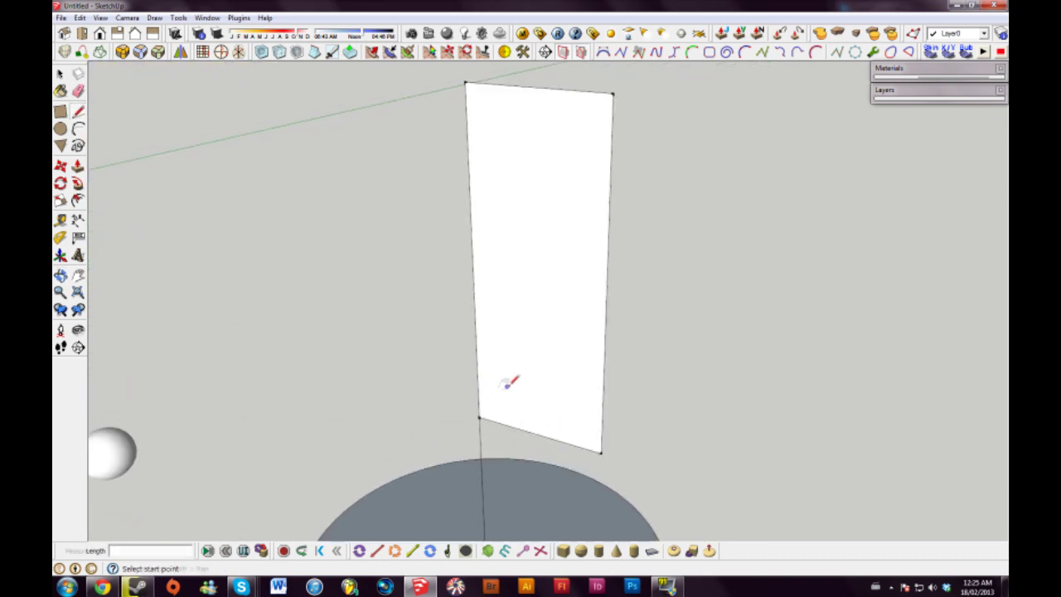
# - Examine the upright rectangular face and its lower edge in relation to the circle beneath
pyautogui.scroll(-4, 483, 365)
pyautogui.scroll(4, 475, 364)
pyautogui.moveTo(461, 357); pyautogui.dragTo(490, 329, button='middle')
pyautogui.scroll(-3, 486, 328)
pyautogui.press('space')
pyautogui.scroll(3, 479, 338)
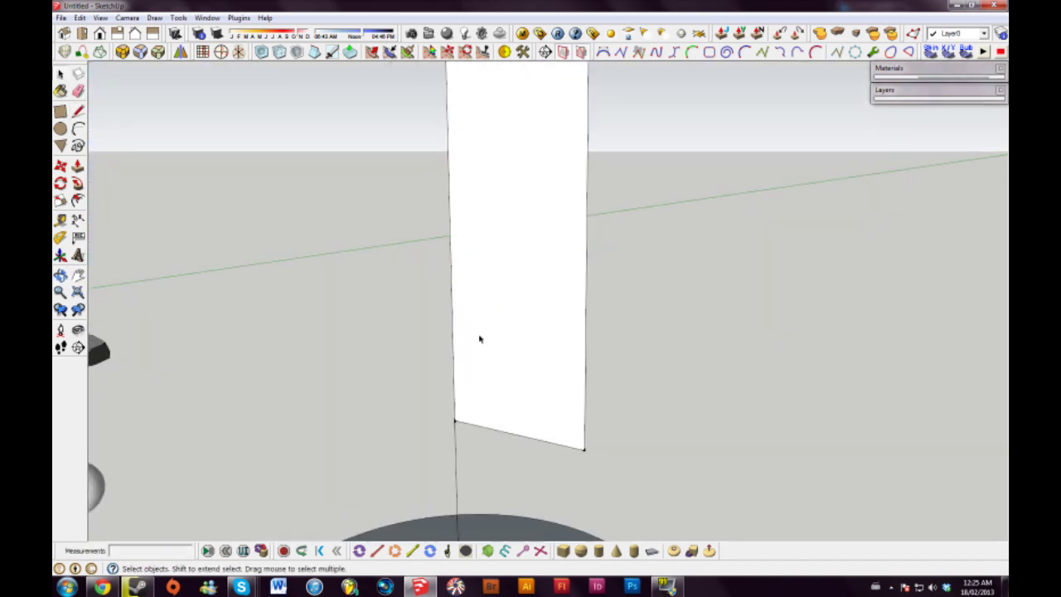
pyautogui.press('l')
pyautogui.scroll(-3, 475, 410)
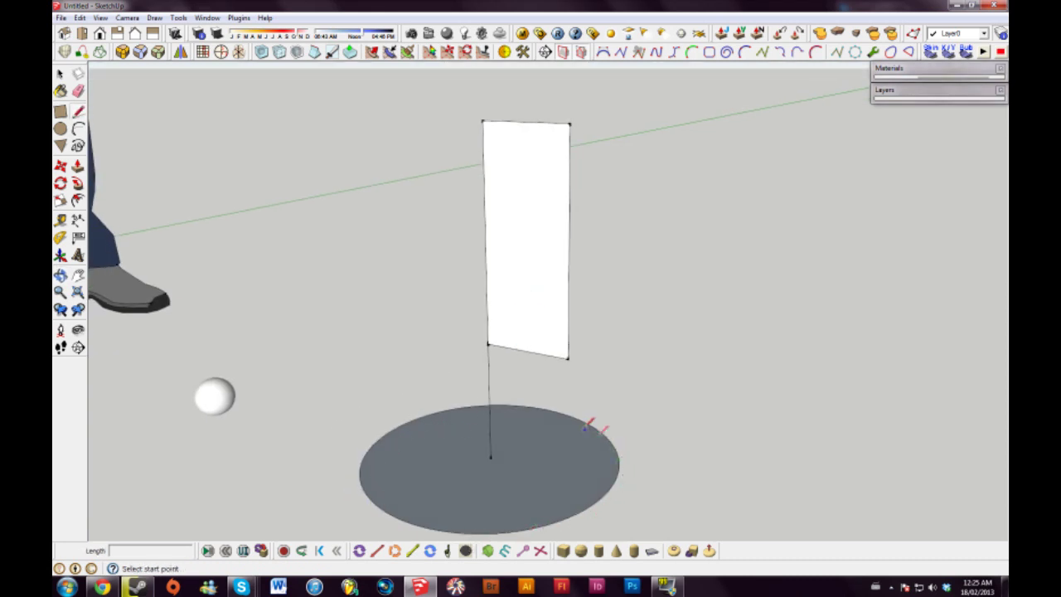
pyautogui.scroll(2, 526, 415)
pyautogui.scroll(-3, 542, 429)
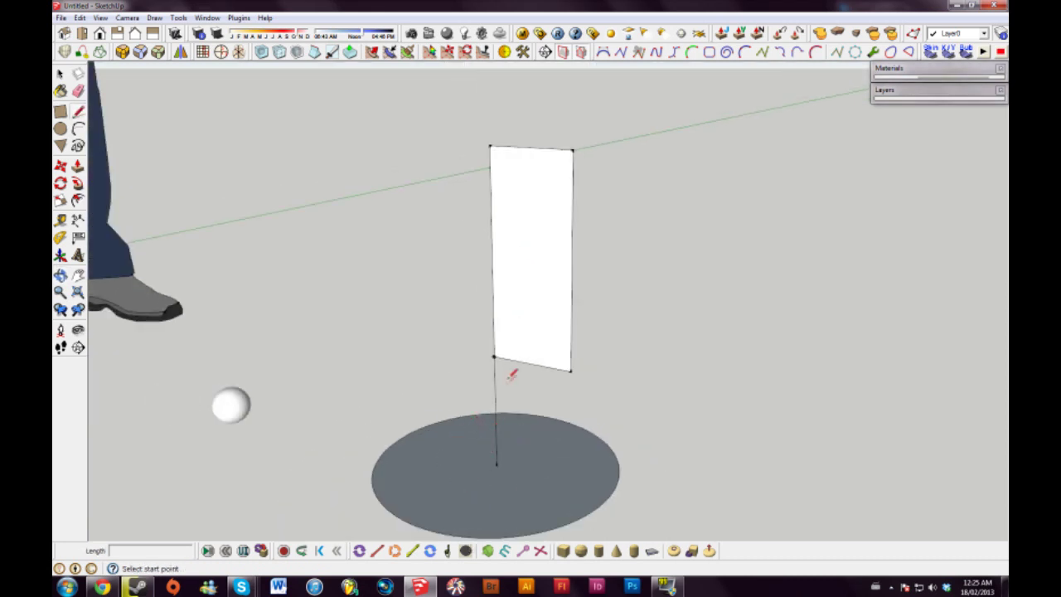
pyautogui.scroll(3, 511, 375)
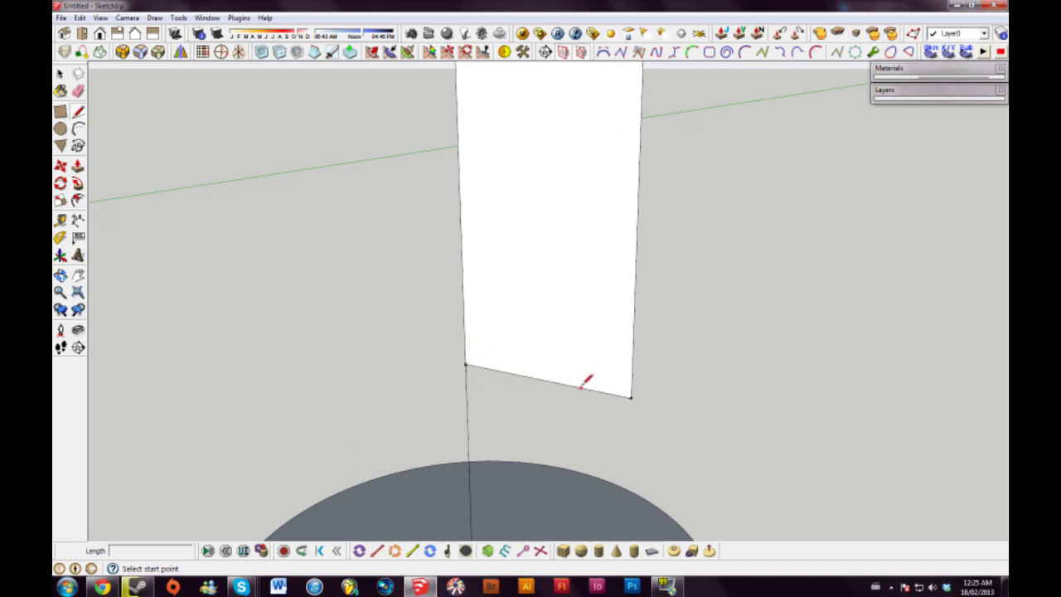
pyautogui.scroll(-3, 503, 337)
pyautogui.keyDown('shift'); pyautogui.moveTo(490, 262); pyautogui.dragTo(504, 307, button='middle'); pyautogui.keyUp('shift')
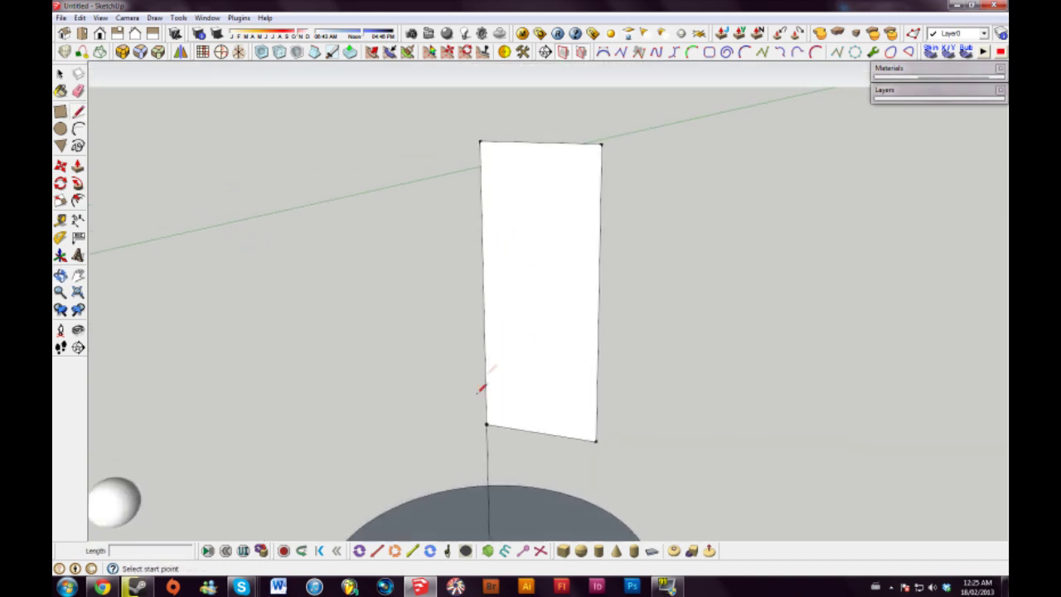
pyautogui.scroll(-1, 481, 370)
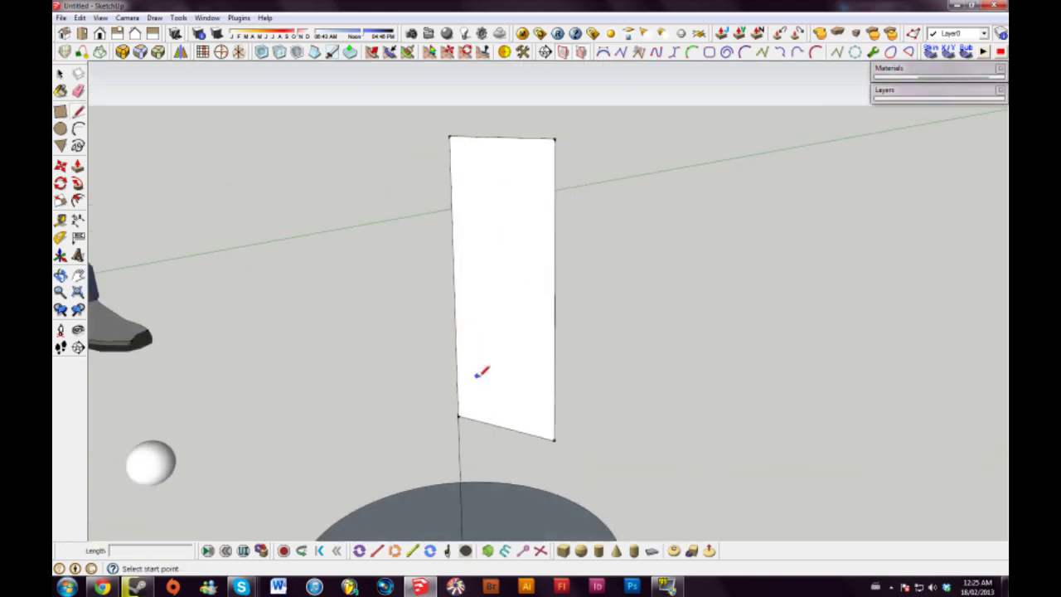
pyautogui.scroll(2, 510, 416)
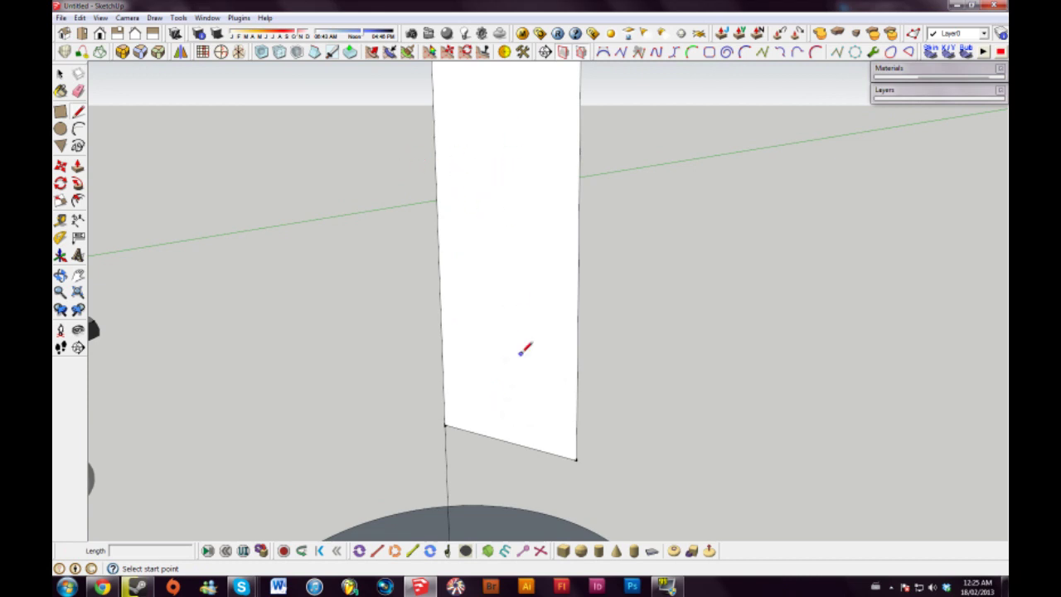
pyautogui.scroll(1, 480, 402)
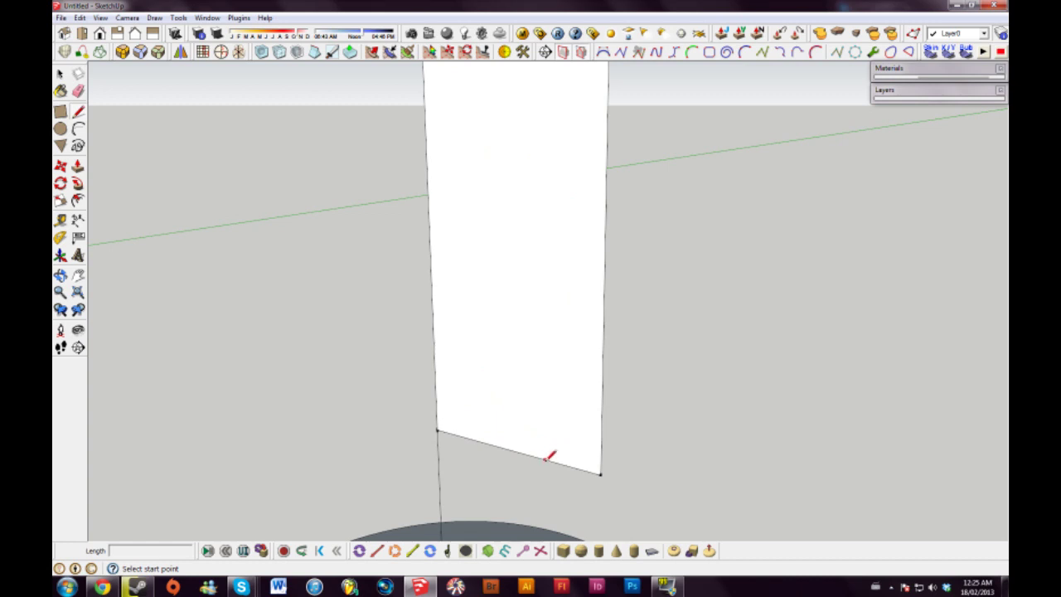
# - Draw a small arc with a bulge of about 1/16" joining the sloped line to the rectangle's lower edge
pyautogui.scroll(2, 547, 457)
pyautogui.press('a')
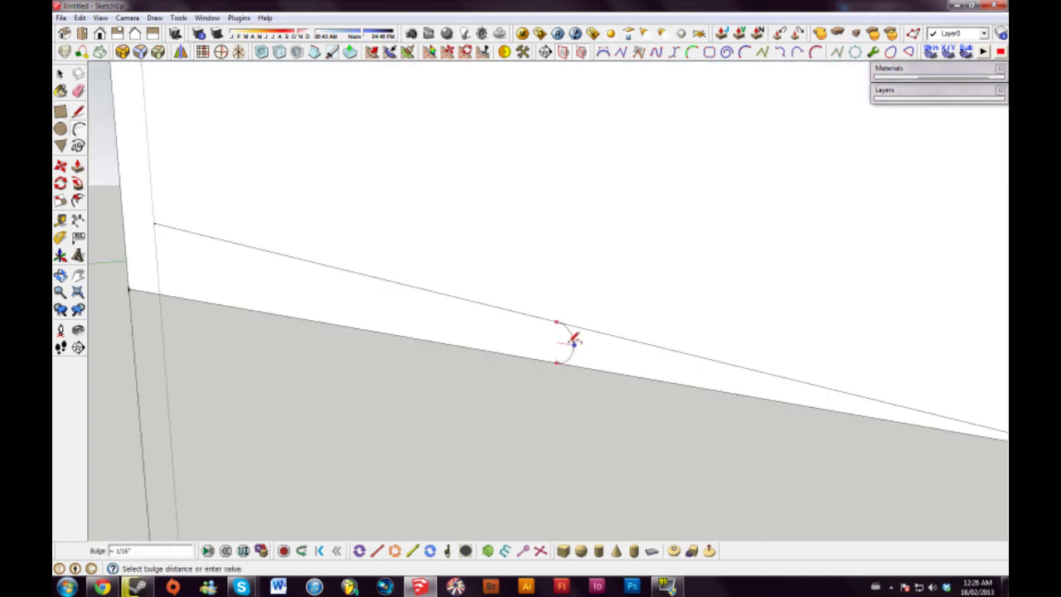
pyautogui.click(569, 346)
pyautogui.scroll(-4, 568, 331)
pyautogui.moveTo(568, 331); pyautogui.dragTo(531, 299, button='middle')
pyautogui.scroll(3, 531, 298)
# - Draw a shallow arc with a bulge of about 1/16" from the small end arc to the inner vertical line, and erase the straight sloped line
pyautogui.click(688, 500)
pyautogui.click(360, 379)
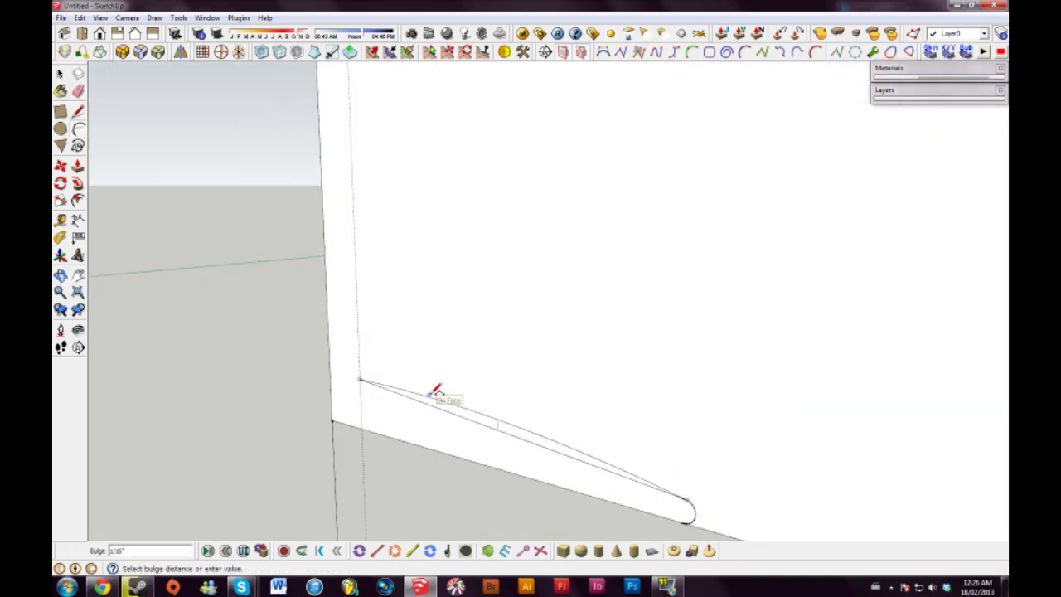
pyautogui.click(430, 396)
pyautogui.keyDown('shift'); pyautogui.moveTo(429, 396); pyautogui.dragTo(486, 377, button='middle'); pyautogui.keyUp('shift')
pyautogui.press('e')
pyautogui.keyDown('shift'); pyautogui.moveTo(422, 362); pyautogui.dragTo(482, 394, button='middle'); pyautogui.keyUp('shift')
# - Draw an arc with a bulge of about 1/8" blending the shallow base curve into the inner vertical line
pyautogui.press('a')
pyautogui.click(501, 416)
pyautogui.click(464, 363)
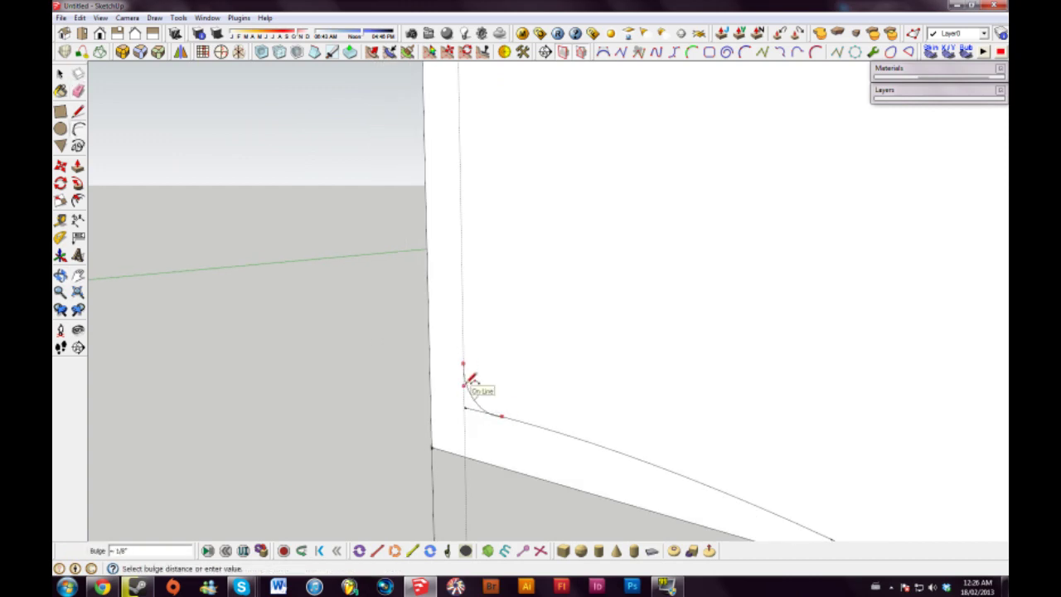
pyautogui.scroll(2, 466, 377)
pyautogui.click(467, 376)
# - Draw a vertical stem line up from the base arc and close its upper end to the rectangle's outer edge
pyautogui.press('space')
pyautogui.scroll(-2, 479, 419)
pyautogui.press('l')
pyautogui.click(473, 379)
pyautogui.scroll(-5, 490, 389)
pyautogui.scroll(1, 492, 249)
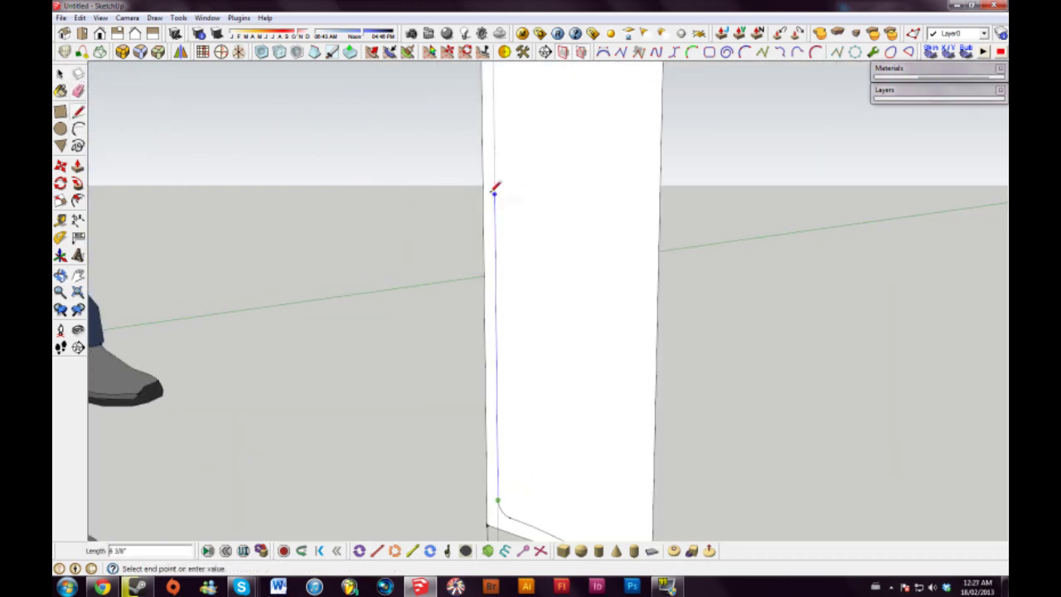
pyautogui.moveTo(525, 315); pyautogui.dragTo(526, 278, button='middle')
pyautogui.click(500, 129)
pyautogui.click(488, 130)
# - Erase the leftover part of the inner vertical line above the stem's short upper edge
pyautogui.press('space')
pyautogui.press('l')
pyautogui.scroll(3, 466, 97)
pyautogui.click(562, 189)
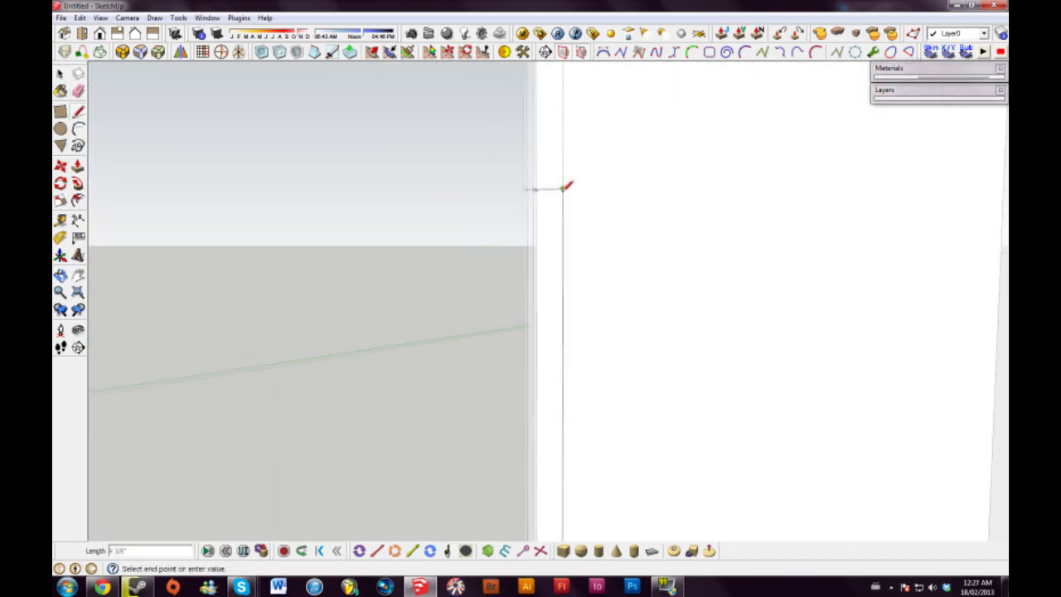
pyautogui.scroll(1, 563, 189)
pyautogui.press('e')
pyautogui.click(566, 189)
pyautogui.scroll(-5, 568, 190)
pyautogui.moveTo(569, 190)
pyautogui.keyDown('shift'); pyautogui.mouseDown(button='middle')
pyautogui.moveTo(559, 260)
pyautogui.moveTo(560, 154)
pyautogui.moveTo(531, 261)
pyautogui.mouseUp(button='middle'); pyautogui.keyUp('shift')
# - Draw a rectangular bowl outline from the stem line outward, upward and back to the face's inner vertical edge
pyautogui.press('space')
pyautogui.press('l')
pyautogui.click(487, 314)
pyautogui.click(571, 314)
pyautogui.click(571, 139)
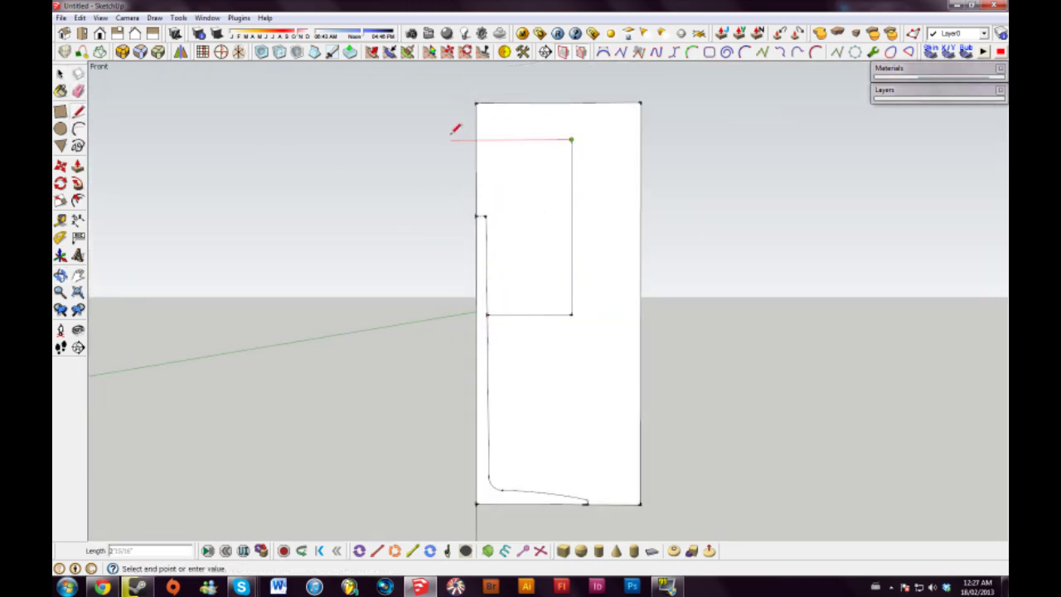
pyautogui.click(476, 139)
# - Erase the original rectangle's edges outside the bowl, stem and base outline
pyautogui.press('e')
pyautogui.moveTo(476, 116); pyautogui.dragTo(651, 168)
pyautogui.click(613, 504)
# - Draw arcs rounding the bowl's lower outer corner and its junction with the stem
pyautogui.scroll(2, 486, 271)
pyautogui.press('a')
pyautogui.click(486, 386)
pyautogui.click(504, 370)
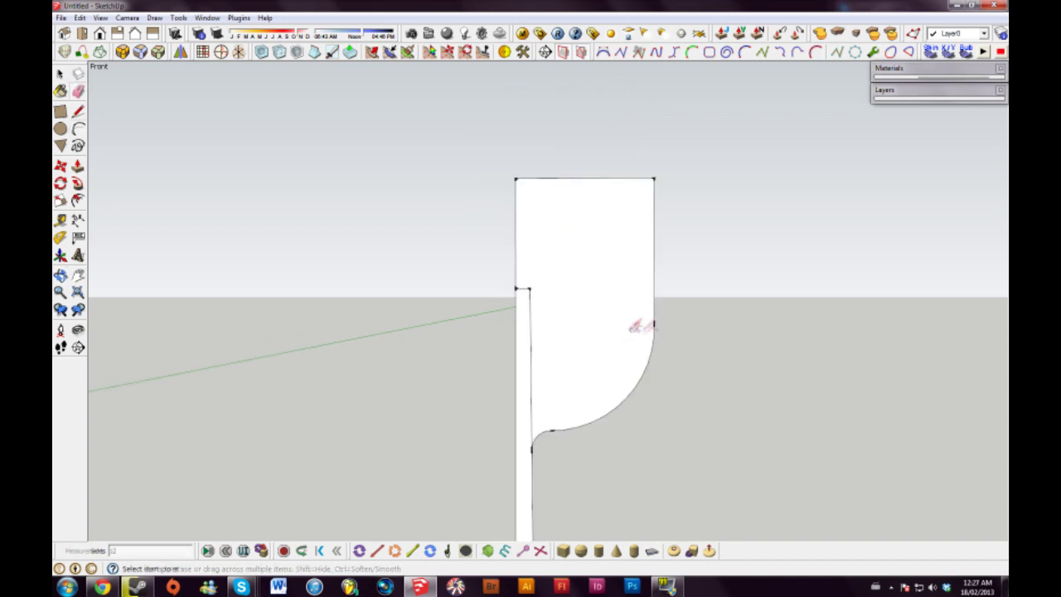
# - Draw an arc tapering the bowl's side inward to its upper edge, and erase the leftover corner and stem edges
pyautogui.press('a')
pyautogui.click(654, 325)
pyautogui.click(625, 178)
pyautogui.click(646, 249)
pyautogui.press('e')
pyautogui.scroll(1, 679, 319)
pyautogui.moveTo(629, 91); pyautogui.dragTo(609, 70)
pyautogui.click(486, 299)
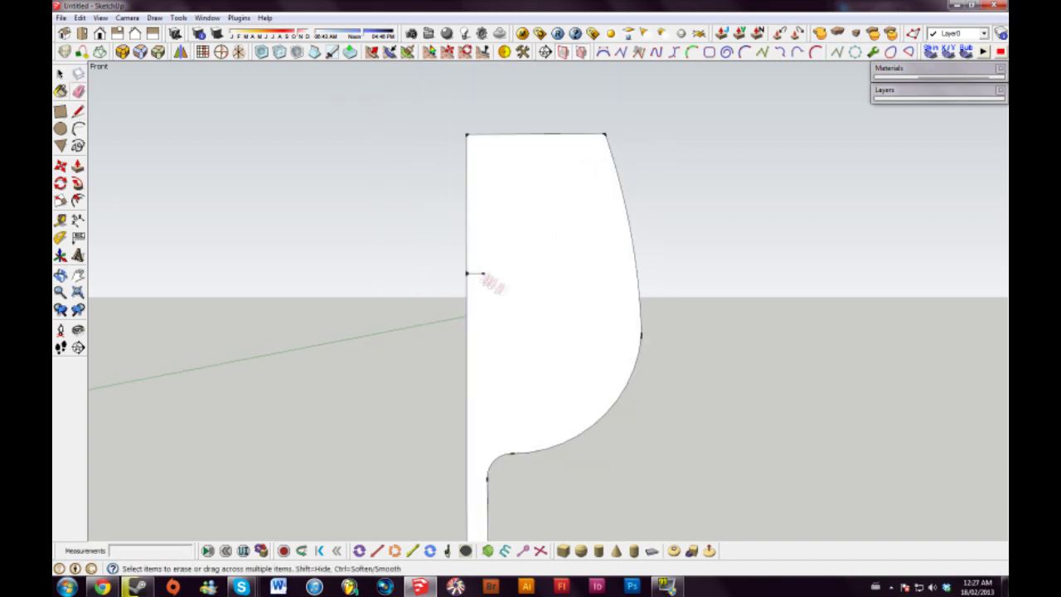
# - Draw a small rim arc with a bulge of about 1/16" at the bowl's upper outer corner
pyautogui.press('a')
pyautogui.scroll(4, 572, 157)
pyautogui.click(566, 164)
pyautogui.click(580, 154)
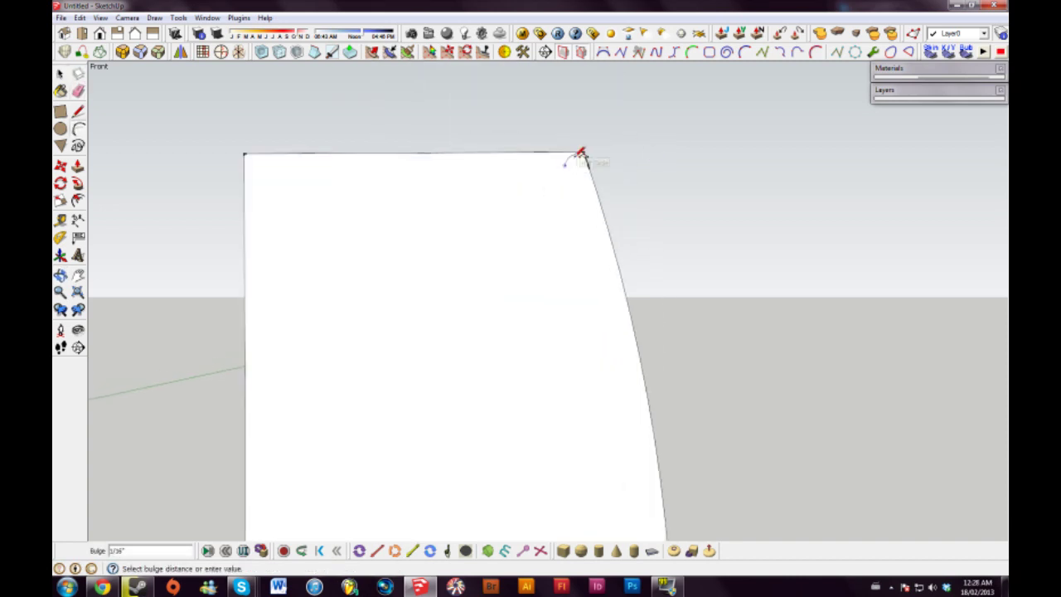
pyautogui.click(577, 156)
# - Draw inner wall arcs from the rim down the bowl and along its bottom to the centre edge
pyautogui.click(565, 165)
pyautogui.scroll(-3, 564, 340)
pyautogui.keyDown('shift'); pyautogui.moveTo(563, 389); pyautogui.dragTo(564, 267, button='middle'); pyautogui.keyUp('shift')
pyautogui.click(602, 368)
pyautogui.click(598, 296)
pyautogui.click(601, 367)
pyautogui.keyDown('shift'); pyautogui.moveTo(402, 485); pyautogui.dragTo(514, 374, button='middle'); pyautogui.keyUp('shift')
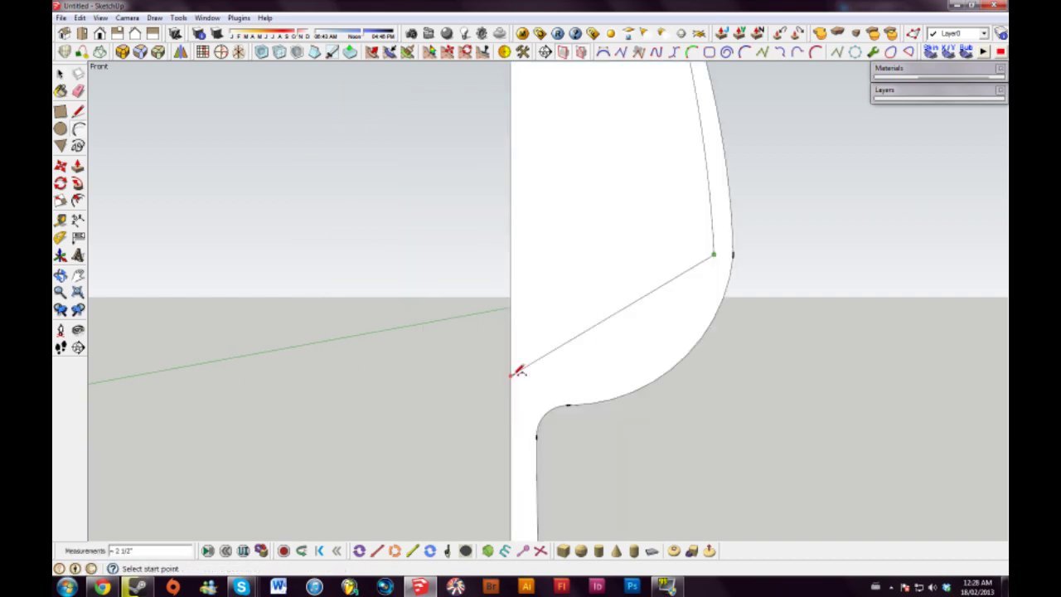
pyautogui.click(518, 371)
pyautogui.click(590, 373)
# - Erase the stray edges where the inner bowl curve meets the centre edge
pyautogui.press('e')
pyautogui.scroll(2, 511, 375)
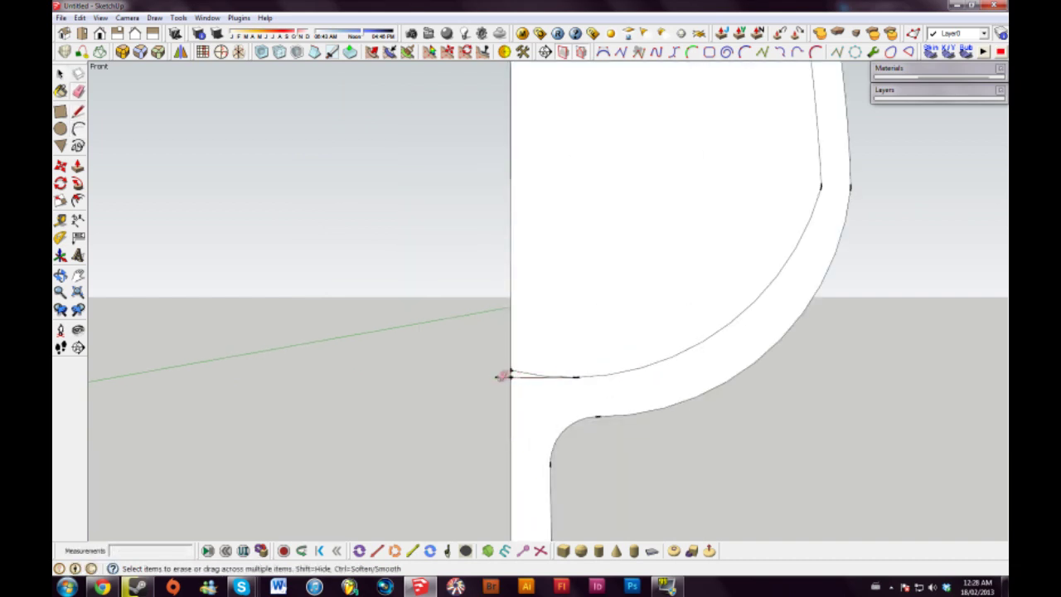
pyautogui.scroll(1, 498, 378)
pyautogui.moveTo(502, 365); pyautogui.dragTo(538, 373)
pyautogui.scroll(-5, 570, 345)
pyautogui.scroll(6, 599, 217)
pyautogui.keyDown('shift'); pyautogui.moveTo(595, 130); pyautogui.dragTo(589, 159, button='middle'); pyautogui.keyUp('shift')
pyautogui.click(587, 160)
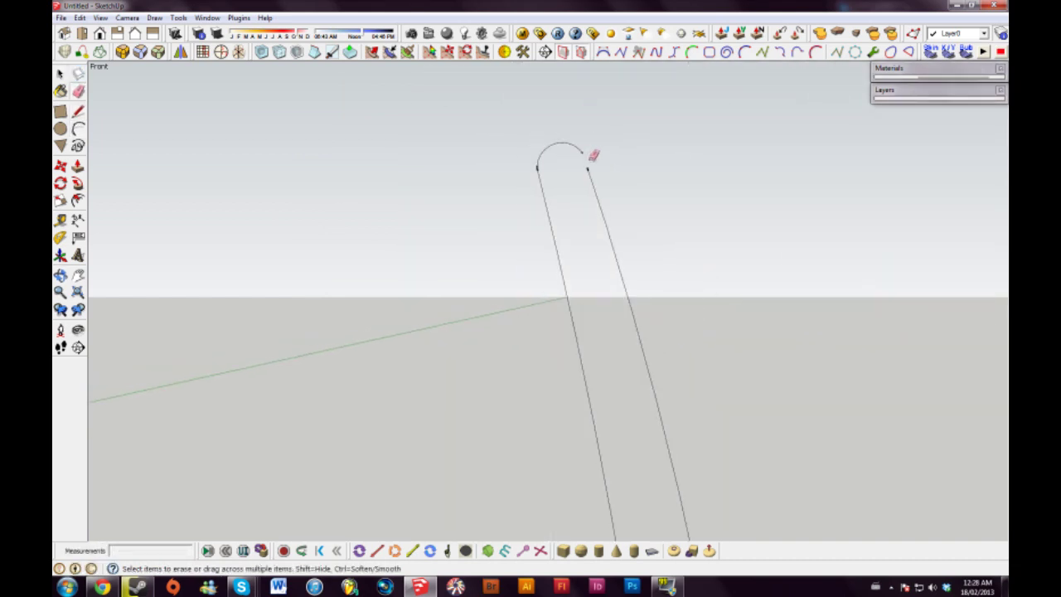
pyautogui.hotkey('ctrl', 'z')
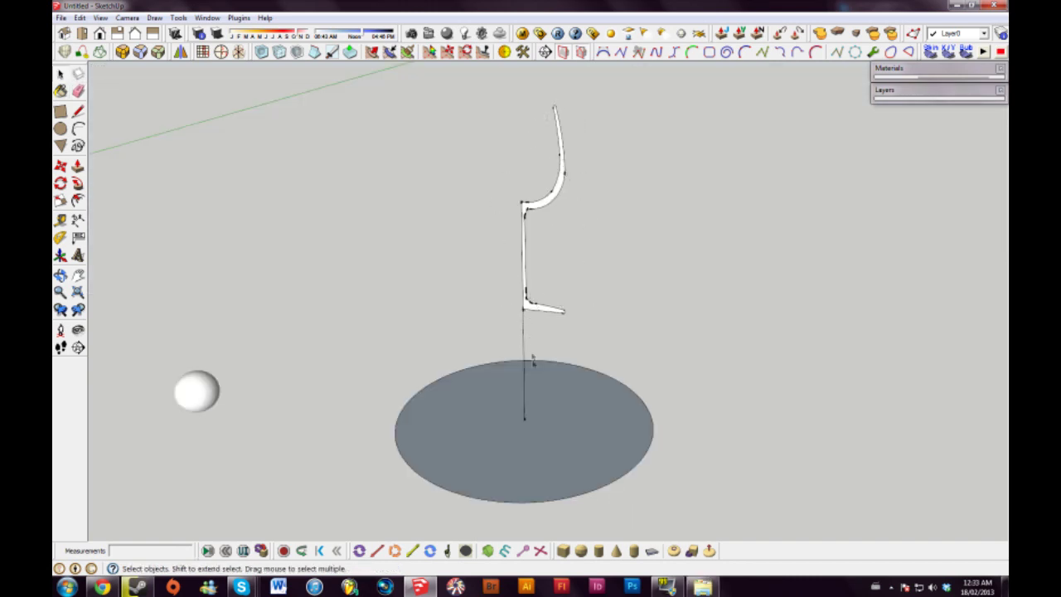
# - Sweep the glass profile around the circle with Follow Me to form the wine glass
pyautogui.scroll(3, 533, 359)
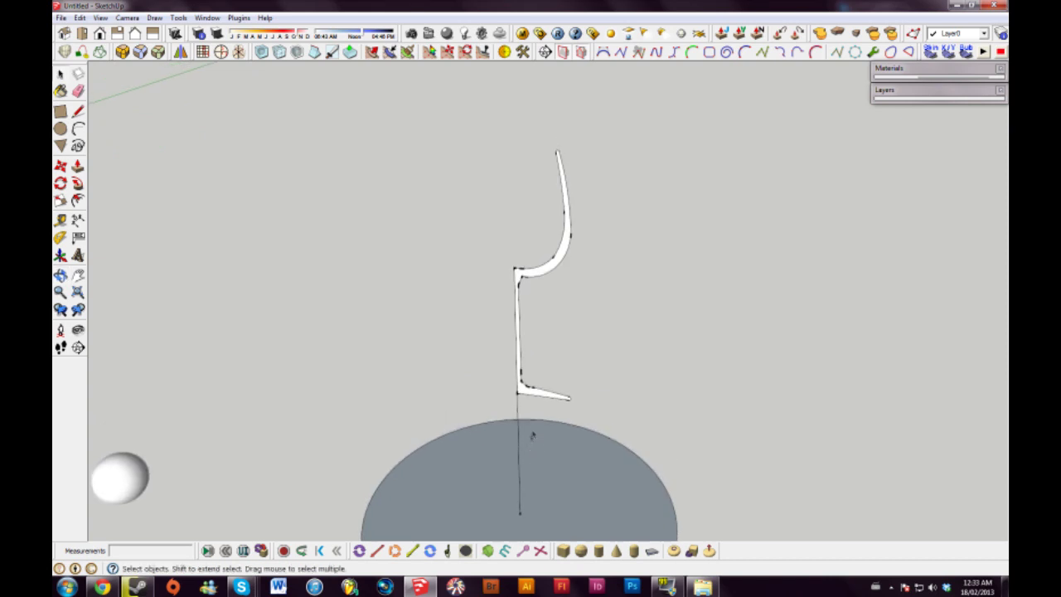
pyautogui.scroll(1, 533, 432)
pyautogui.moveTo(532, 427); pyautogui.dragTo(533, 460, button='middle')
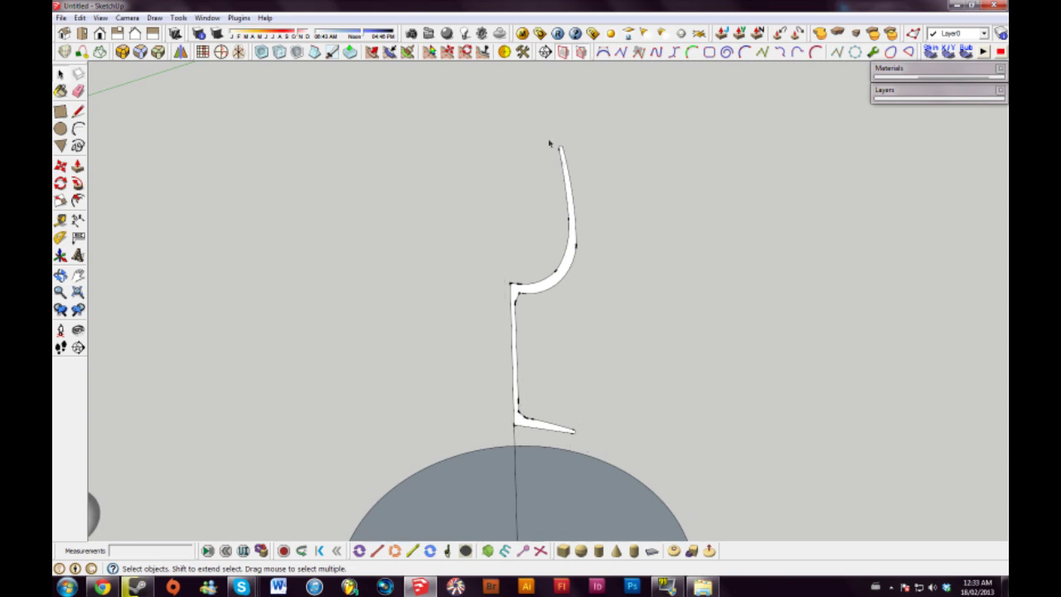
pyautogui.keyDown('shift'); pyautogui.moveTo(560, 491); pyautogui.dragTo(555, 403, button='middle'); pyautogui.keyUp('shift')
pyautogui.scroll(-3, 559, 414)
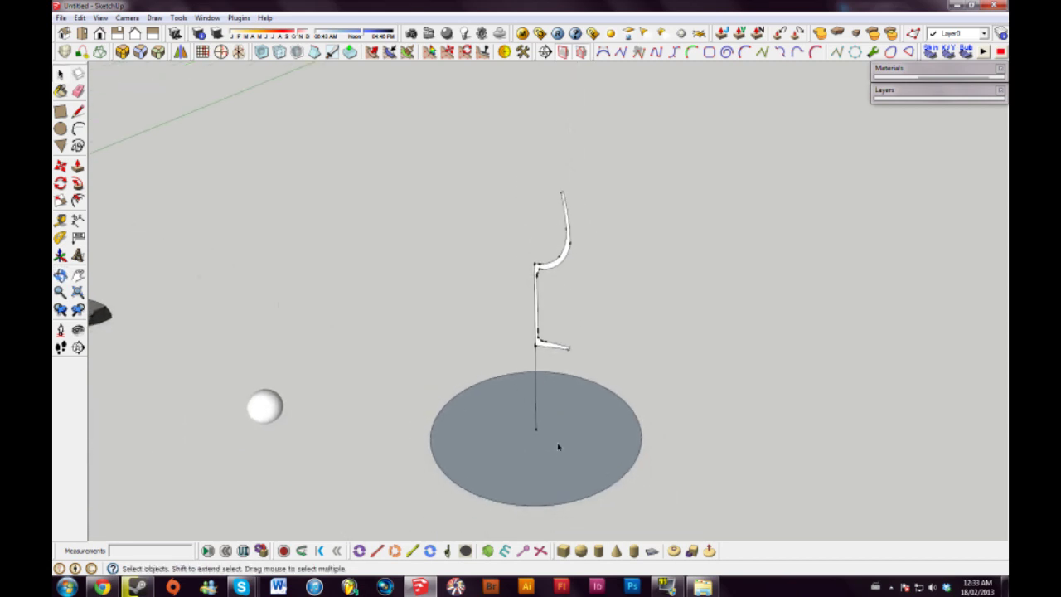
pyautogui.scroll(2, 556, 446)
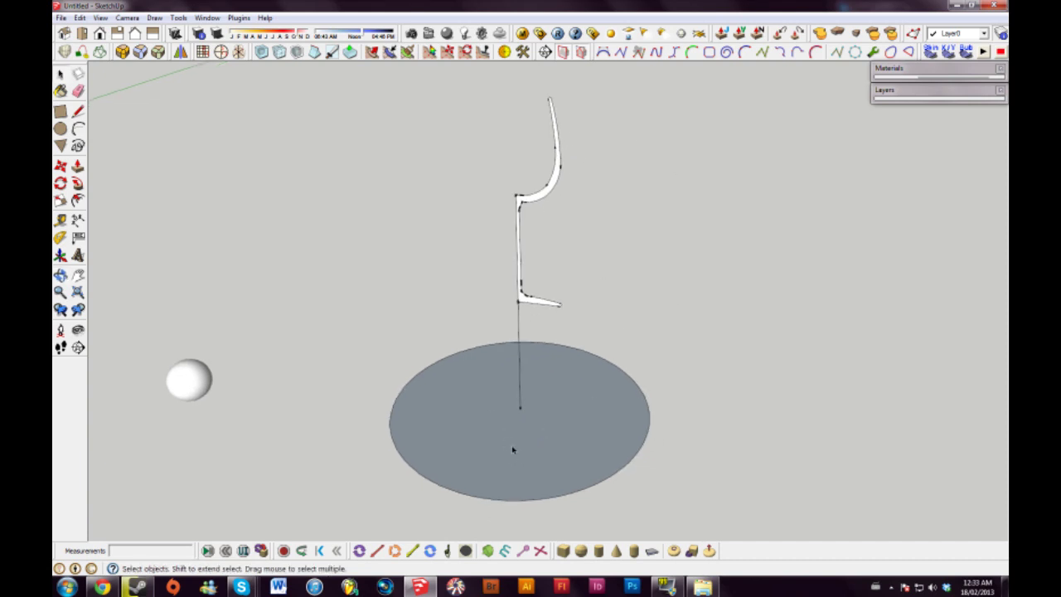
pyautogui.moveTo(512, 450); pyautogui.dragTo(554, 387, button='middle')
pyautogui.click(547, 387)
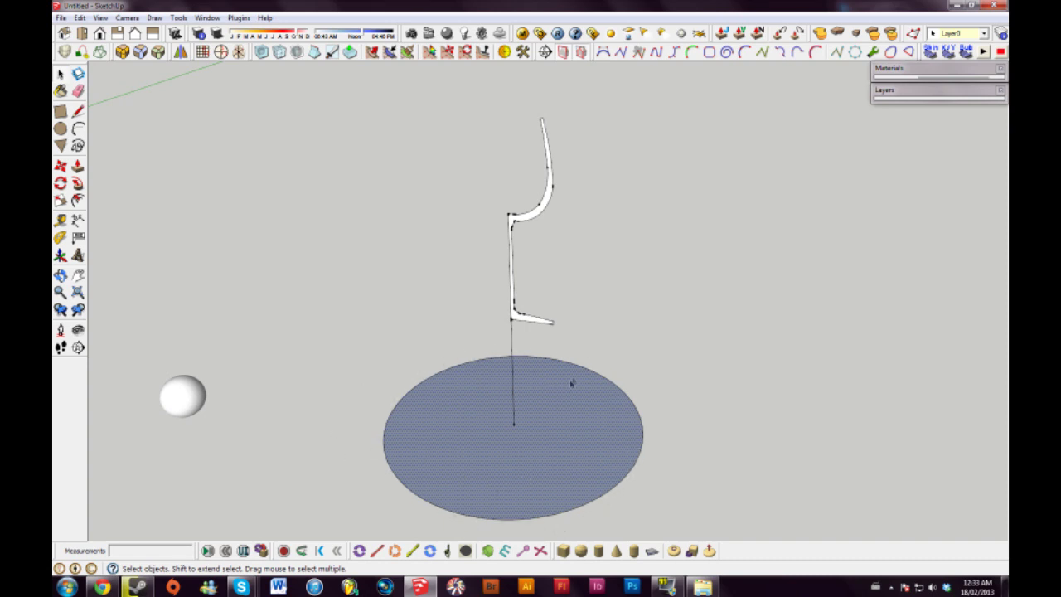
pyautogui.click(78, 199)
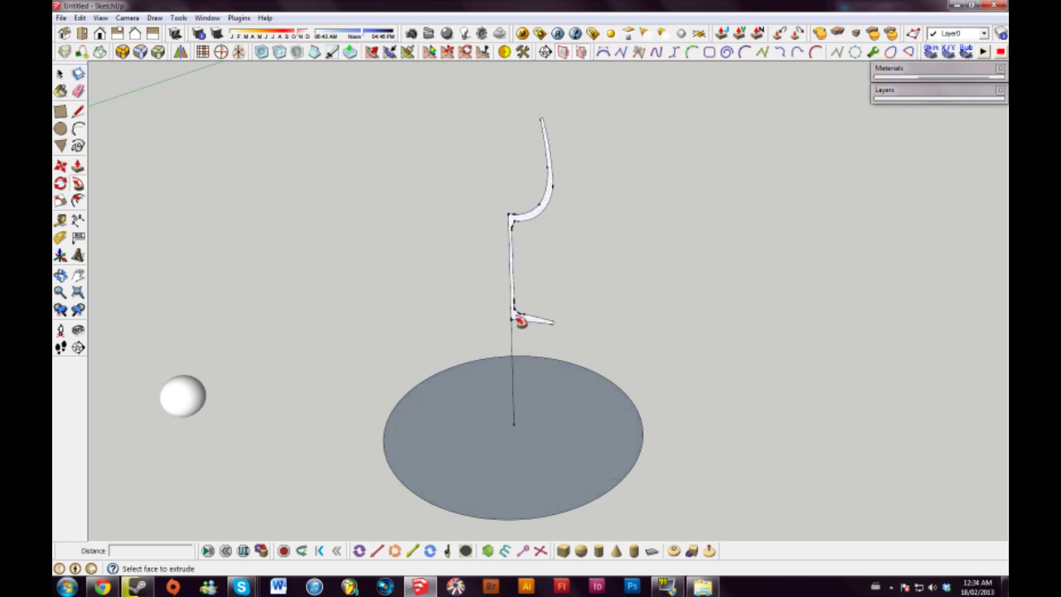
pyautogui.click(519, 320)
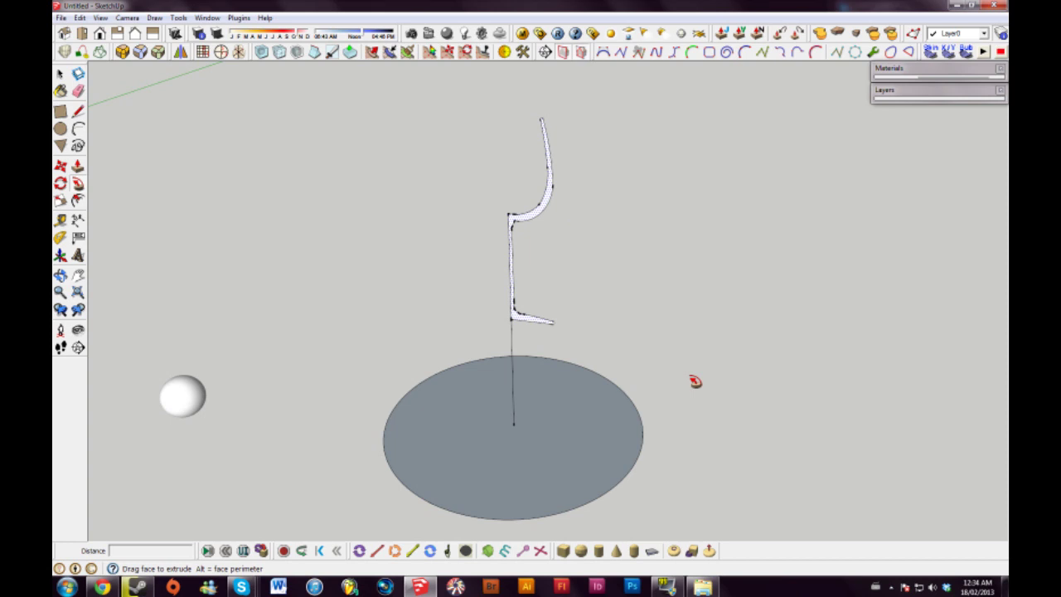
pyautogui.click(695, 381)
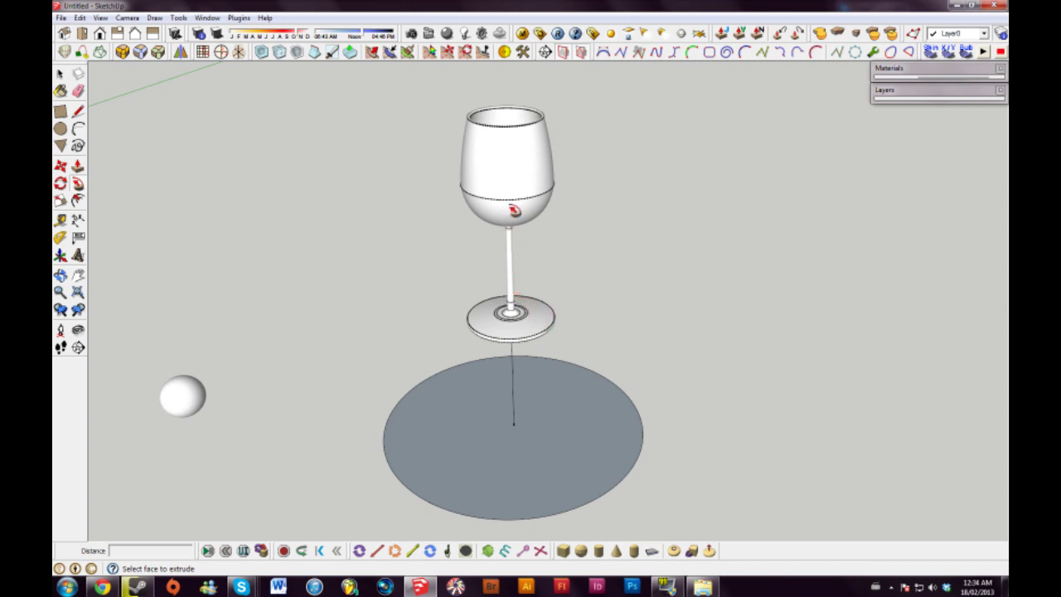
# - Erase the path circle and the vertical centre line beneath the wine glass
pyautogui.moveTo(530, 178); pyautogui.dragTo(504, 250, button='middle')
pyautogui.scroll(-5, 504, 250)
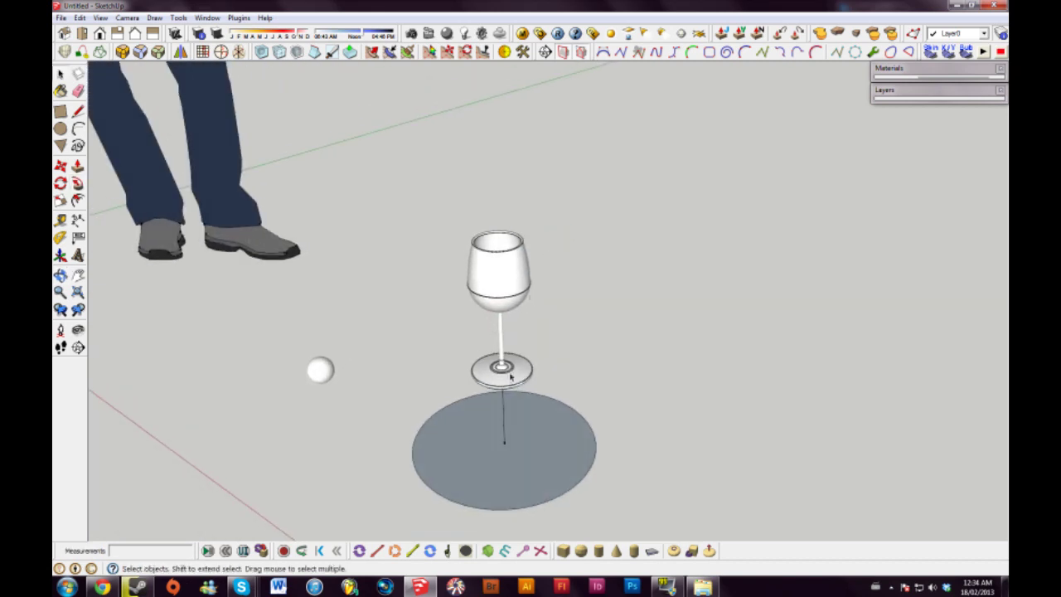
pyautogui.press('e')
pyautogui.click(560, 402)
pyautogui.moveTo(500, 396); pyautogui.dragTo(604, 306, button='middle')
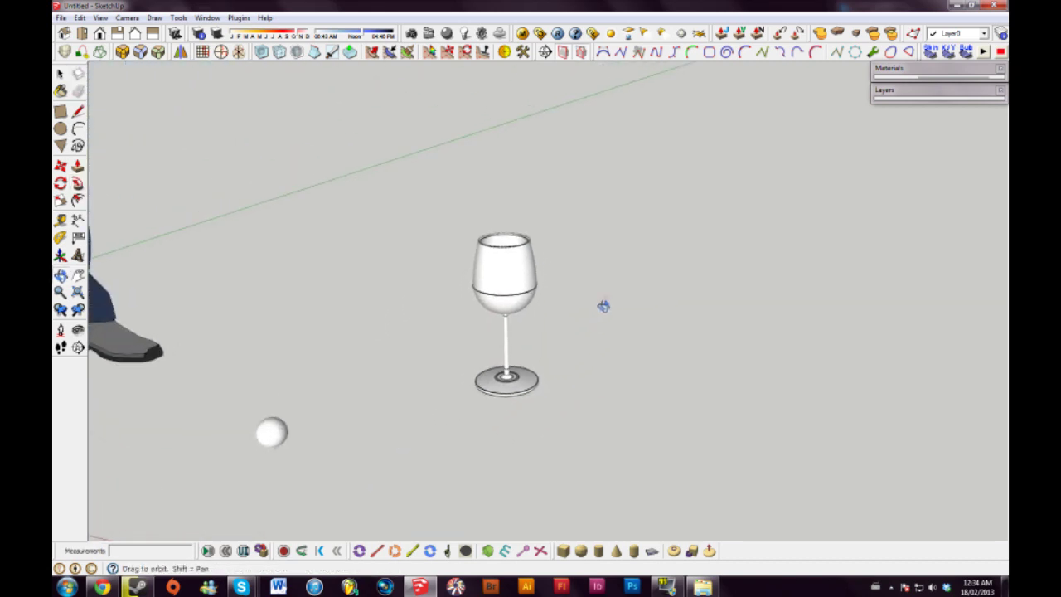
pyautogui.keyDown('shift'); pyautogui.moveTo(511, 312); pyautogui.dragTo(563, 289, button='middle'); pyautogui.keyUp('shift')
# - Select the whole wine glass and soften its edges with Smooth normals on and 180 degrees between normals
pyautogui.scroll(3, 559, 265)
pyautogui.press('space')
pyautogui.tripleClick(566, 258)
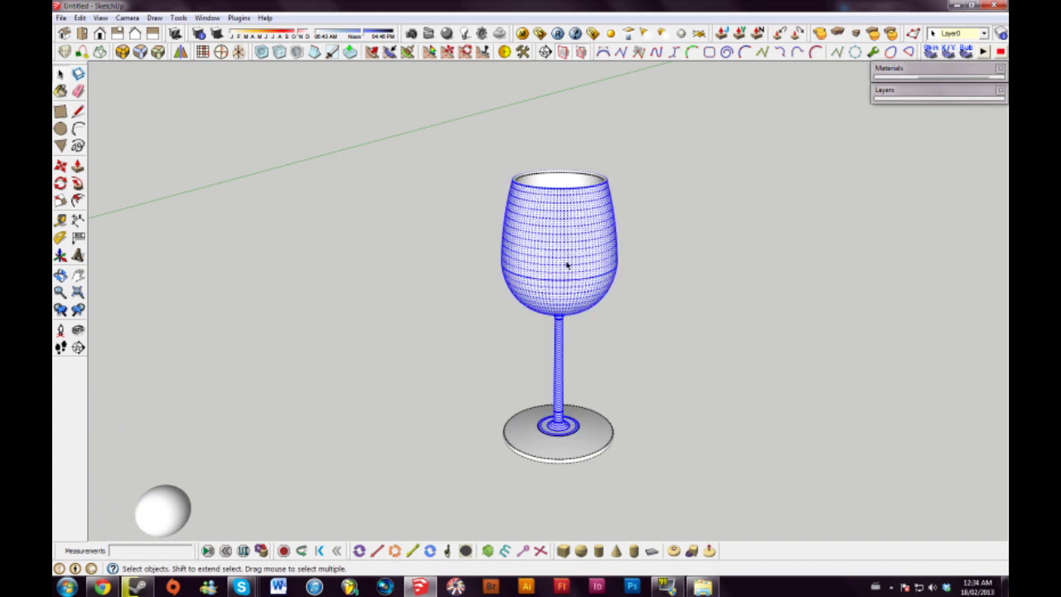
pyautogui.rightClick(566, 262)
pyautogui.click(553, 250)
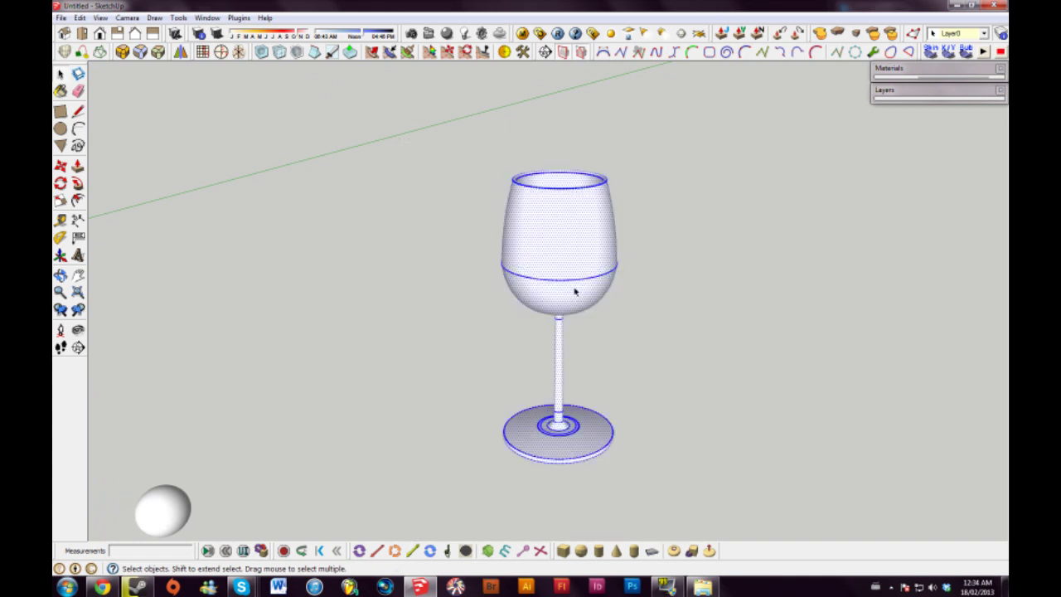
pyautogui.rightClick(585, 243)
pyautogui.click(605, 393)
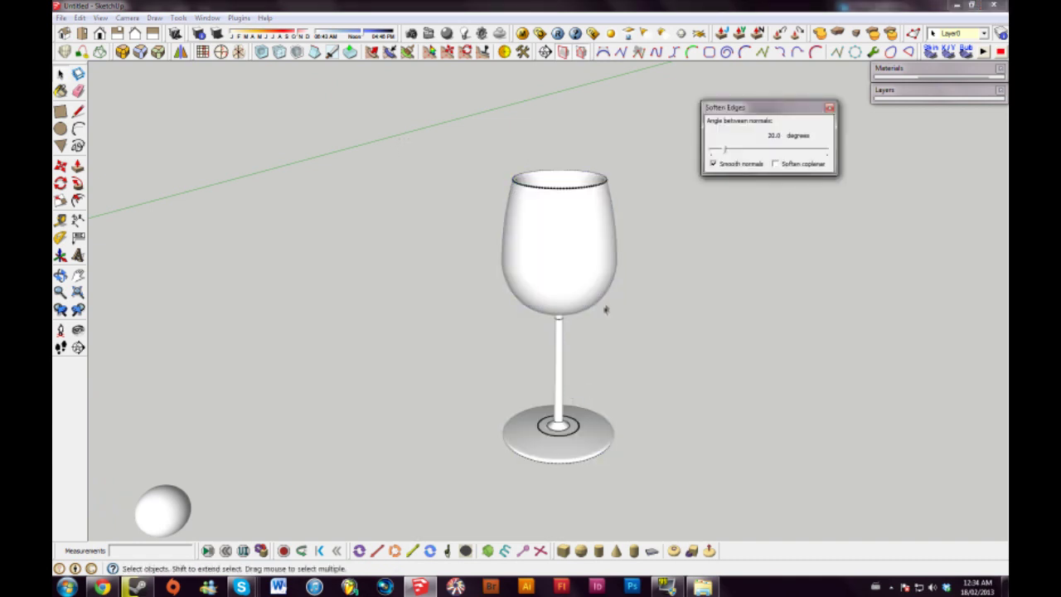
pyautogui.moveTo(725, 150); pyautogui.dragTo(744, 151)
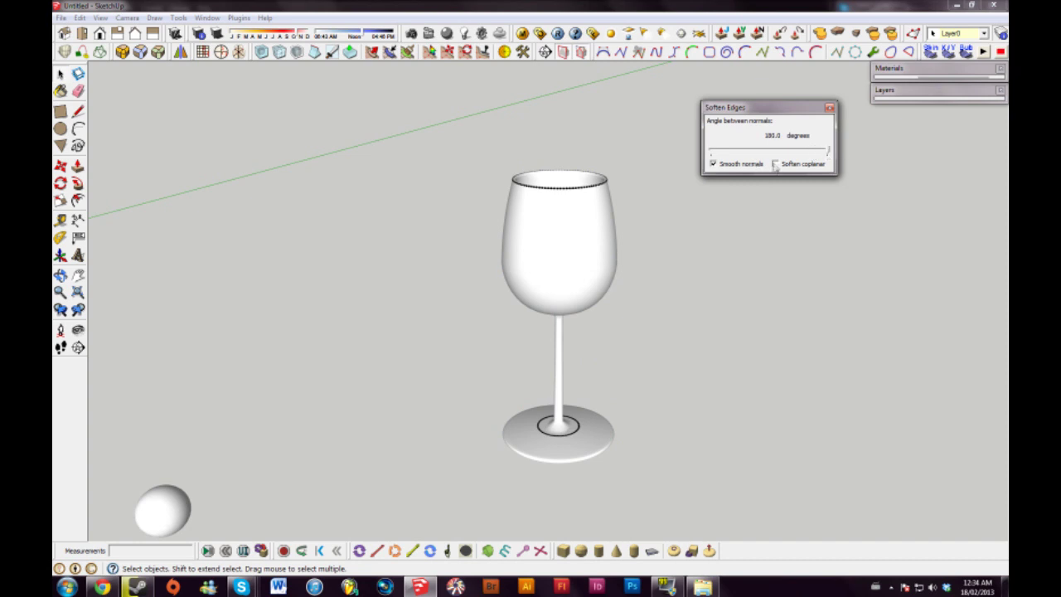
pyautogui.click(829, 108)
# - Examine the softened glass from above and inspect the outer edge of its rim up close
pyautogui.moveTo(687, 216); pyautogui.dragTo(511, 348, button='middle')
pyautogui.click(660, 294)
pyautogui.moveTo(661, 294); pyautogui.dragTo(573, 331, button='middle')
pyautogui.scroll(8, 547, 274)
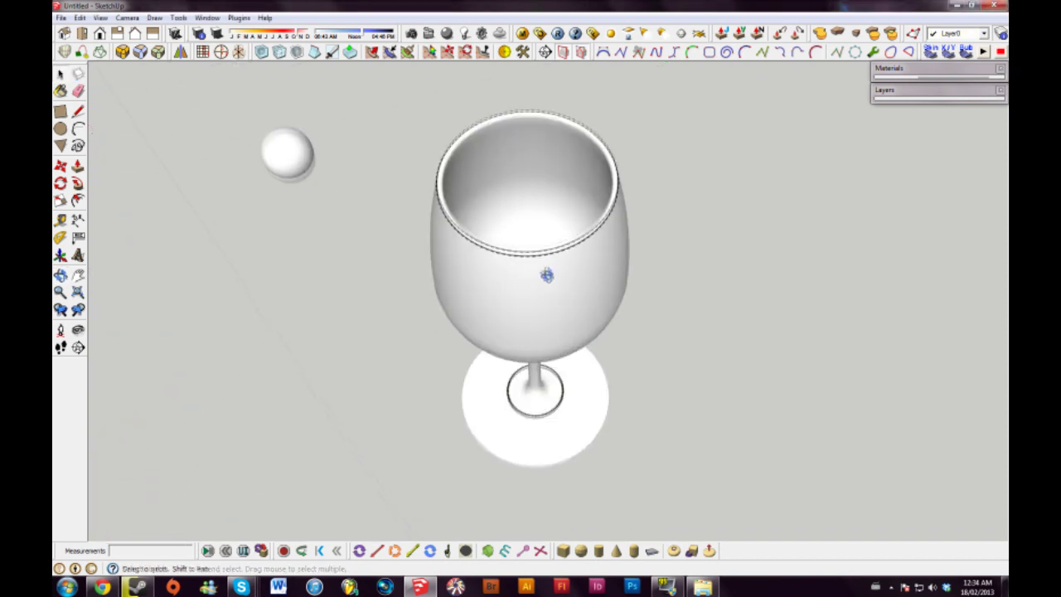
pyautogui.scroll(2, 547, 223)
pyautogui.moveTo(610, 254)
pyautogui.mouseDown(button='middle')
pyautogui.moveTo(547, 223)
pyautogui.moveTo(583, 310)
pyautogui.moveTo(765, 190)
pyautogui.moveTo(564, 298)
pyautogui.moveTo(614, 252)
pyautogui.moveTo(596, 265)
pyautogui.mouseUp(button='middle')
pyautogui.scroll(3, 582, 310)
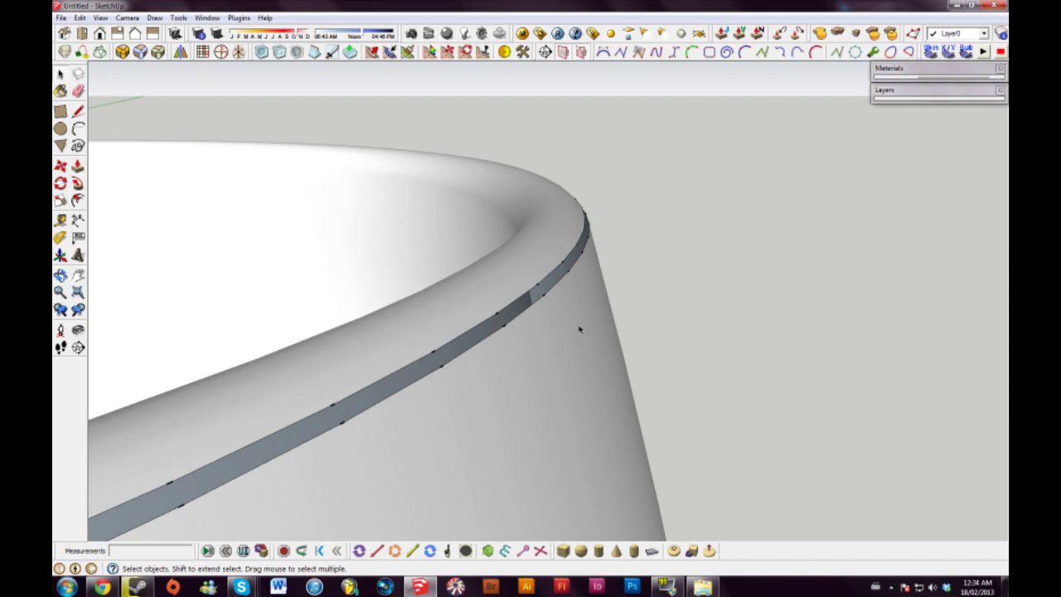
pyautogui.scroll(-15, 497, 348)
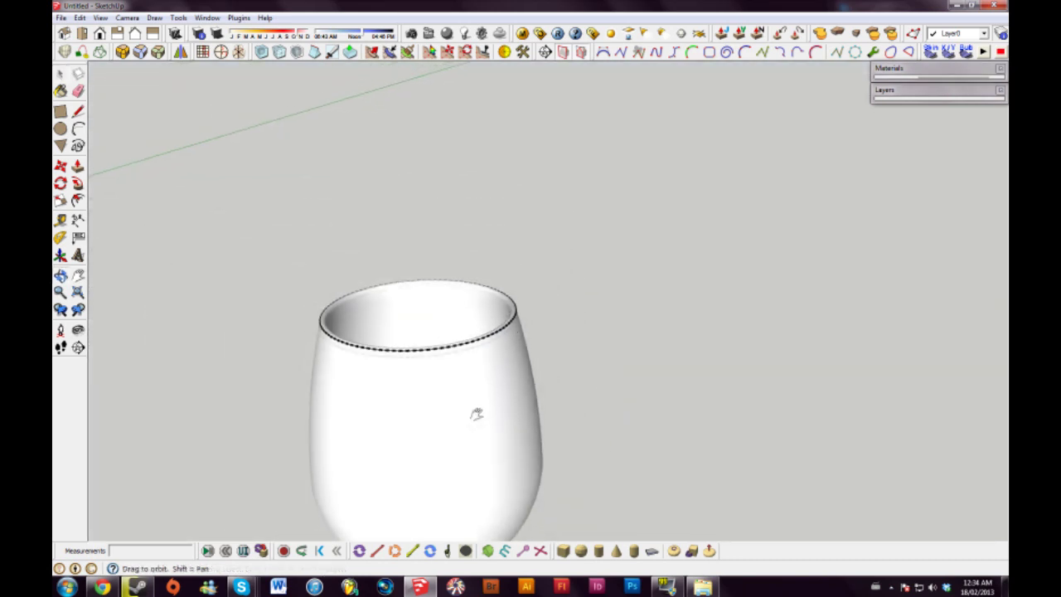
# - Inspect the ring around the stem's foot on the glass base up close
pyautogui.keyDown('shift'); pyautogui.moveTo(476, 413); pyautogui.dragTo(568, 249, button='middle'); pyautogui.keyUp('shift')
pyautogui.scroll(-3, 561, 339)
pyautogui.keyDown('shift'); pyautogui.moveTo(554, 390); pyautogui.dragTo(547, 273, button='middle'); pyautogui.keyUp('shift')
pyautogui.keyDown('shift'); pyautogui.moveTo(525, 412); pyautogui.dragTo(775, 397, button='middle'); pyautogui.keyUp('shift')
pyautogui.scroll(4, 545, 424)
pyautogui.scroll(6, 545, 424)
pyautogui.click(460, 415)
pyautogui.moveTo(460, 415); pyautogui.dragTo(264, 454, button='middle')
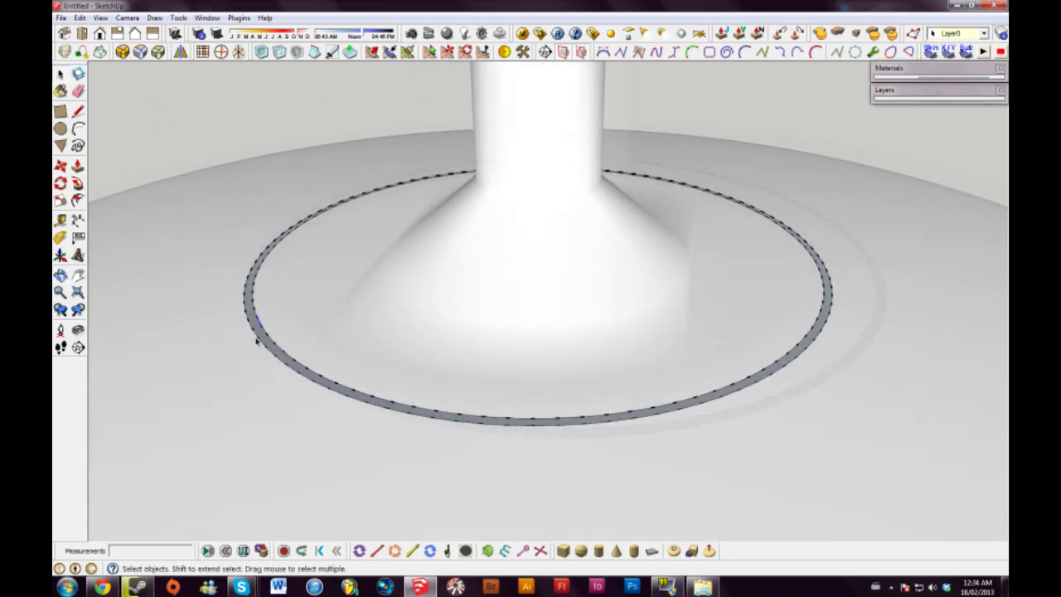
pyautogui.scroll(3, 257, 336)
pyautogui.moveTo(256, 336); pyautogui.dragTo(407, 367, button='middle')
pyautogui.scroll(-4, 407, 367)
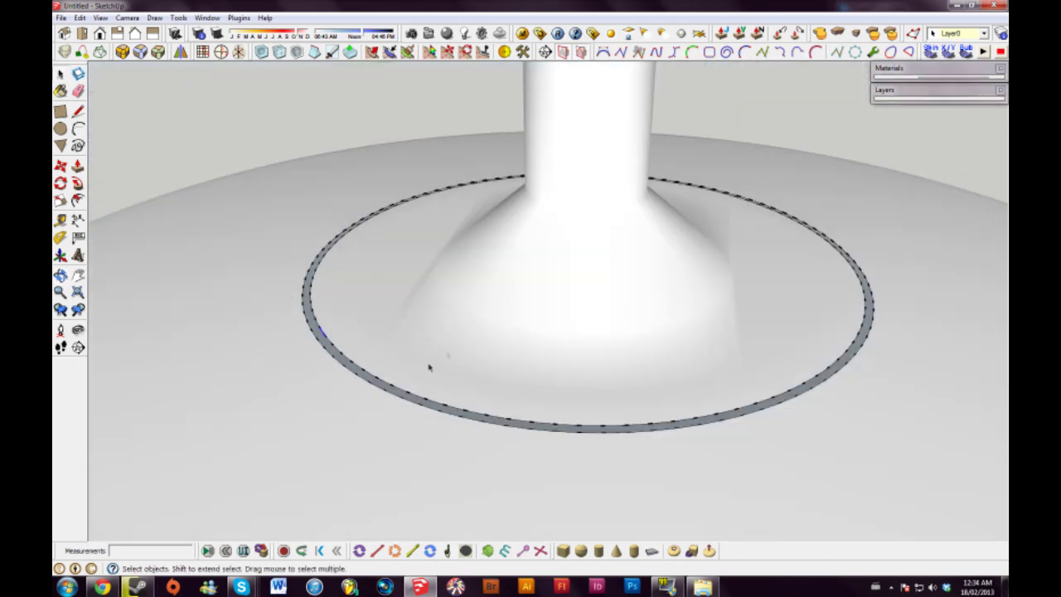
pyautogui.scroll(-6, 558, 301)
pyautogui.scroll(-6, 561, 309)
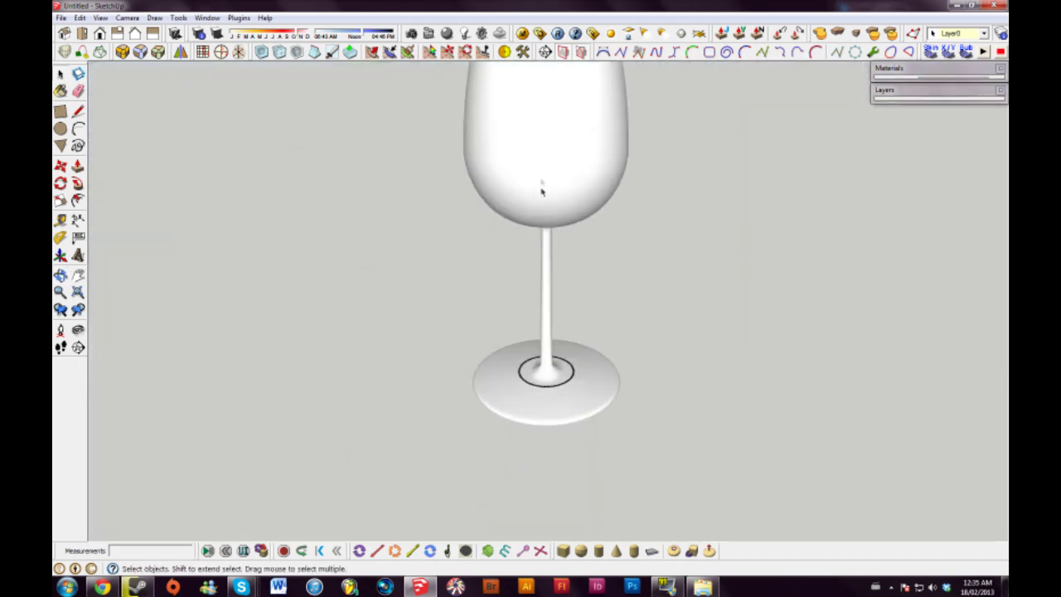
# - Examine the softened wine glass from the side and from above, including a close look at its rim
pyautogui.moveTo(525, 346); pyautogui.dragTo(580, 186, button='middle')
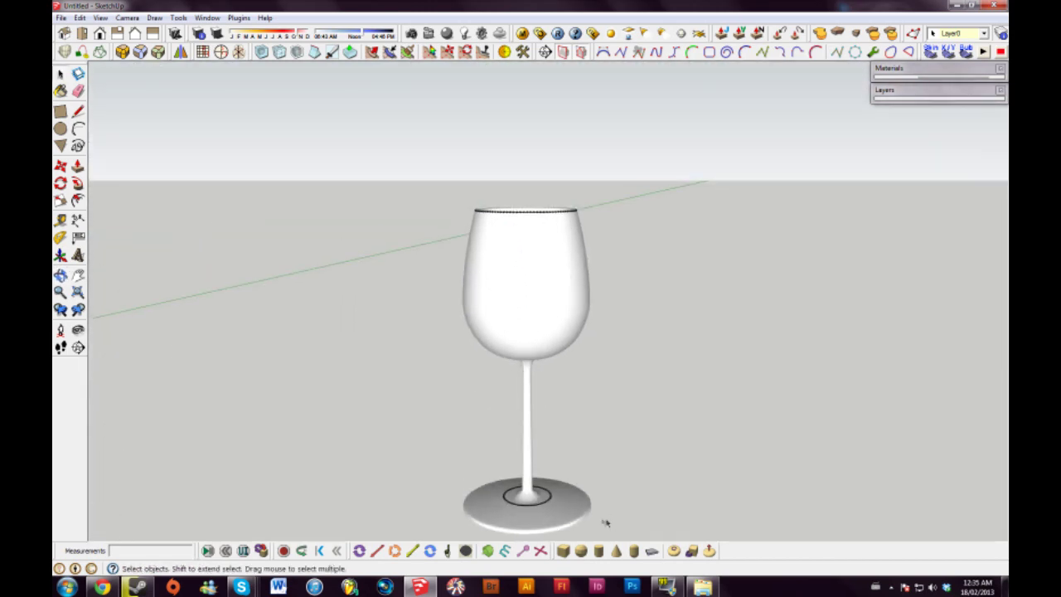
pyautogui.moveTo(606, 523); pyautogui.dragTo(734, 303, button='middle')
pyautogui.scroll(4, 587, 254)
pyautogui.moveTo(588, 254); pyautogui.dragTo(679, 206, button='middle')
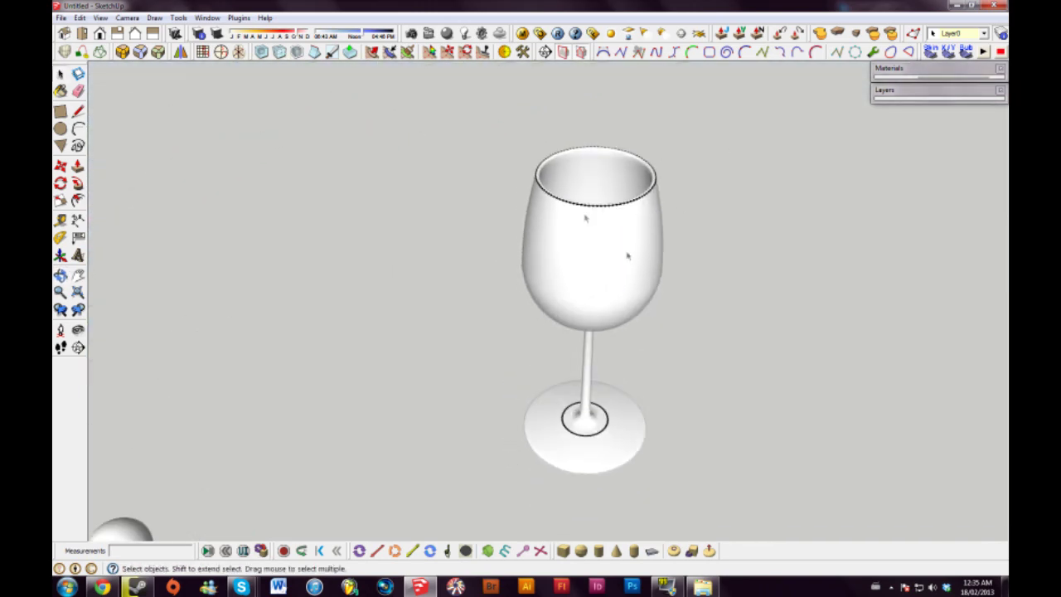
pyautogui.scroll(6, 649, 184)
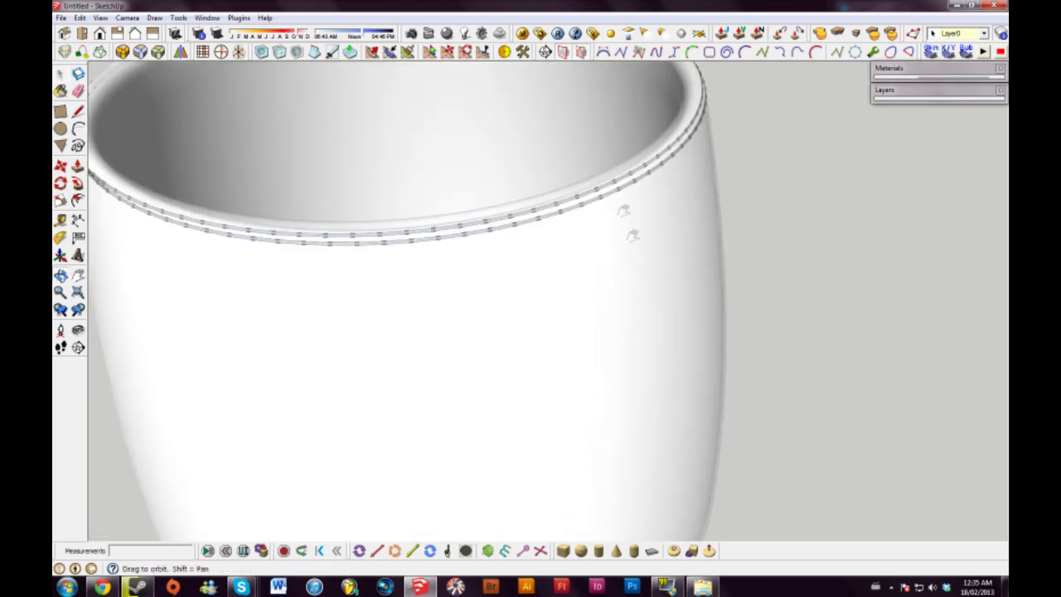
pyautogui.moveTo(625, 222); pyautogui.dragTo(518, 530, button='middle')
pyautogui.scroll(-6, 516, 356)
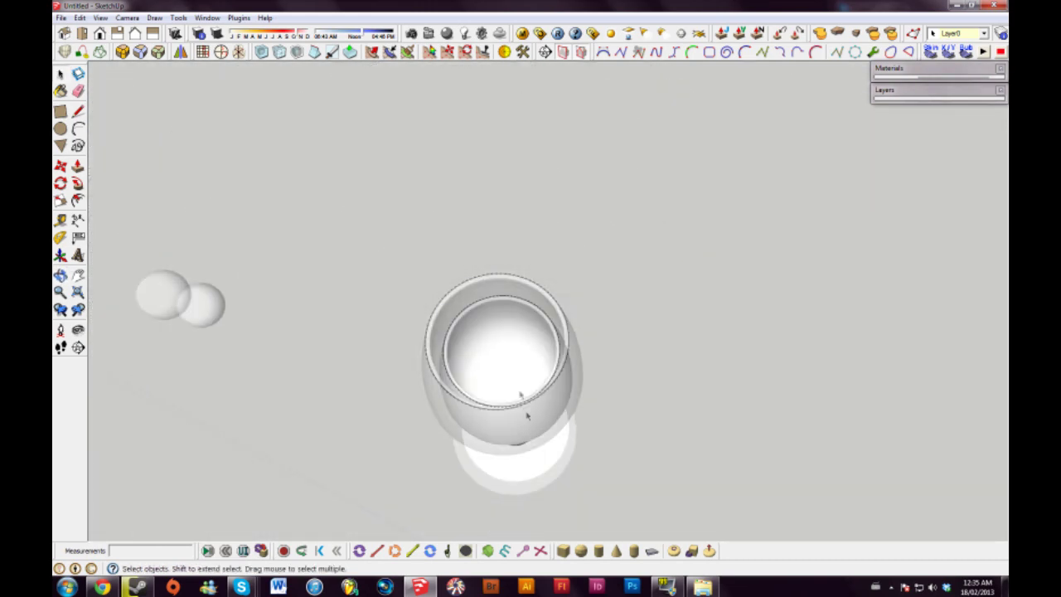
pyautogui.moveTo(526, 415); pyautogui.dragTo(550, 243, button='middle')
# - Select the whole wine glass and paint it with the Color_002 material
pyautogui.click(546, 241)
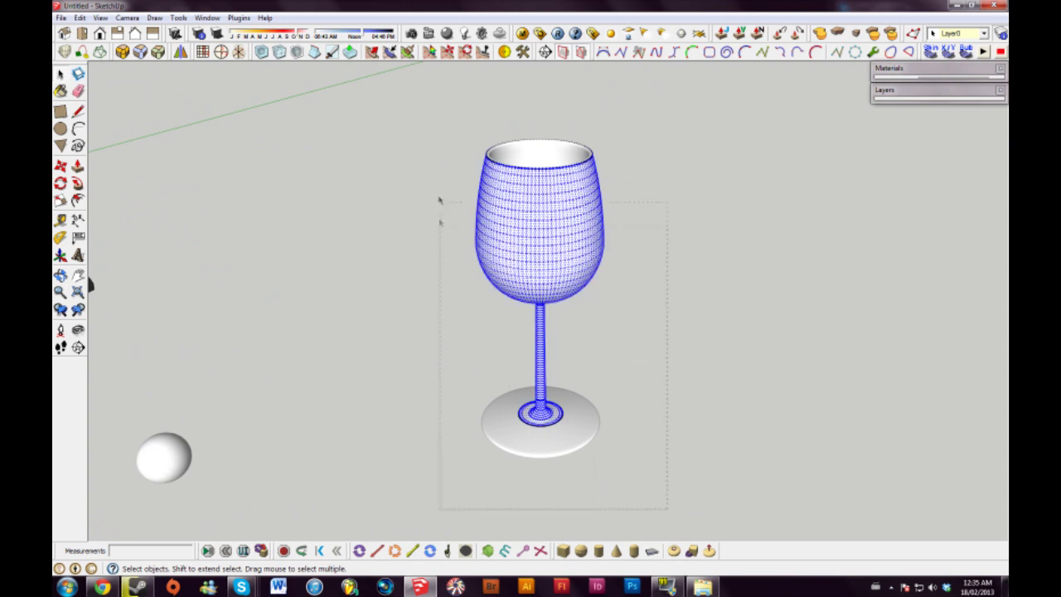
pyautogui.moveTo(439, 200); pyautogui.dragTo(448, 106)
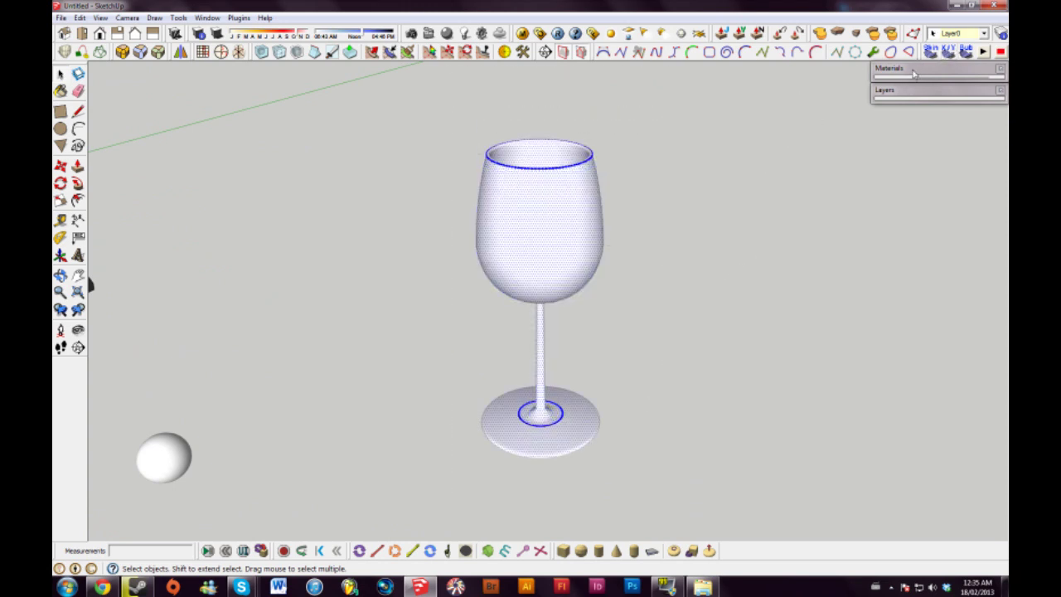
pyautogui.click(904, 69)
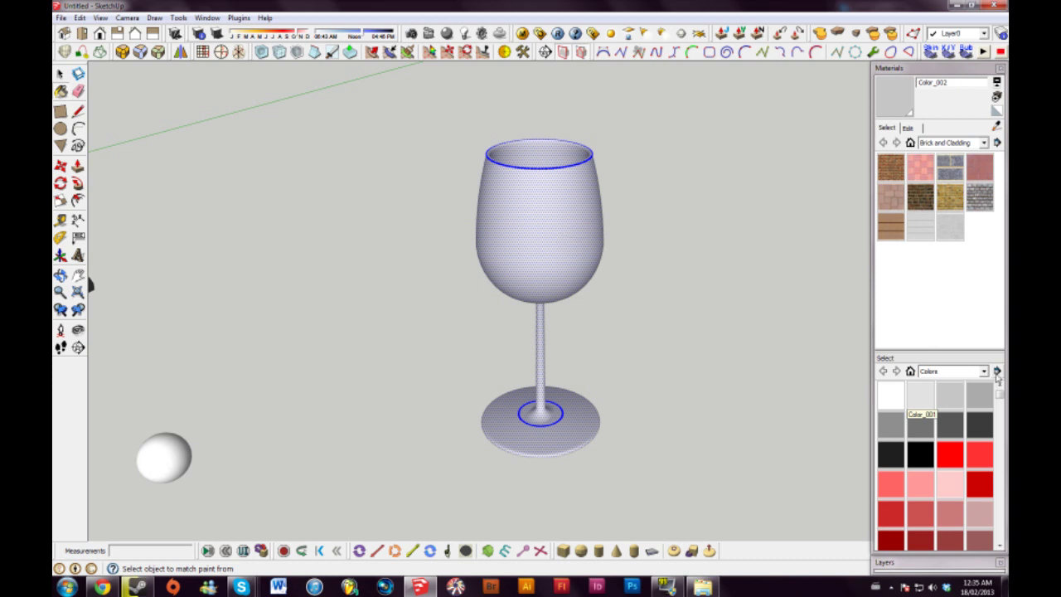
# - Edit Color_002 into a translucent pale blue with hue 189, saturation 13 and opacity 16, and deselect the glass
pyautogui.click(908, 127)
pyautogui.click(931, 172)
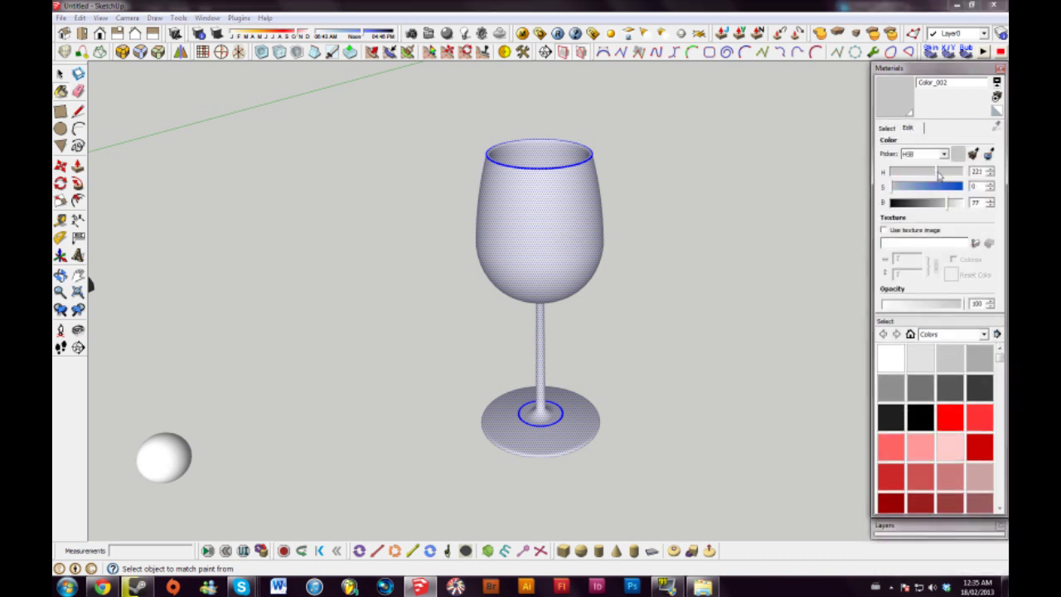
pyautogui.click(929, 186)
pyautogui.moveTo(918, 190); pyautogui.dragTo(904, 189)
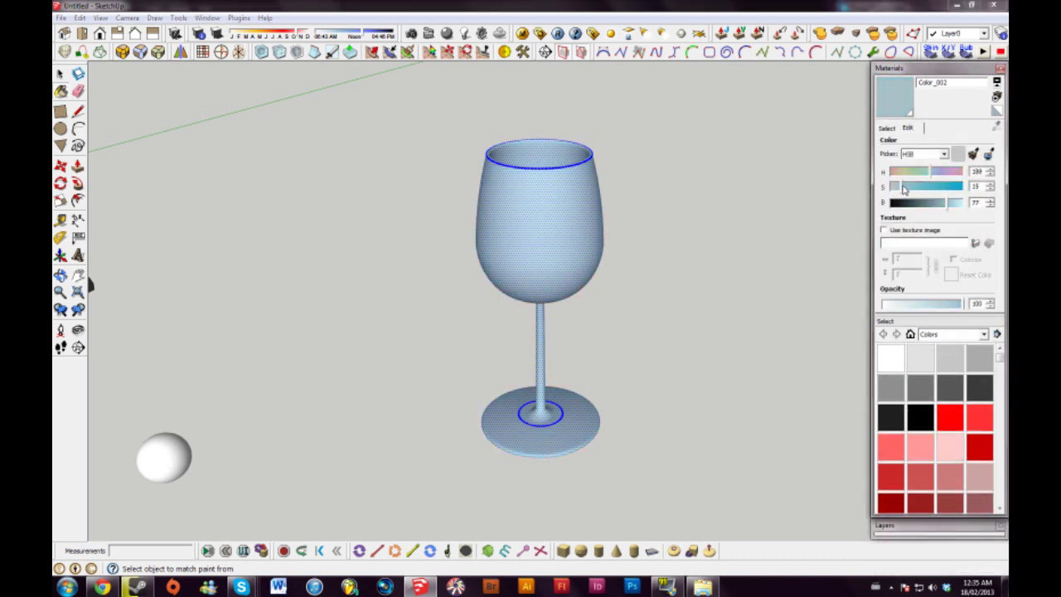
pyautogui.moveTo(970, 305); pyautogui.dragTo(897, 308)
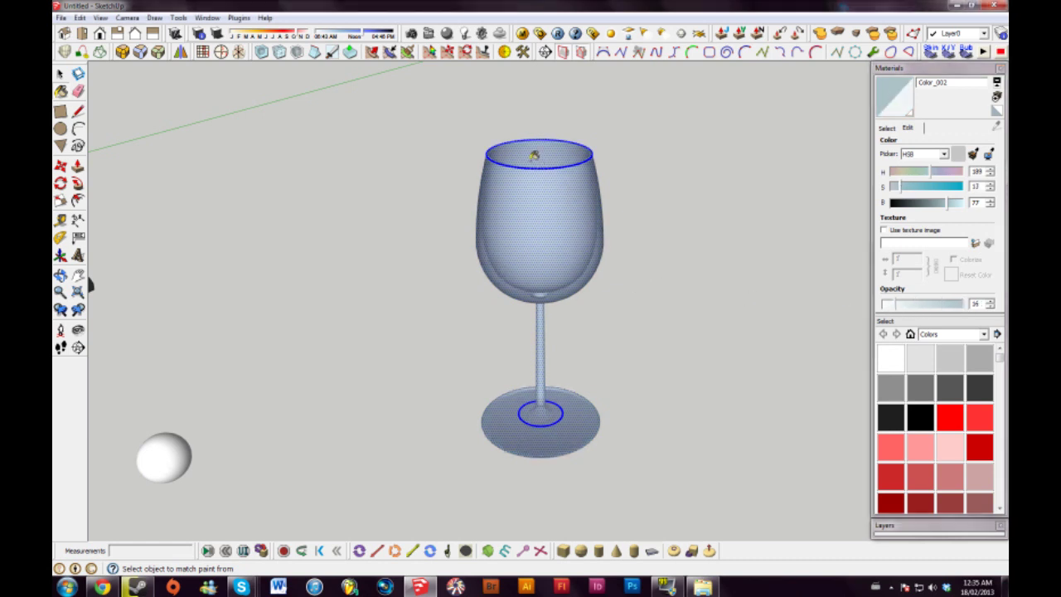
pyautogui.click(61, 76)
pyautogui.click(394, 291)
# - Paint the hidden inner faces of the wine glass's bowl and stem with the translucent blue material, working from inside the glass wall
pyautogui.moveTo(626, 252); pyautogui.dragTo(603, 189, button='middle')
pyautogui.moveTo(540, 270)
pyautogui.mouseDown(button='middle')
pyautogui.moveTo(635, 177)
pyautogui.moveTo(531, 257)
pyautogui.mouseUp(button='middle')
pyautogui.scroll(6, 523, 242)
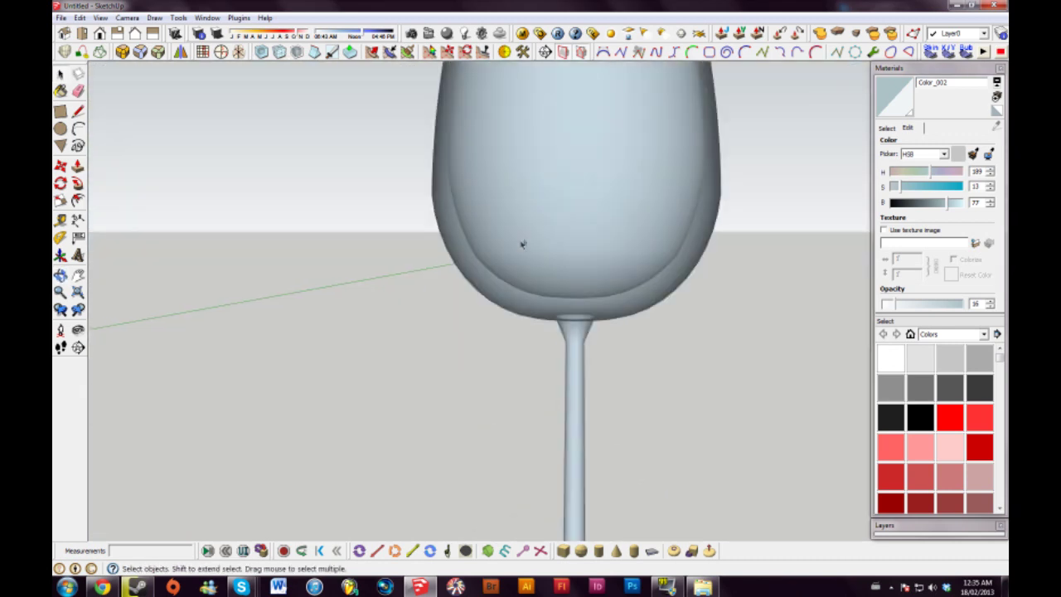
pyautogui.moveTo(552, 205); pyautogui.dragTo(380, 439, button='middle')
pyautogui.scroll(3, 445, 320)
pyautogui.keyDown('shift'); pyautogui.moveTo(445, 320); pyautogui.dragTo(336, 150, button='middle'); pyautogui.keyUp('shift')
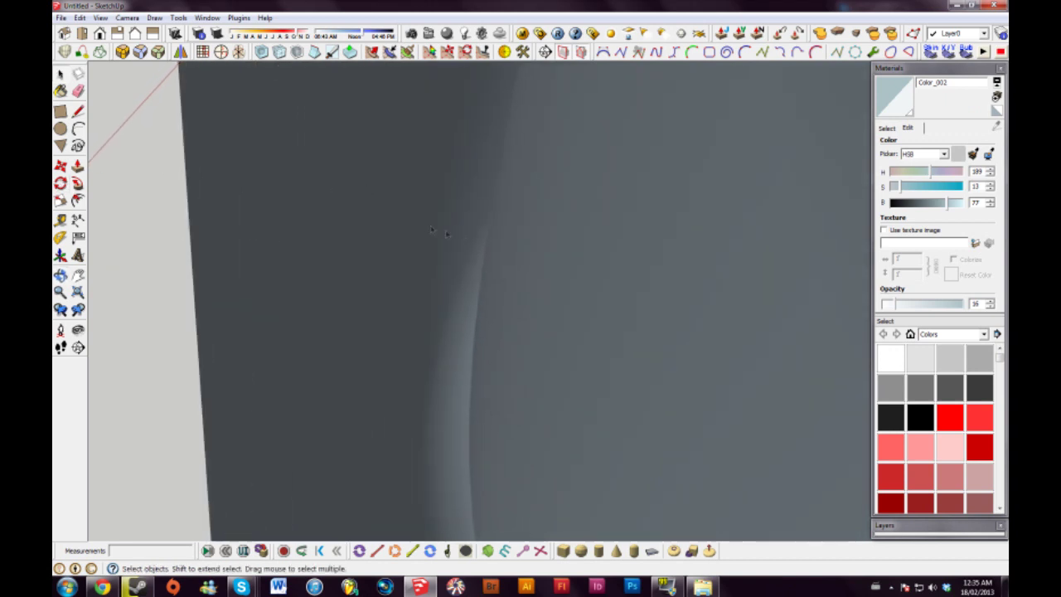
pyautogui.click(274, 213)
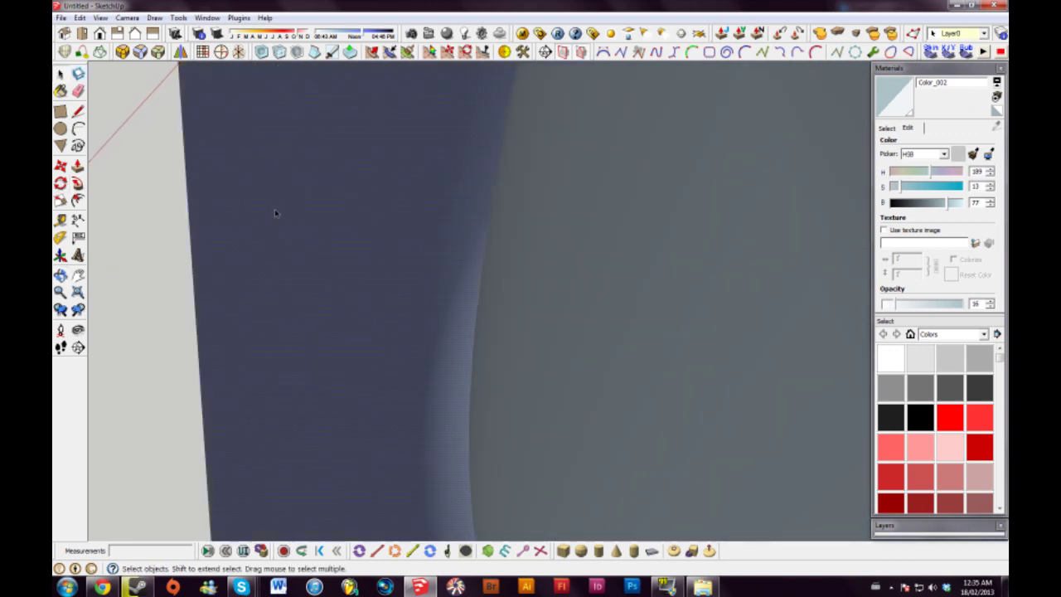
pyautogui.click(61, 91)
pyautogui.press('alt')
pyautogui.click(369, 264)
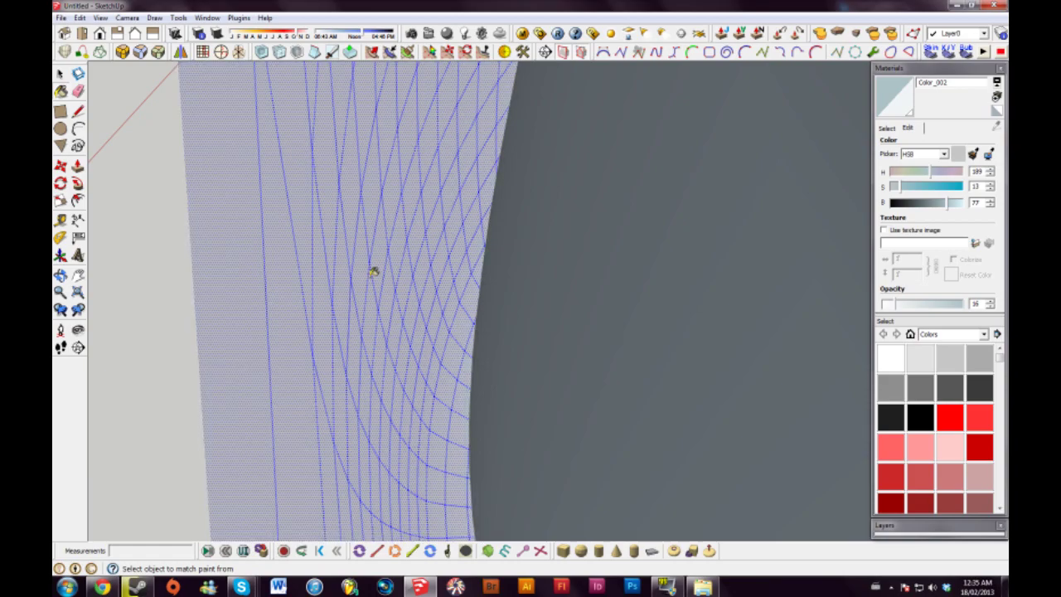
pyautogui.click(587, 282)
pyautogui.moveTo(459, 303); pyautogui.dragTo(696, 225, button='middle')
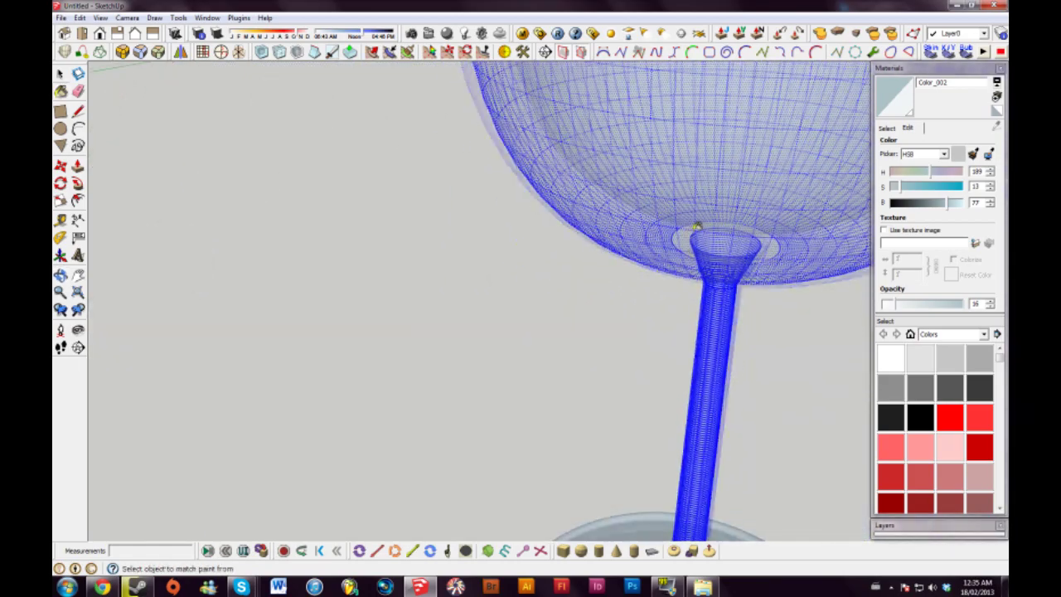
pyautogui.scroll(-2, 662, 320)
pyautogui.scroll(-5, 660, 340)
pyautogui.press('space')
pyautogui.click(775, 376)
# - Paint the hidden inner faces of the wine glass's base with the same translucent blue material
pyautogui.moveTo(774, 376); pyautogui.dragTo(568, 354, button='middle')
pyautogui.scroll(7, 547, 348)
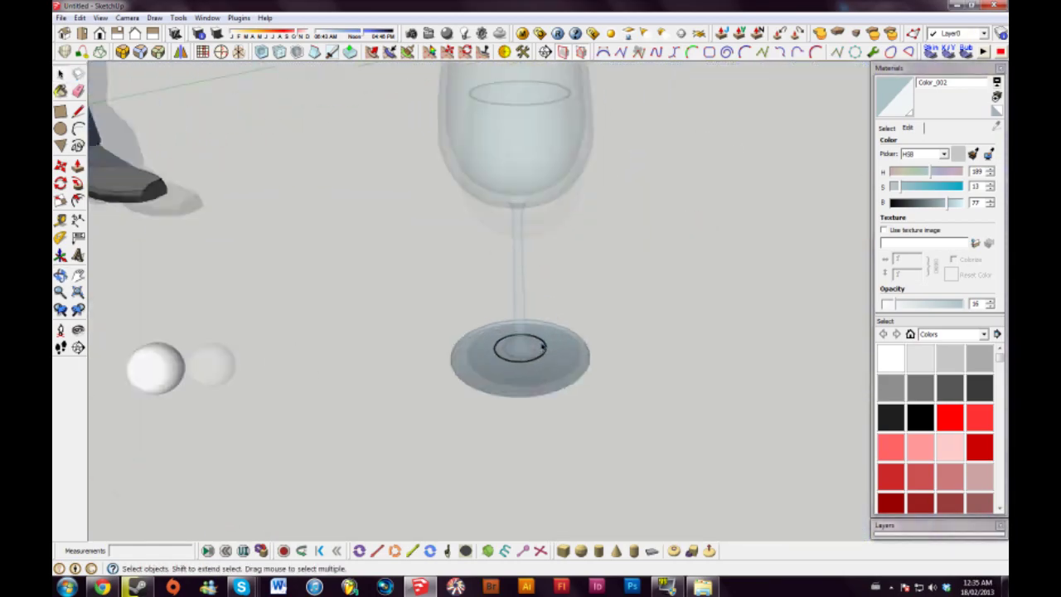
pyautogui.scroll(4, 526, 366)
pyautogui.moveTo(559, 412); pyautogui.dragTo(796, 208, button='middle')
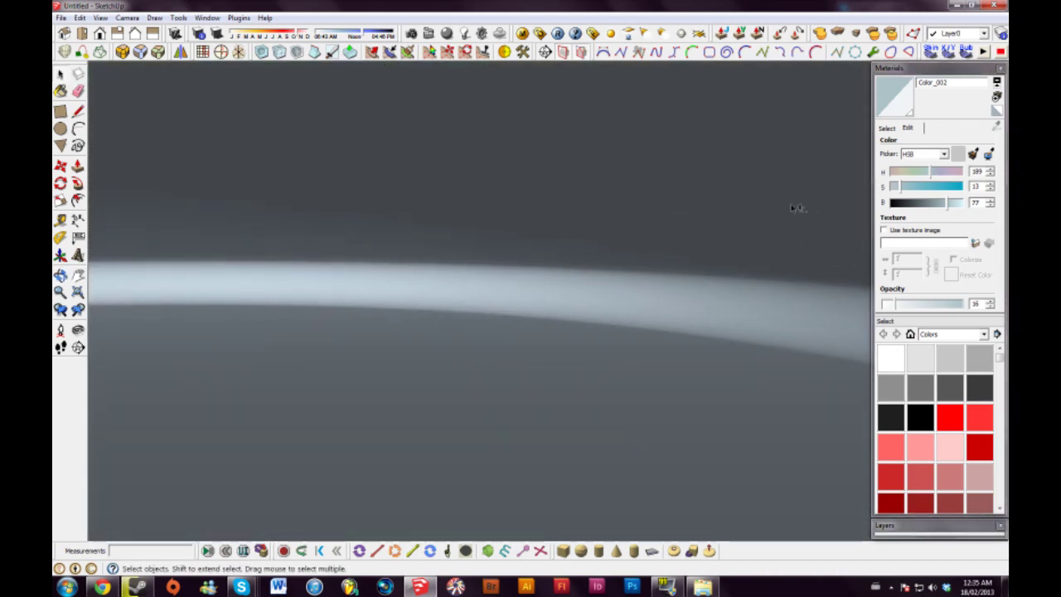
pyautogui.press('b')
pyautogui.moveTo(307, 199)
pyautogui.mouseDown(button='middle')
pyautogui.moveTo(580, 260)
pyautogui.moveTo(283, 294)
pyautogui.mouseUp(button='middle')
pyautogui.scroll(-10, 329, 274)
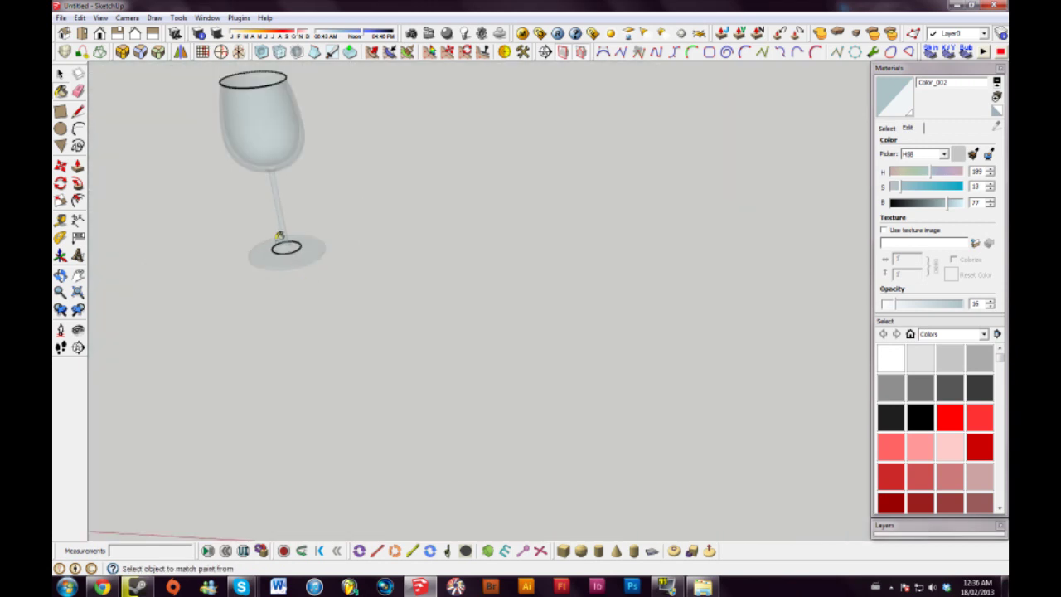
# - Collapse the material settings, select the whole translucent wine glass and combine it into a single object
pyautogui.keyDown('shift'); pyautogui.moveTo(284, 239); pyautogui.dragTo(458, 386, button='middle'); pyautogui.keyUp('shift')
pyautogui.click(950, 69)
pyautogui.keyDown('shift'); pyautogui.moveTo(405, 304); pyautogui.dragTo(533, 223, button='middle'); pyautogui.keyUp('shift')
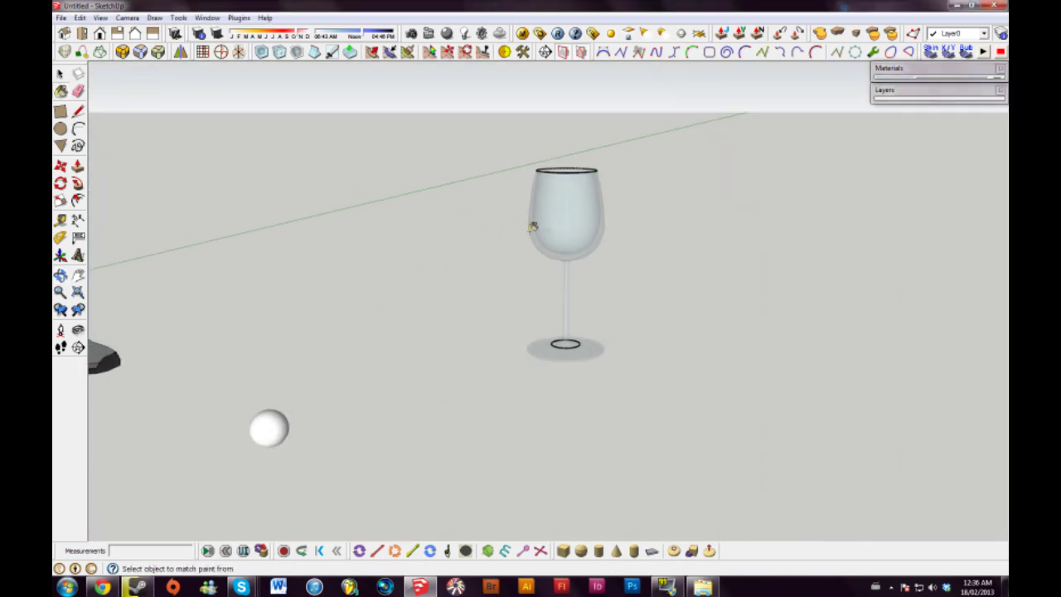
pyautogui.scroll(4, 561, 217)
pyautogui.press('space')
pyautogui.scroll(-5, 572, 260)
pyautogui.tripleClick(573, 260)
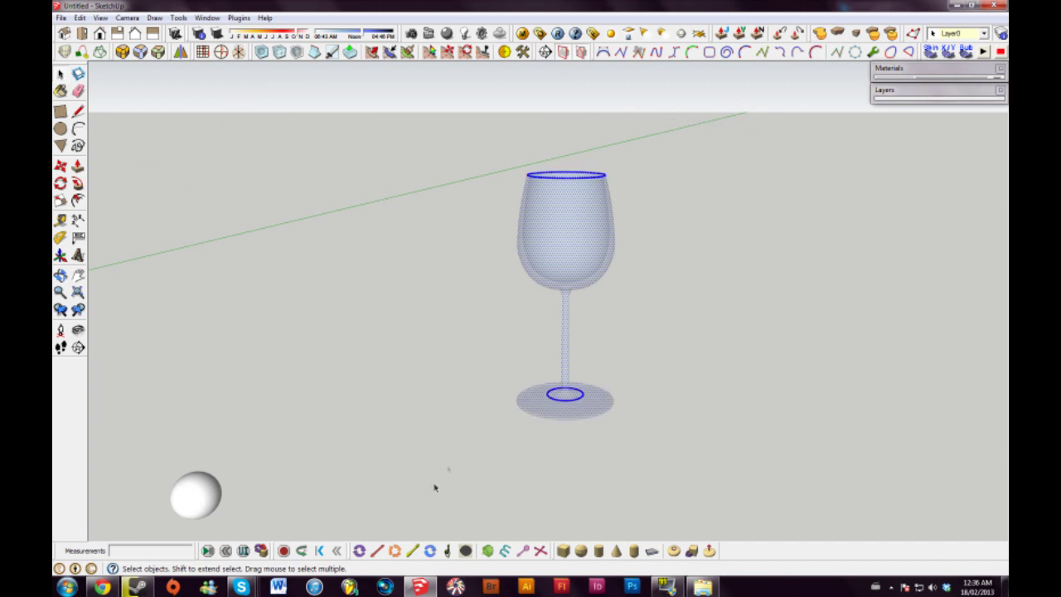
pyautogui.press('g')
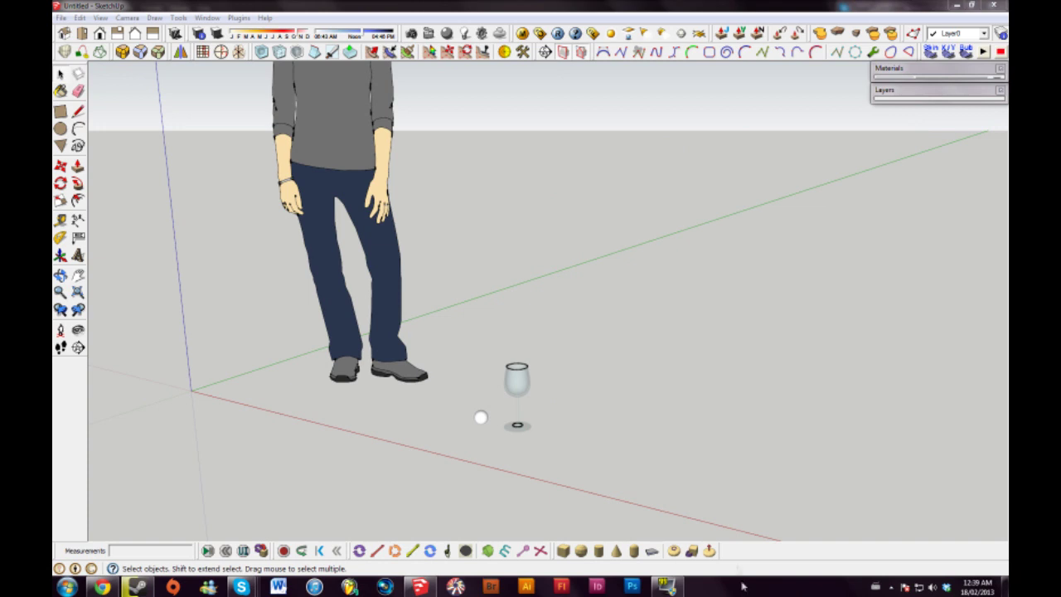
# - Draw a small 100-sided circle flat on the ground beside the wine glass
pyautogui.keyDown('shift'); pyautogui.moveTo(607, 474); pyautogui.dragTo(555, 466, button='middle'); pyautogui.keyUp('shift')
pyautogui.scroll(3, 538, 353)
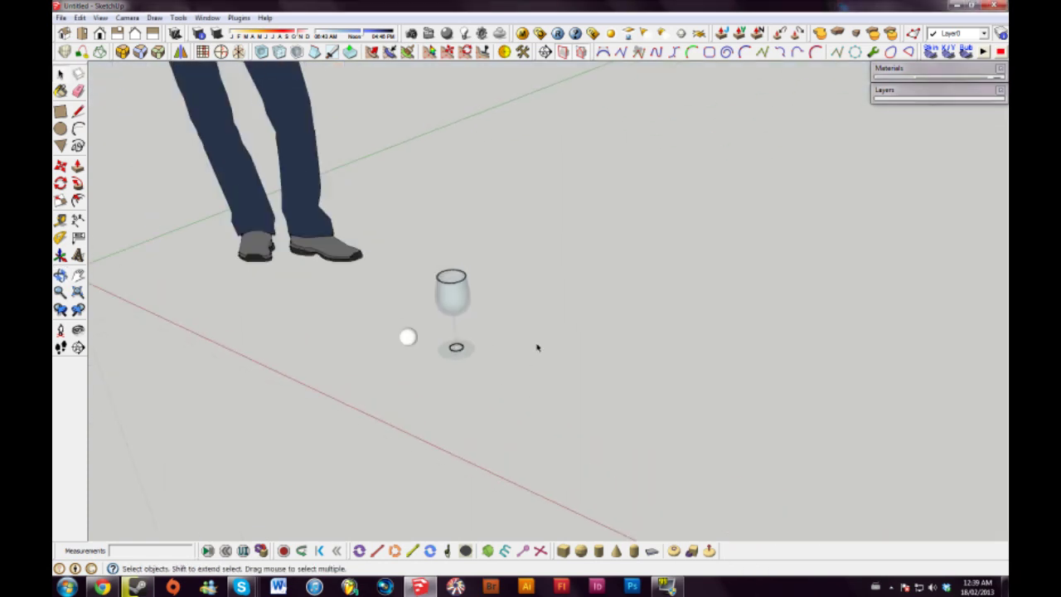
pyautogui.keyDown('shift'); pyautogui.moveTo(550, 390); pyautogui.dragTo(534, 388, button='middle'); pyautogui.keyUp('shift')
pyautogui.scroll(2, 533, 388)
pyautogui.click(60, 129)
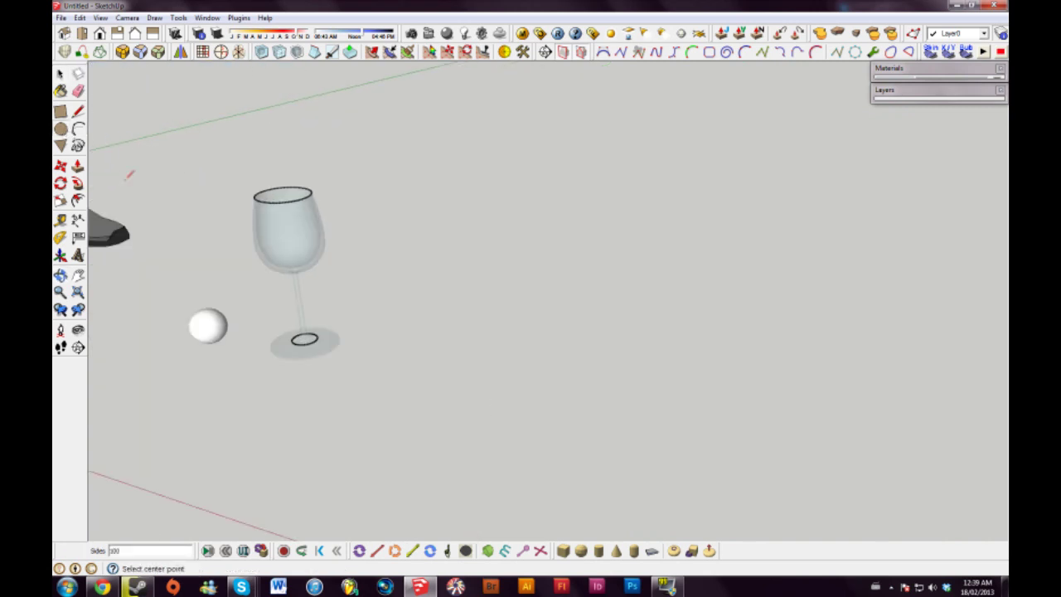
pyautogui.click(504, 403)
pyautogui.press('space')
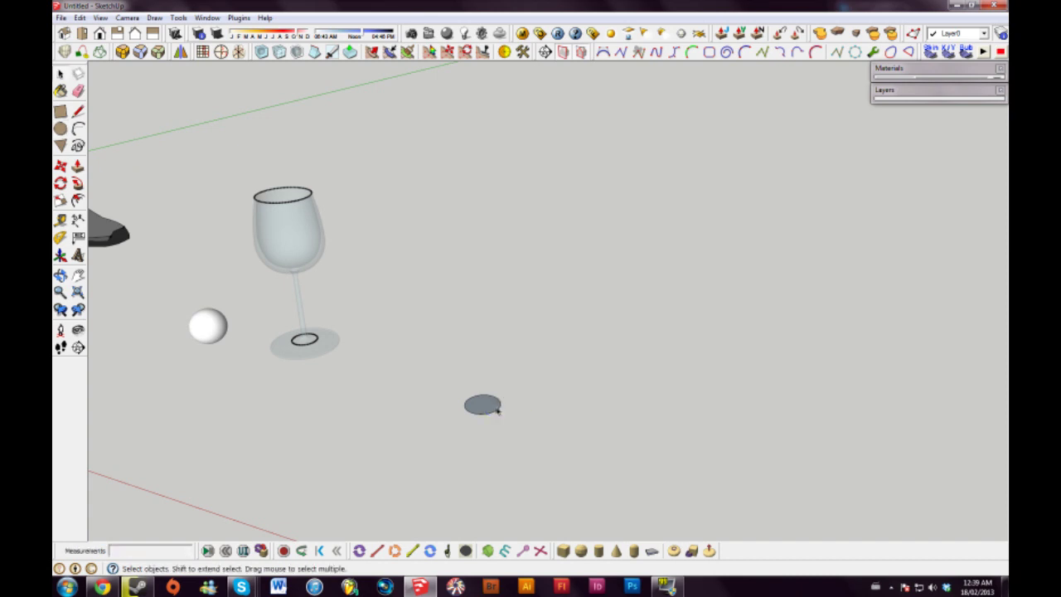
# - Draw a connected path from the circle's centre, stepping up and across three times, then down and across along the axes
pyautogui.scroll(2, 497, 406)
pyautogui.press('l')
pyautogui.click(474, 403)
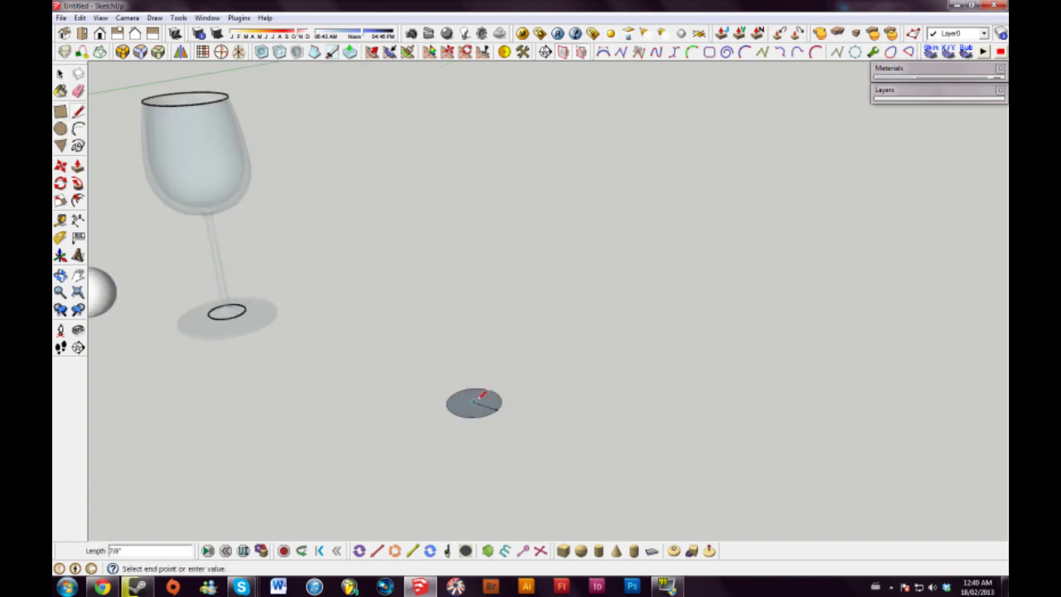
pyautogui.scroll(-5, 475, 402)
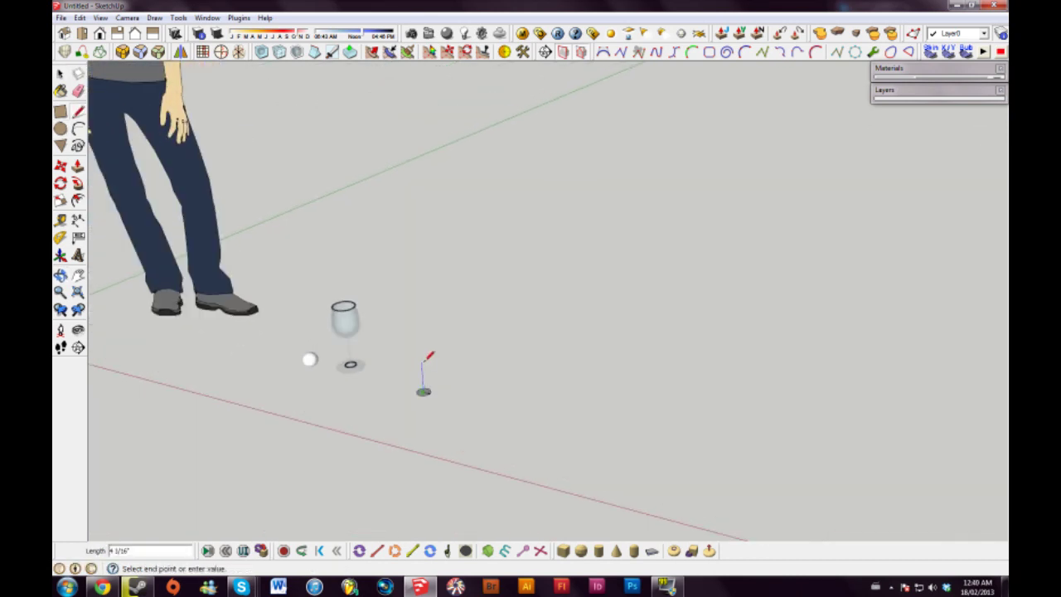
pyautogui.moveTo(425, 359)
pyautogui.mouseDown(button='middle')
pyautogui.moveTo(484, 339)
pyautogui.moveTo(442, 365)
pyautogui.mouseUp(button='middle')
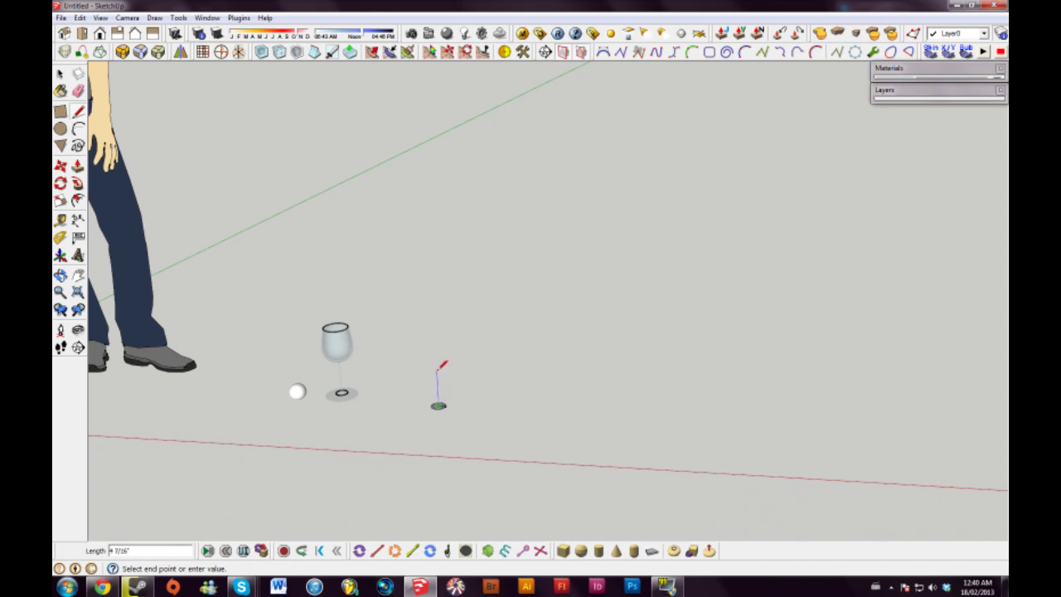
pyautogui.scroll(2, 443, 364)
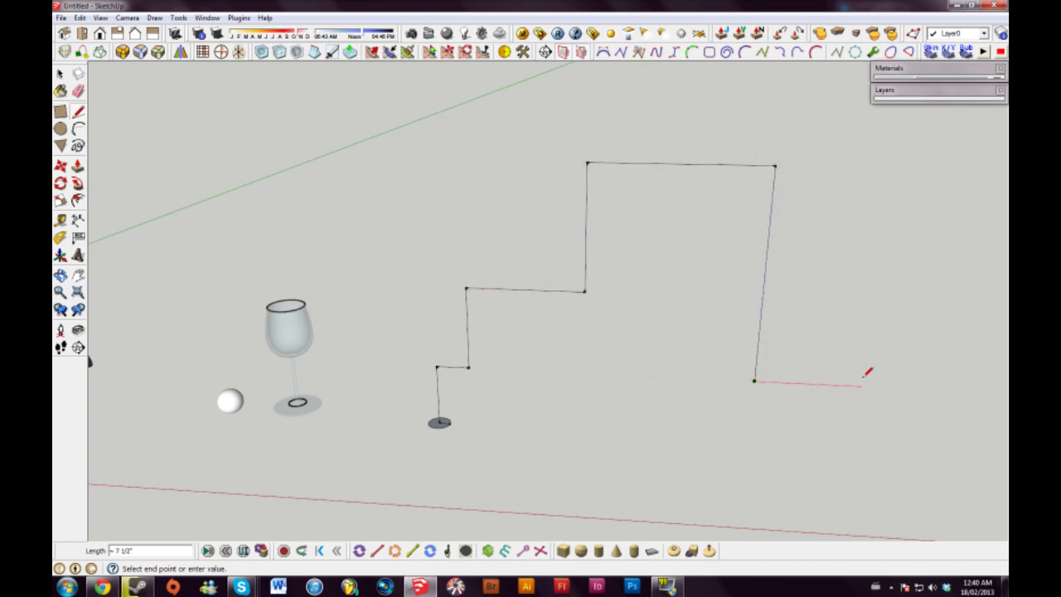
pyautogui.click(887, 386)
pyautogui.press('space')
# - Round the path's first corner above the circle with an arc and erase the leftover corner lines
pyautogui.scroll(2, 431, 373)
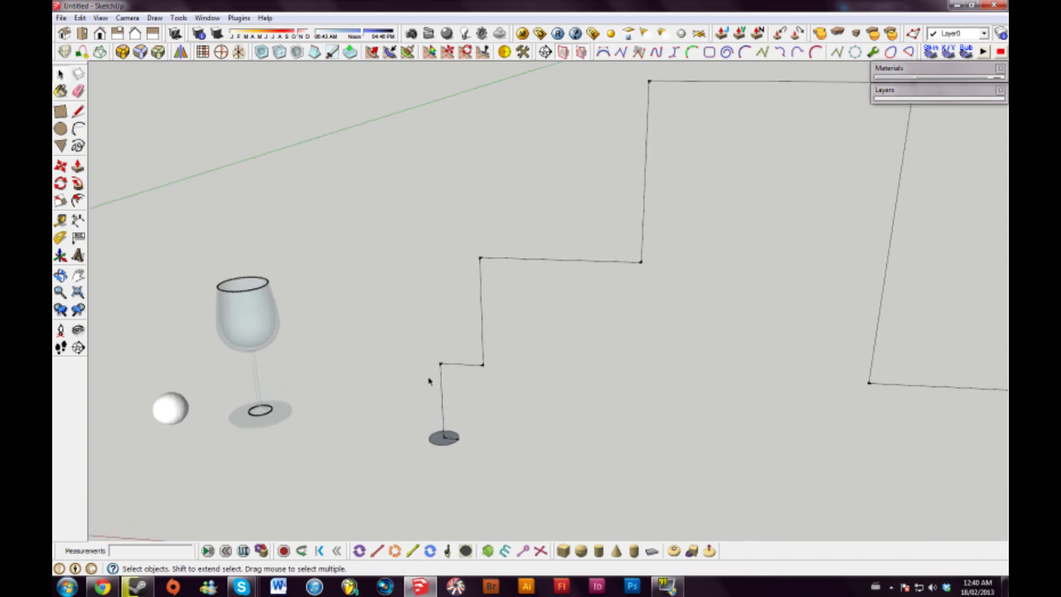
pyautogui.press('l')
pyautogui.scroll(2, 470, 360)
pyautogui.press('a')
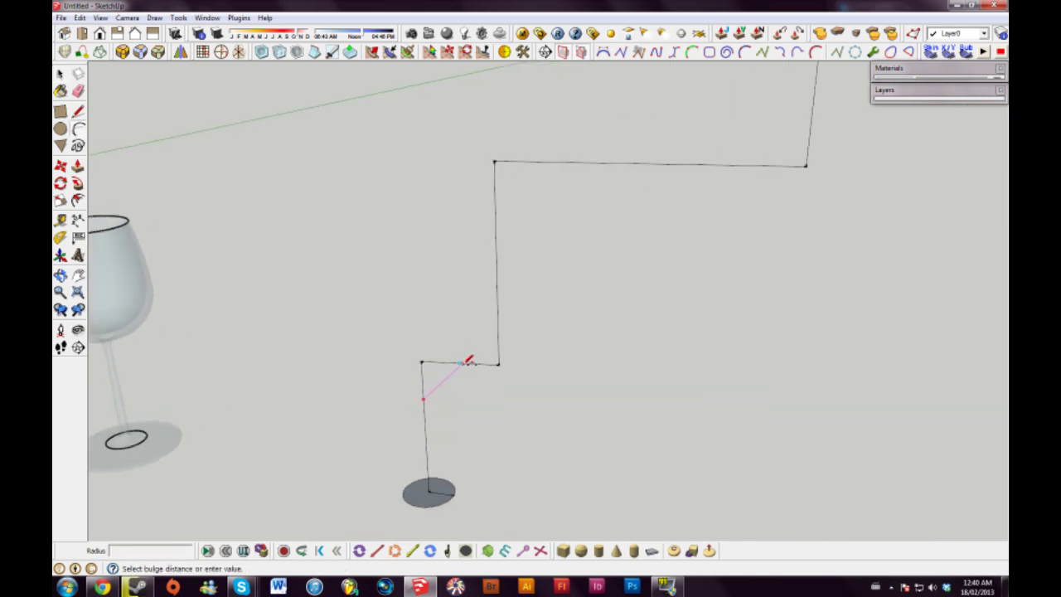
pyautogui.click(421, 403)
pyautogui.click(464, 363)
pyautogui.click(439, 353)
pyautogui.press('e')
pyautogui.moveTo(414, 373); pyautogui.dragTo(437, 349)
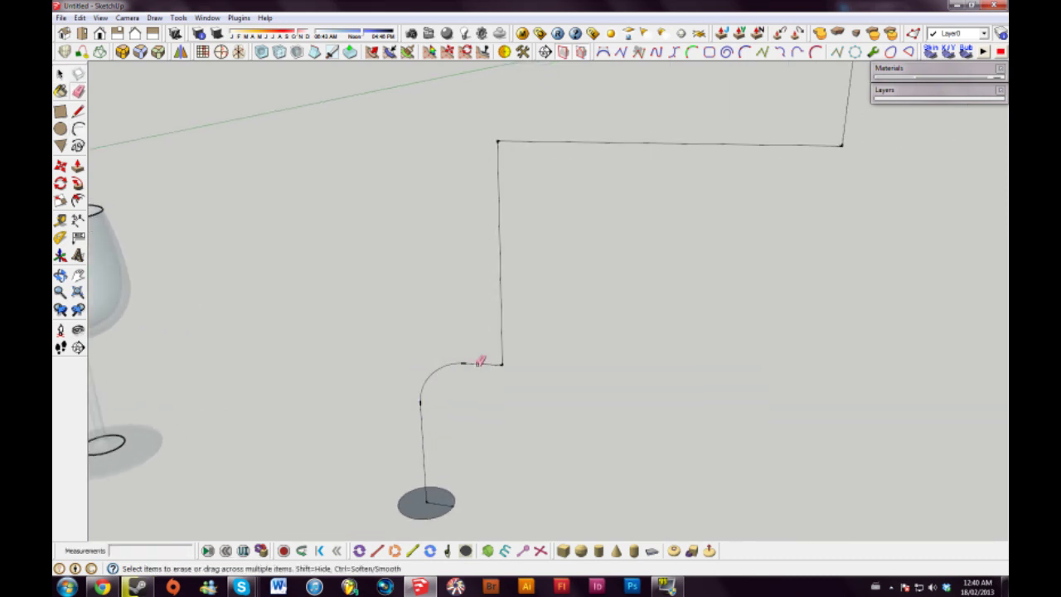
# - Join the first arc to the second vertical segment with another arc and erase the leftover corner lines
pyautogui.press('a')
pyautogui.click(464, 363)
pyautogui.click(499, 239)
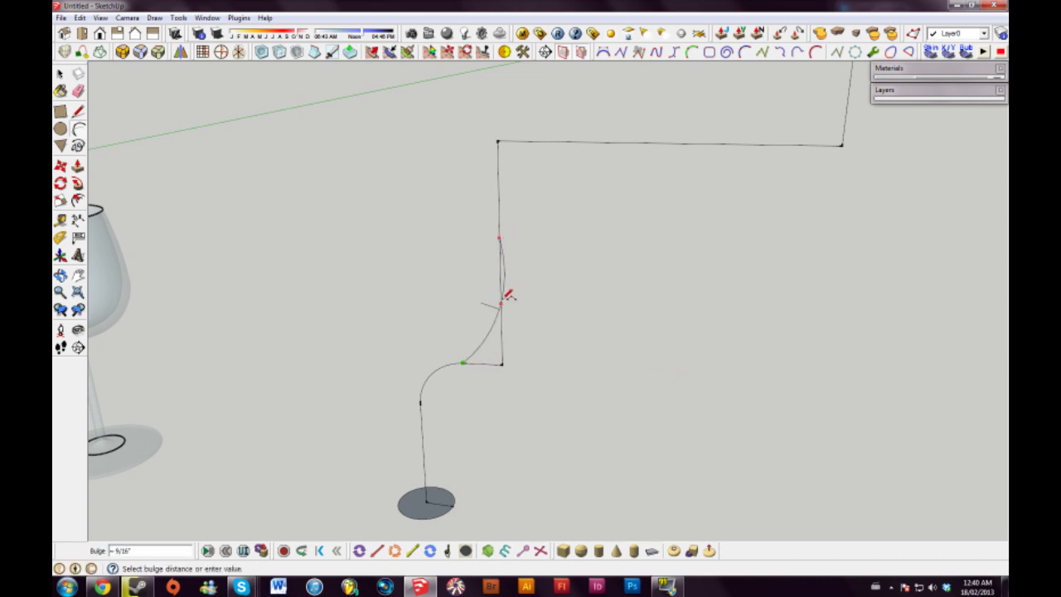
pyautogui.click(500, 278)
pyautogui.press('e')
pyautogui.moveTo(481, 364); pyautogui.dragTo(501, 339)
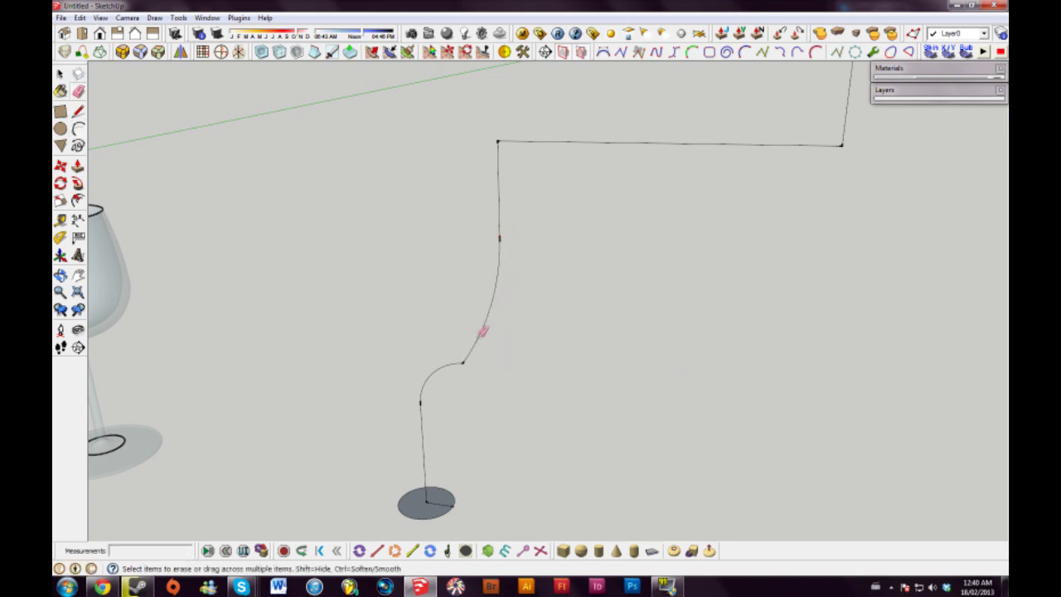
# - Bridge the kink between the path's first two arcs with a small arc and erase the leftover lines
pyautogui.scroll(3, 461, 364)
pyautogui.press('a')
pyautogui.click(494, 318)
pyautogui.click(466, 362)
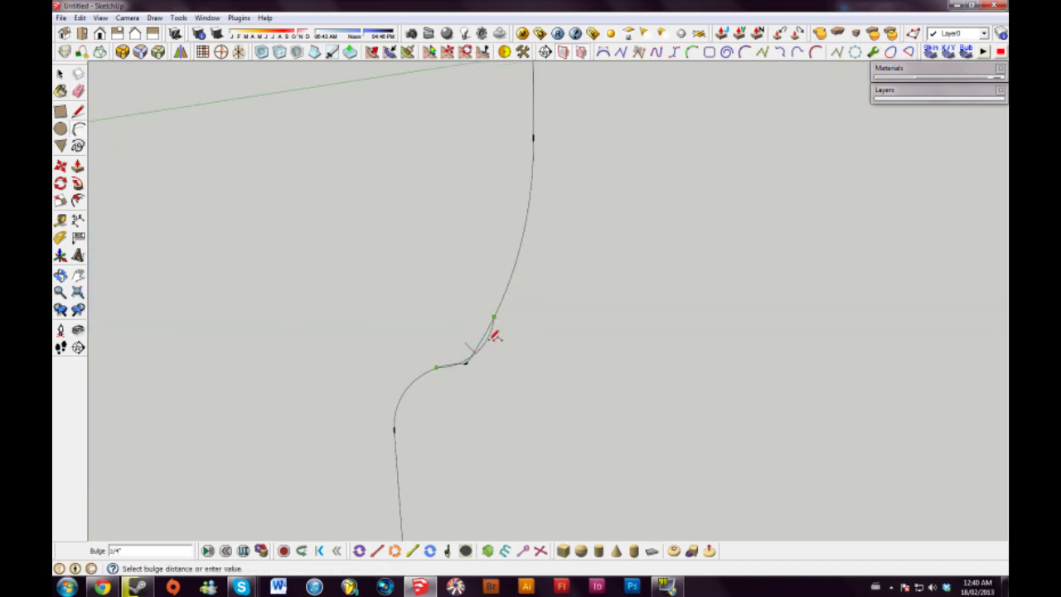
pyautogui.click(489, 333)
pyautogui.press('e')
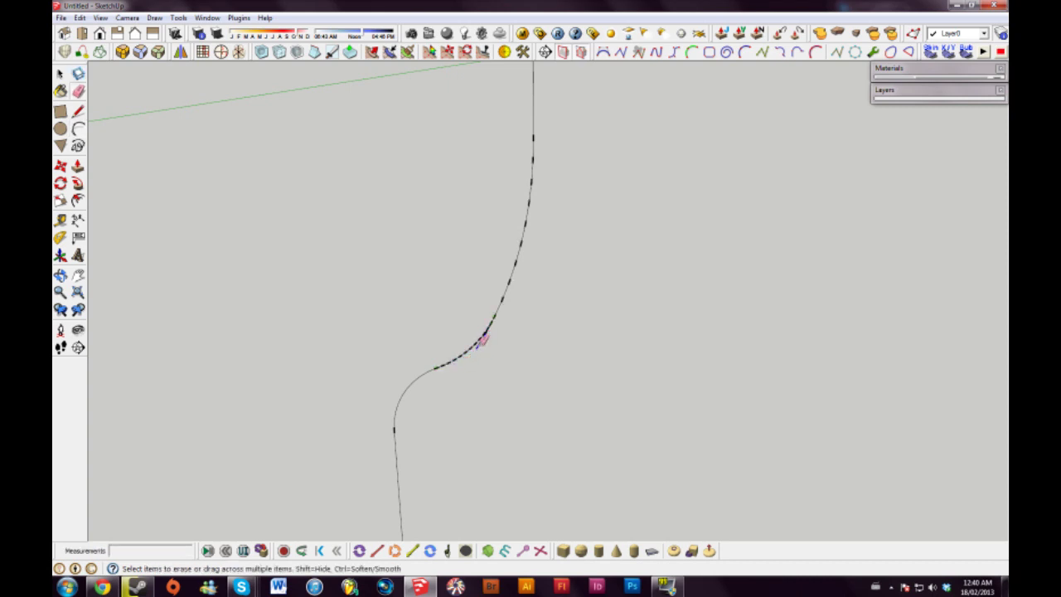
pyautogui.scroll(-4, 489, 330)
pyautogui.moveTo(495, 323); pyautogui.dragTo(469, 372, button='middle')
pyautogui.scroll(6, 467, 361)
pyautogui.scroll(-3, 500, 302)
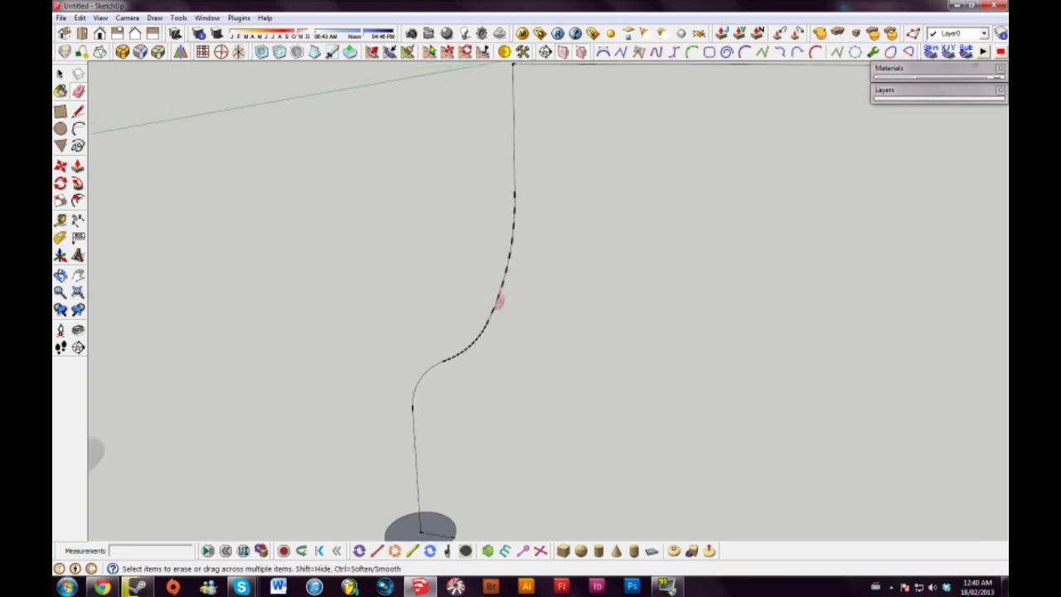
# - Round the corner where the second vertical segment meets the horizontal step with an arc and erase the leftover corner lines
pyautogui.moveTo(500, 304); pyautogui.dragTo(379, 492, button='middle')
pyautogui.press('a')
pyautogui.click(388, 350)
pyautogui.click(448, 292)
pyautogui.click(425, 290)
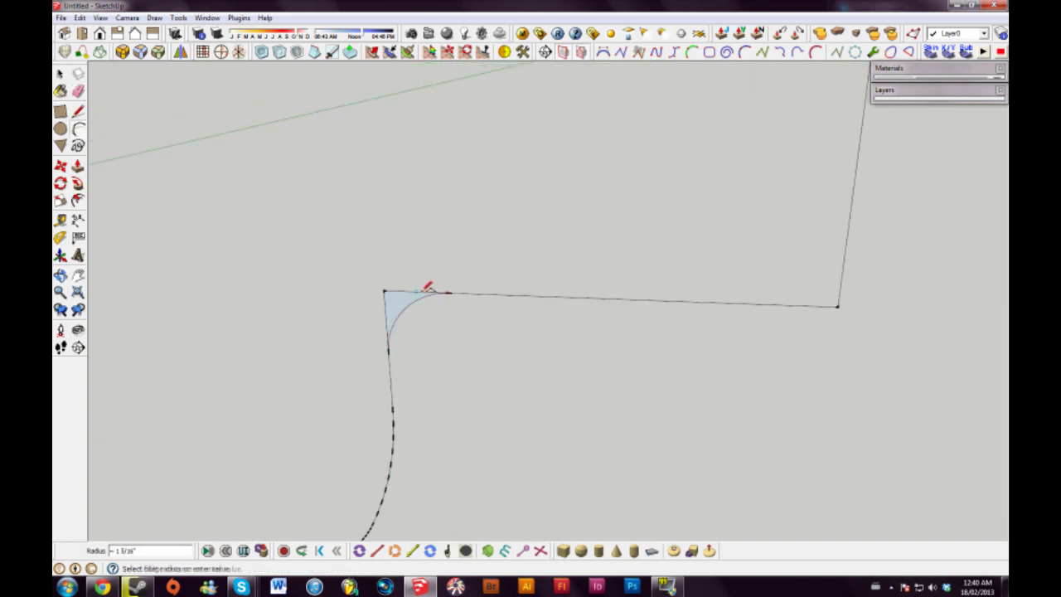
pyautogui.press('e')
pyautogui.moveTo(386, 312); pyautogui.dragTo(408, 278)
# - Round the inner corner below the third vertical segment with a larger arc and erase the leftover corner lines
pyautogui.scroll(-1, 526, 303)
pyautogui.moveTo(561, 302)
pyautogui.mouseDown(button='middle')
pyautogui.moveTo(327, 428)
pyautogui.moveTo(414, 417)
pyautogui.mouseUp(button='middle')
pyautogui.press('l')
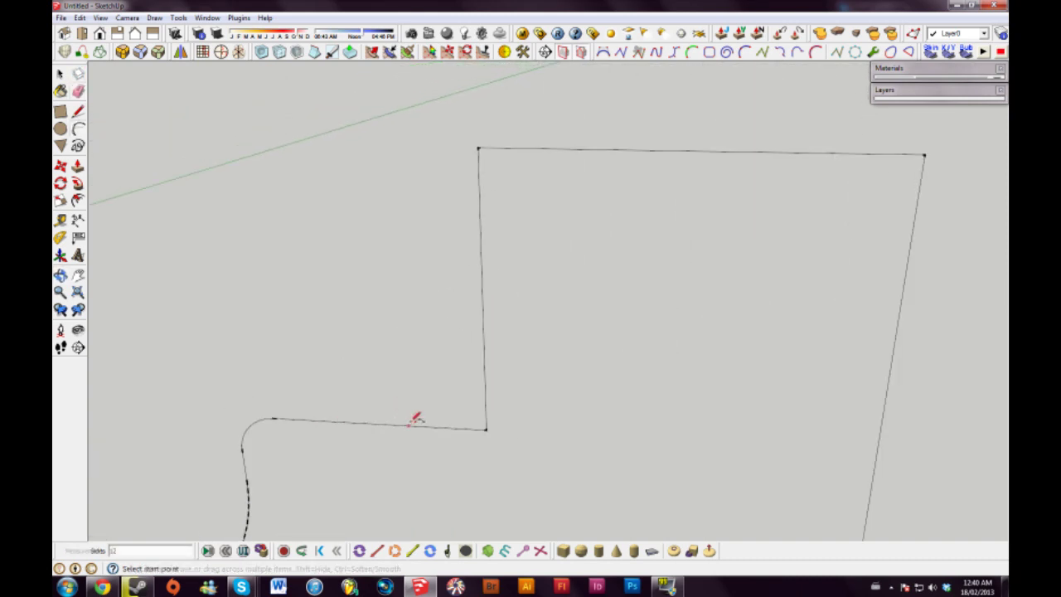
pyautogui.click(401, 425)
pyautogui.click(484, 325)
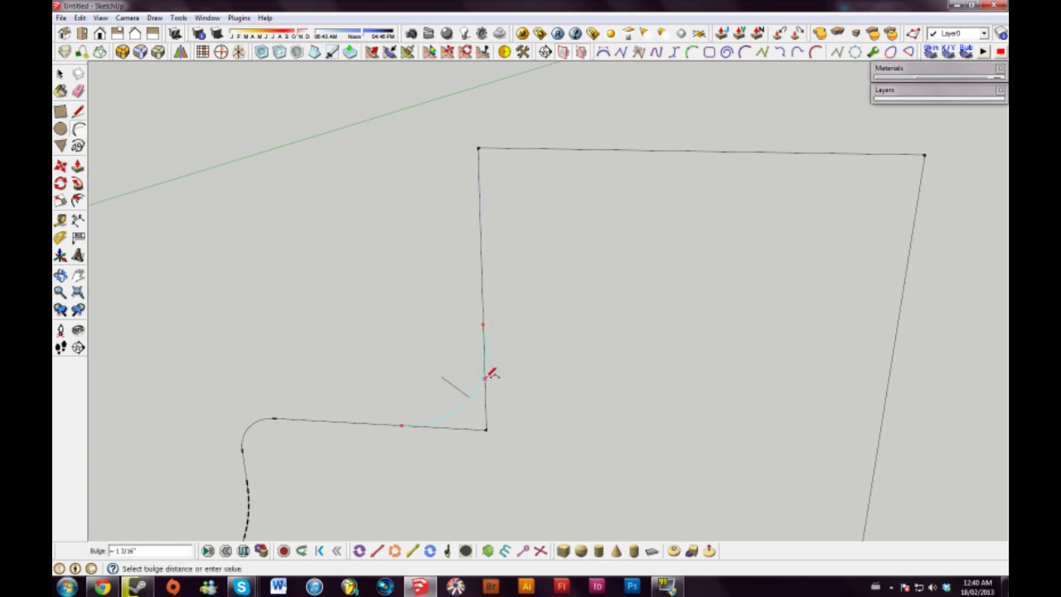
pyautogui.click(485, 365)
pyautogui.press('e')
pyautogui.moveTo(456, 425); pyautogui.dragTo(491, 365)
# - Round the corner at the top of the third vertical segment with an arc and erase the leftover corner lines
pyautogui.keyDown('shift'); pyautogui.moveTo(478, 322); pyautogui.dragTo(388, 385, button='middle'); pyautogui.keyUp('shift')
pyautogui.press('a')
pyautogui.click(382, 275)
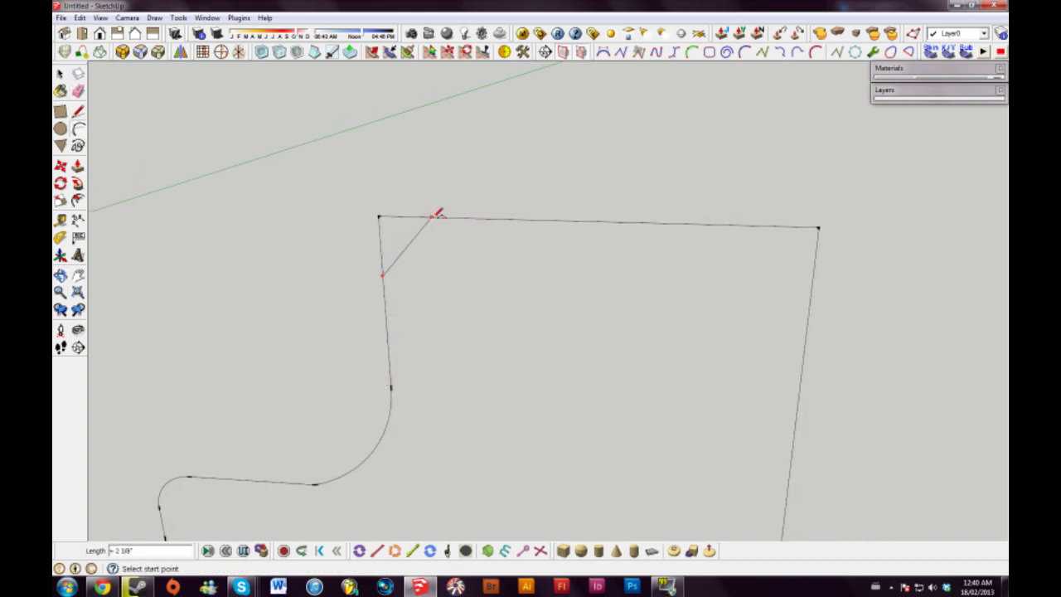
pyautogui.click(439, 217)
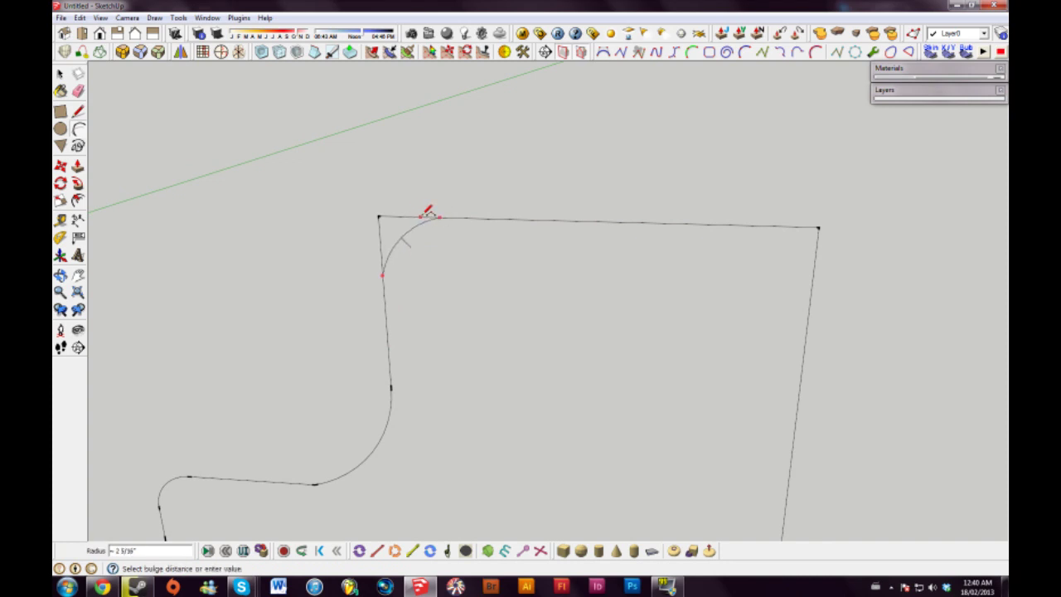
pyautogui.click(417, 213)
pyautogui.press('e')
pyautogui.moveTo(381, 229); pyautogui.dragTo(402, 214)
# - Round the path's last two corners, at the top and foot of the long descending segment, with arcs and erase the leftover lines
pyautogui.keyDown('shift'); pyautogui.moveTo(615, 265); pyautogui.dragTo(485, 276, button='middle'); pyautogui.keyUp('shift')
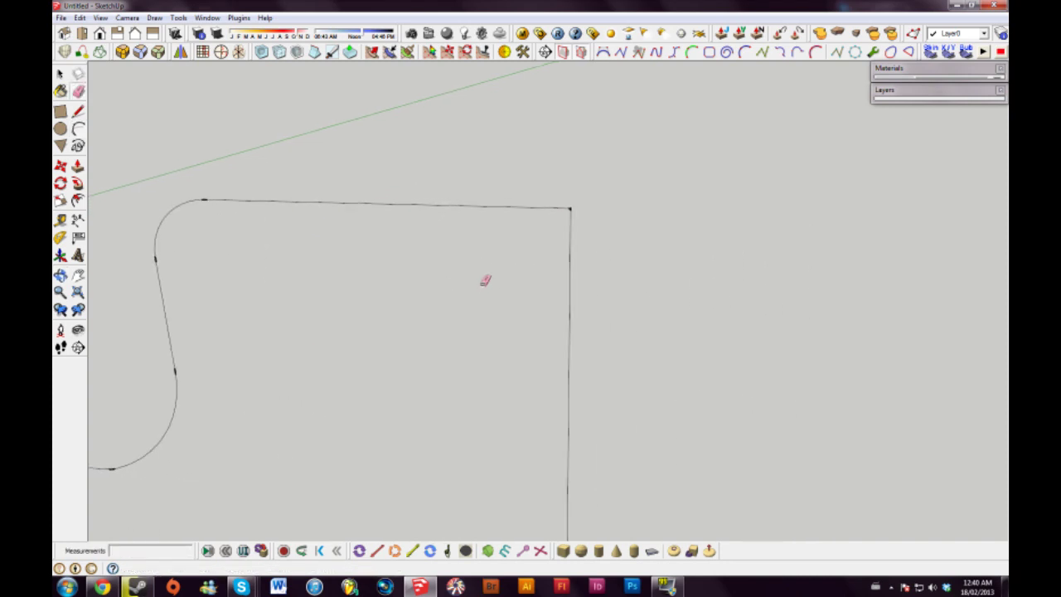
pyautogui.press('l')
pyautogui.click(467, 206)
pyautogui.click(570, 305)
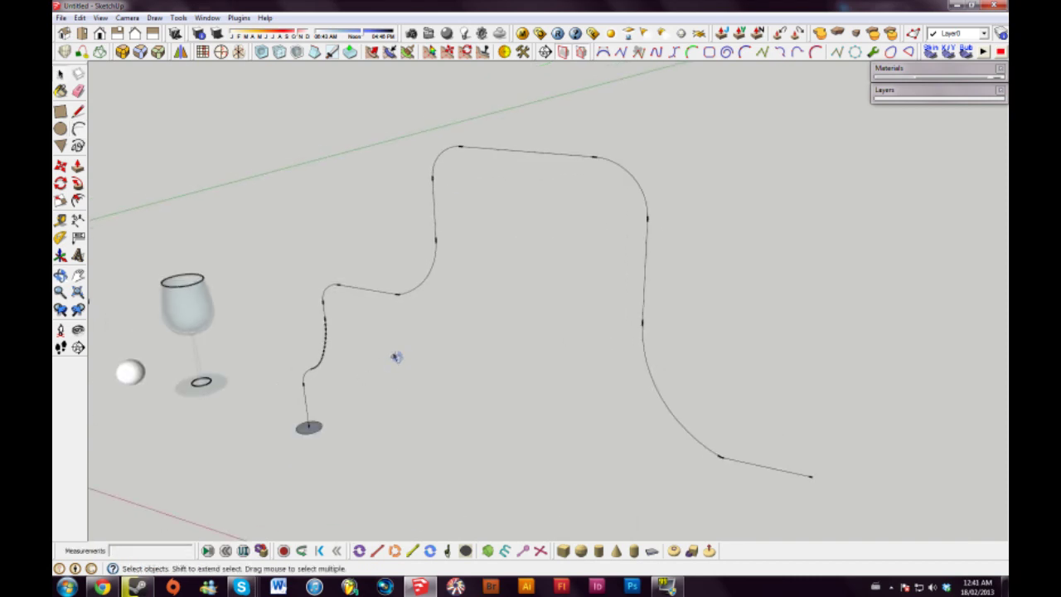
# - Extrude the circle with Follow Me along the entire rounded path to its far end, forming a pipe
pyautogui.moveTo(396, 356); pyautogui.dragTo(422, 357, button='middle')
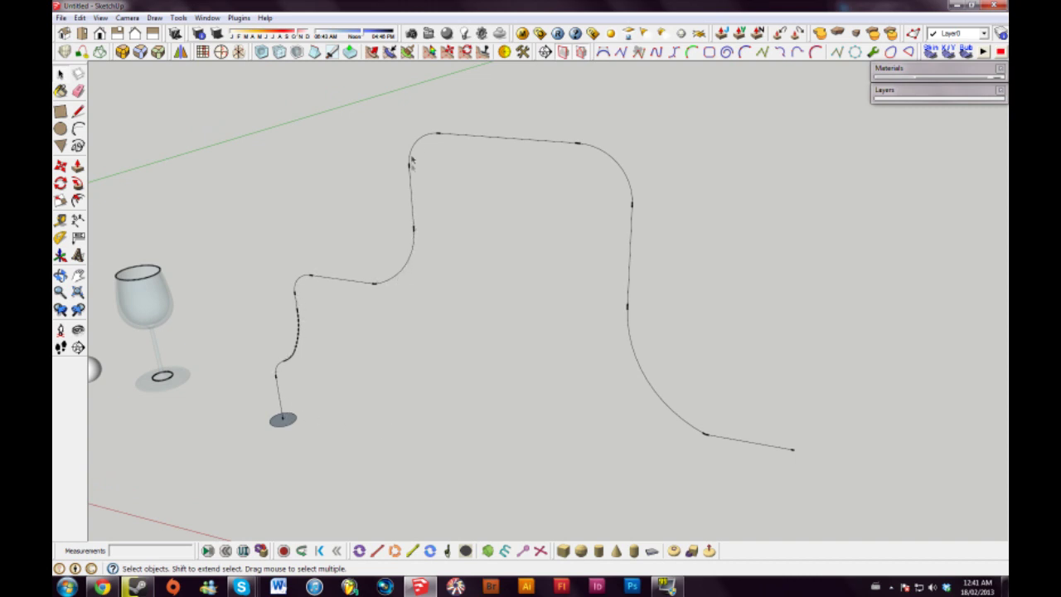
pyautogui.click(78, 184)
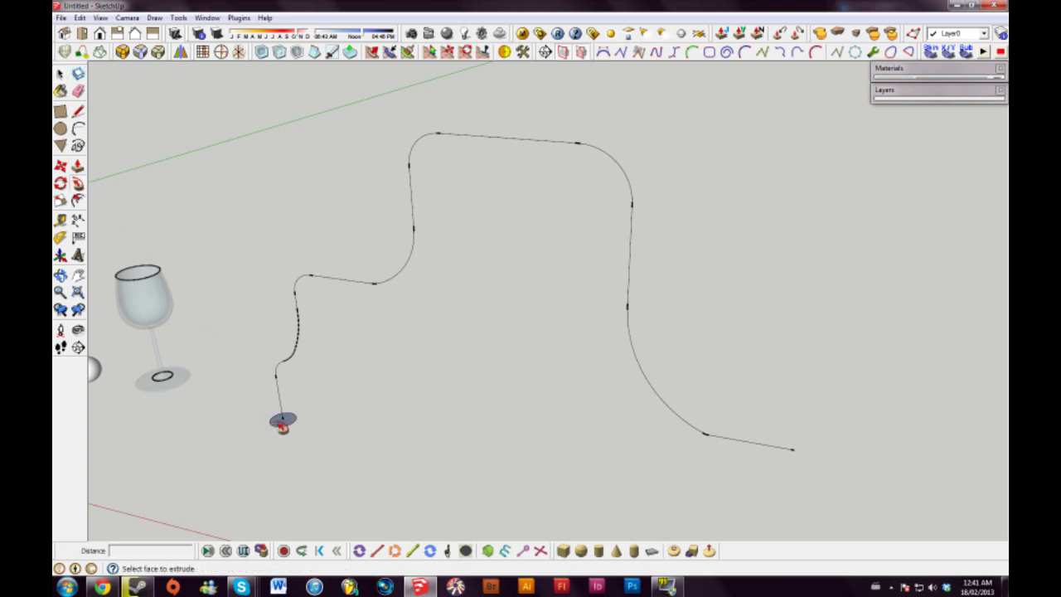
pyautogui.click(283, 423)
pyautogui.moveTo(284, 419); pyautogui.dragTo(798, 454)
pyautogui.moveTo(564, 381); pyautogui.dragTo(360, 291, button='middle')
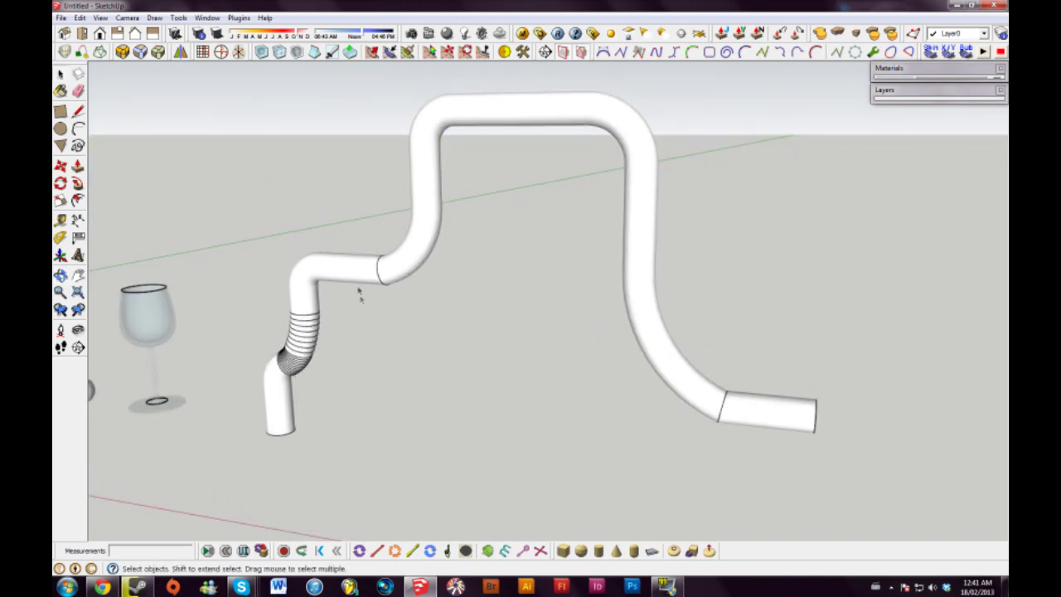
# - Select the entire pipe and soften and smooth its edges to hide the segment lines around its bends
pyautogui.tripleClick(369, 275)
pyautogui.rightClick(365, 273)
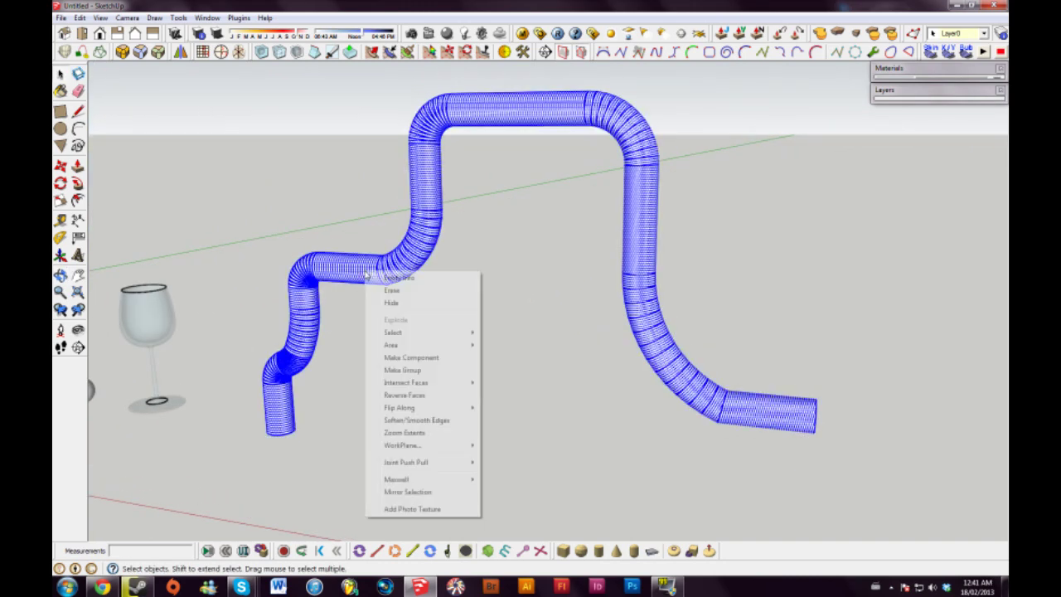
pyautogui.click(416, 420)
pyautogui.moveTo(722, 150); pyautogui.dragTo(829, 150)
pyautogui.click(828, 110)
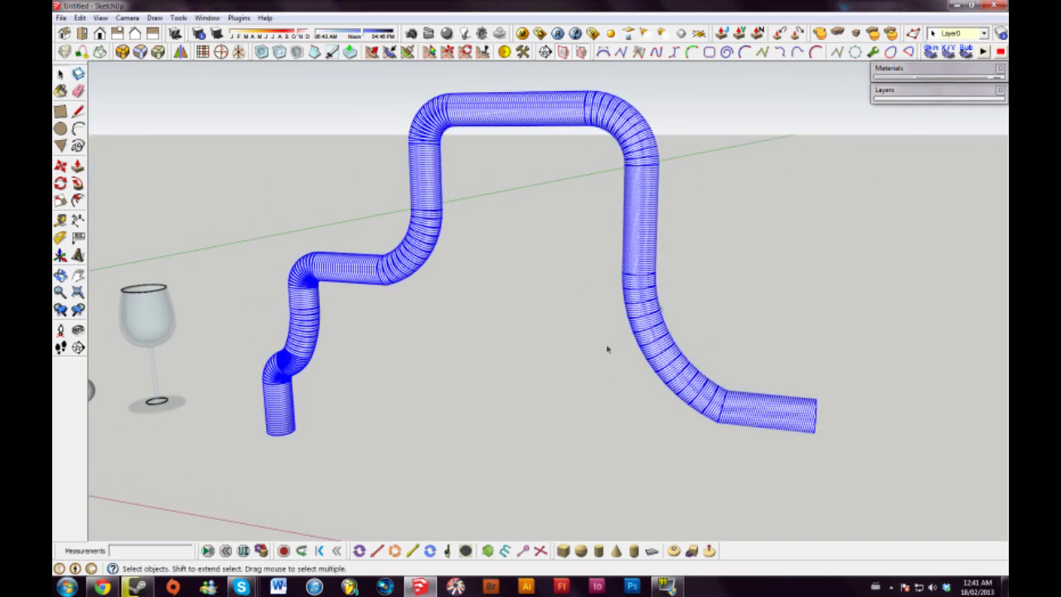
pyautogui.click(407, 415)
pyautogui.moveTo(407, 414); pyautogui.dragTo(569, 351, button='middle')
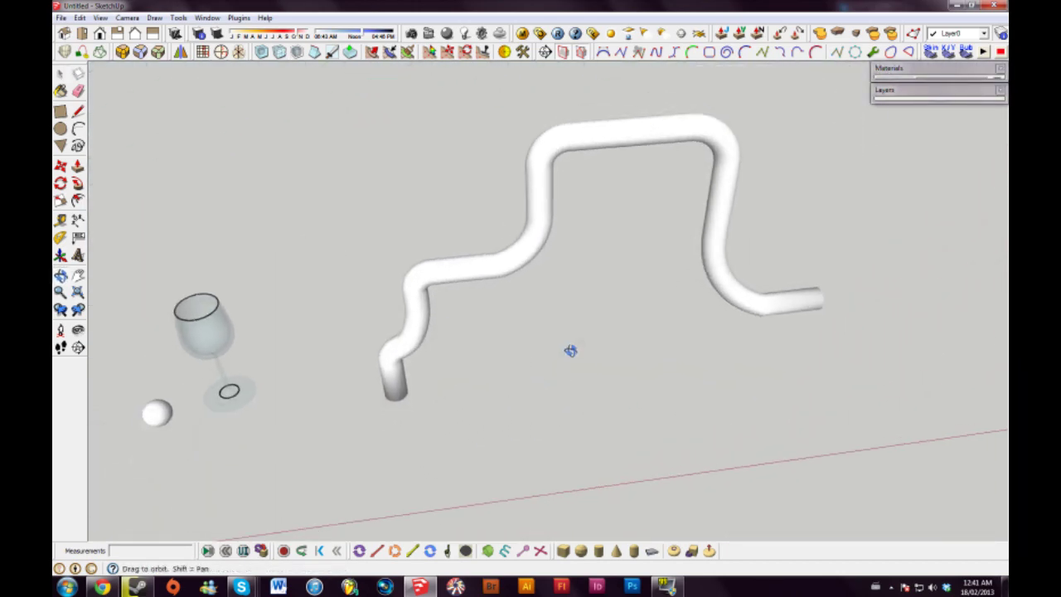